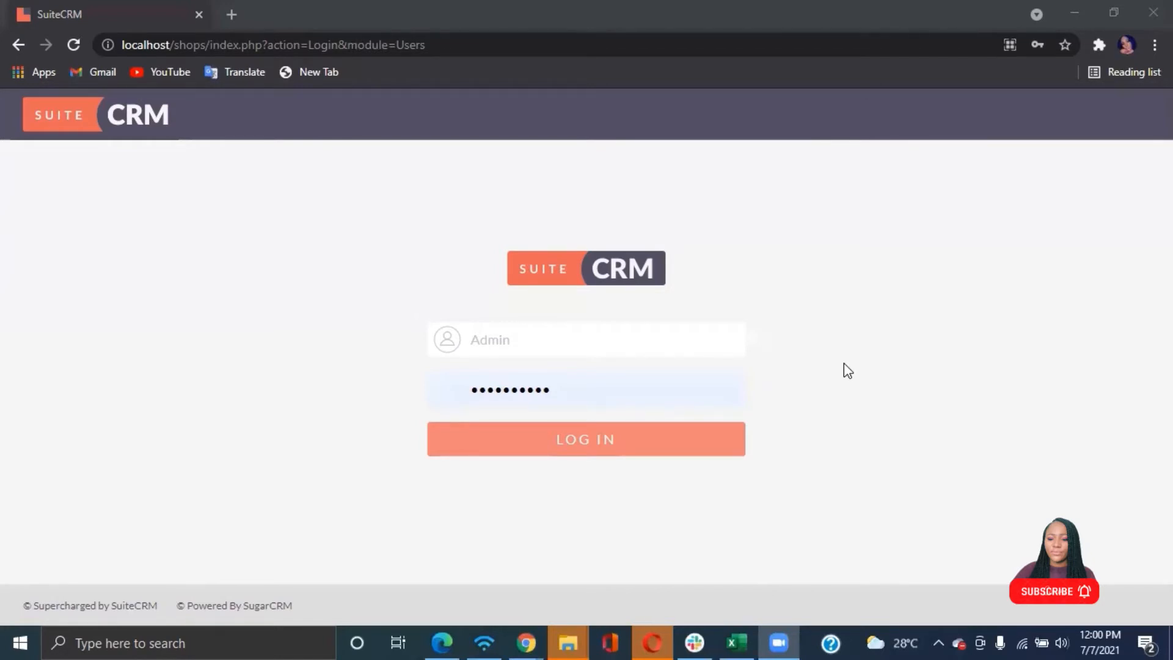
# Log in and open the Administration page from the user menu
pyautogui.click(571, 437)
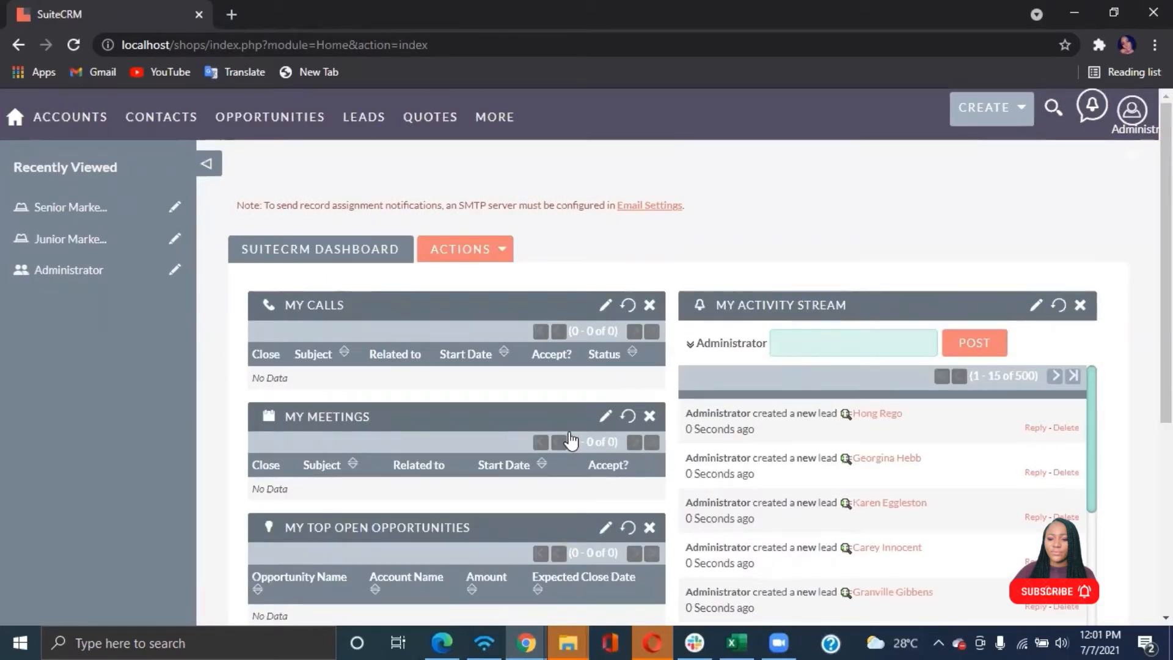
pyautogui.click(1131, 110)
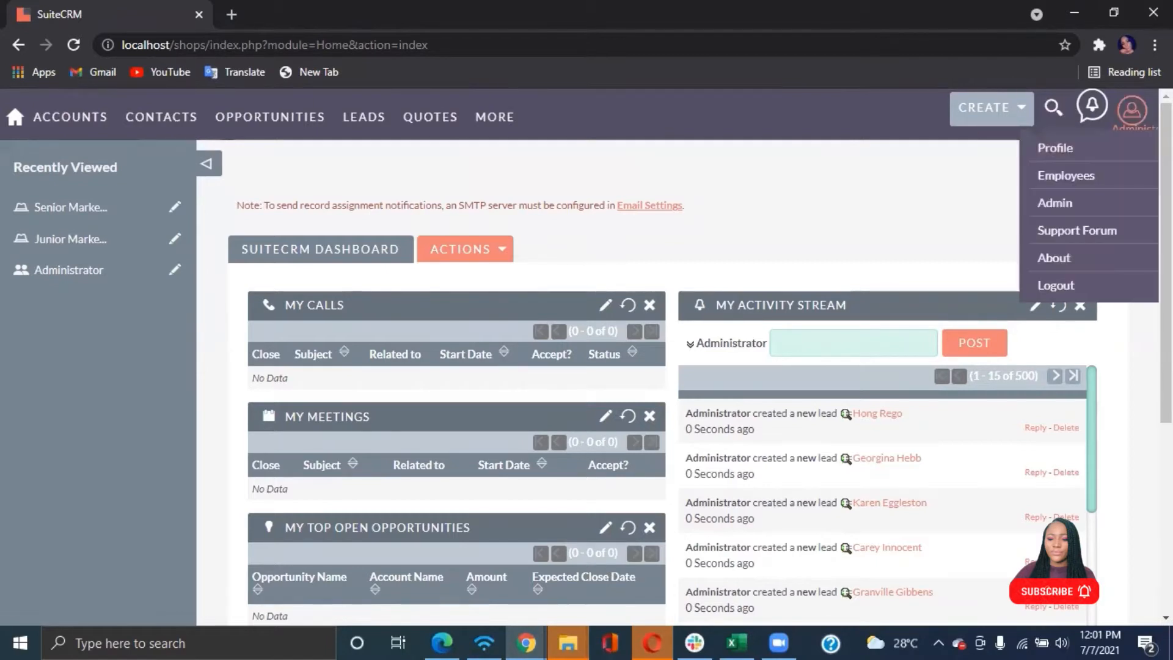
pyautogui.click(1061, 199)
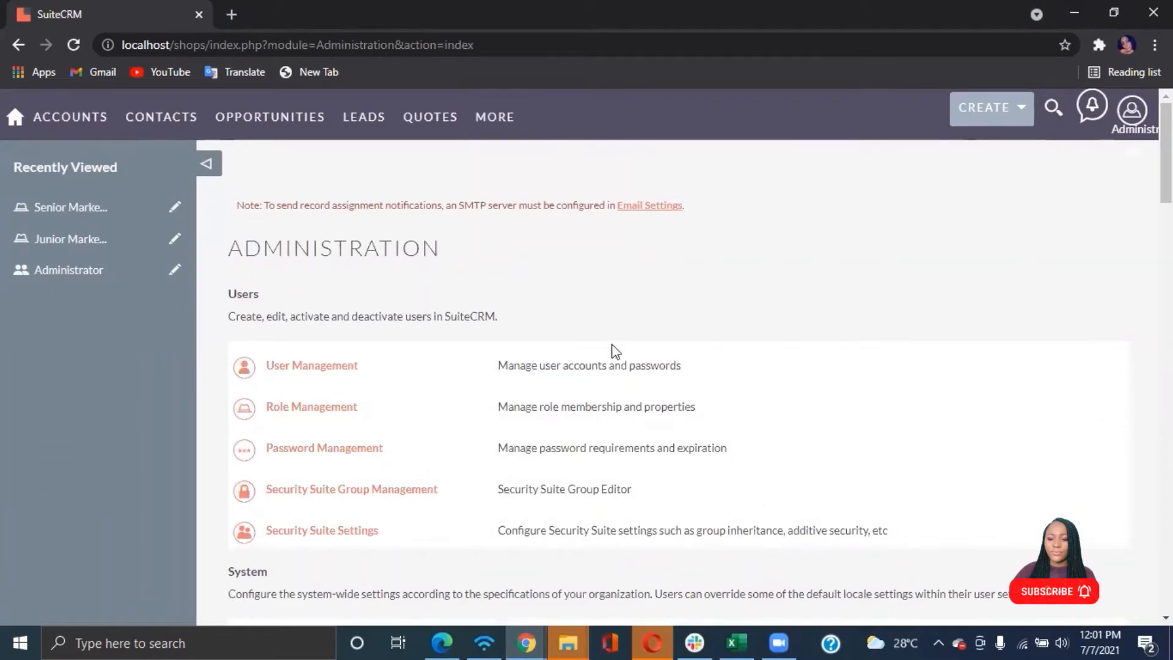
# Open Field Level Access Control Configurations from the Administration page
pyautogui.scroll(-1, 615, 353)
pyautogui.scroll(-1, 615, 351)
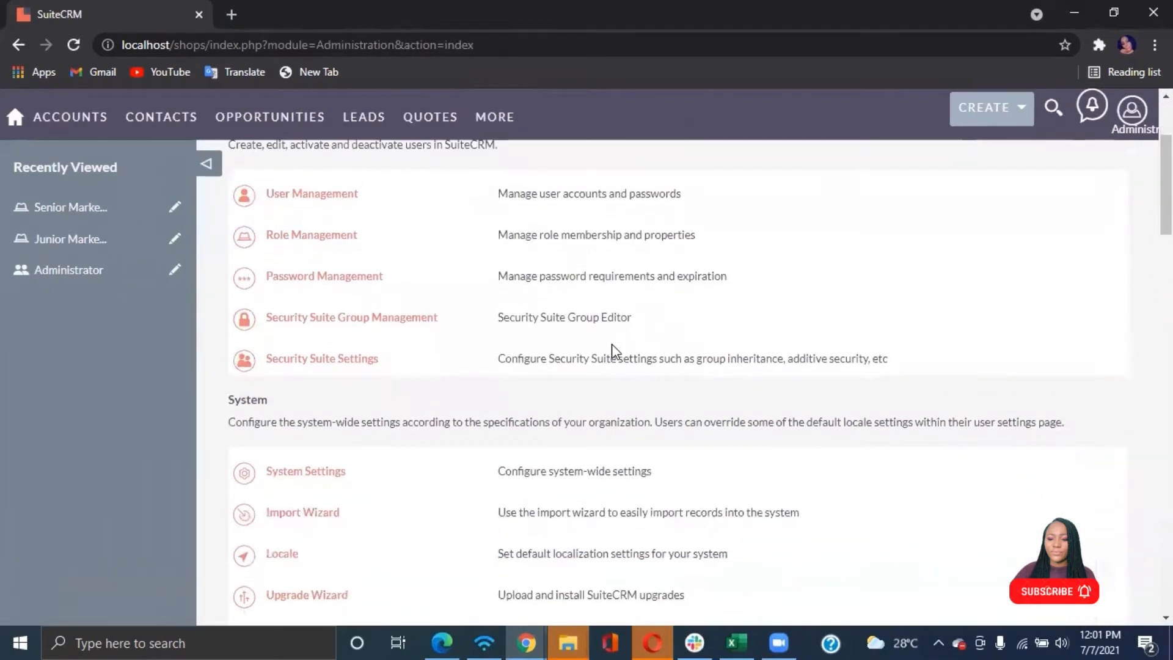
pyautogui.scroll(-3, 613, 351)
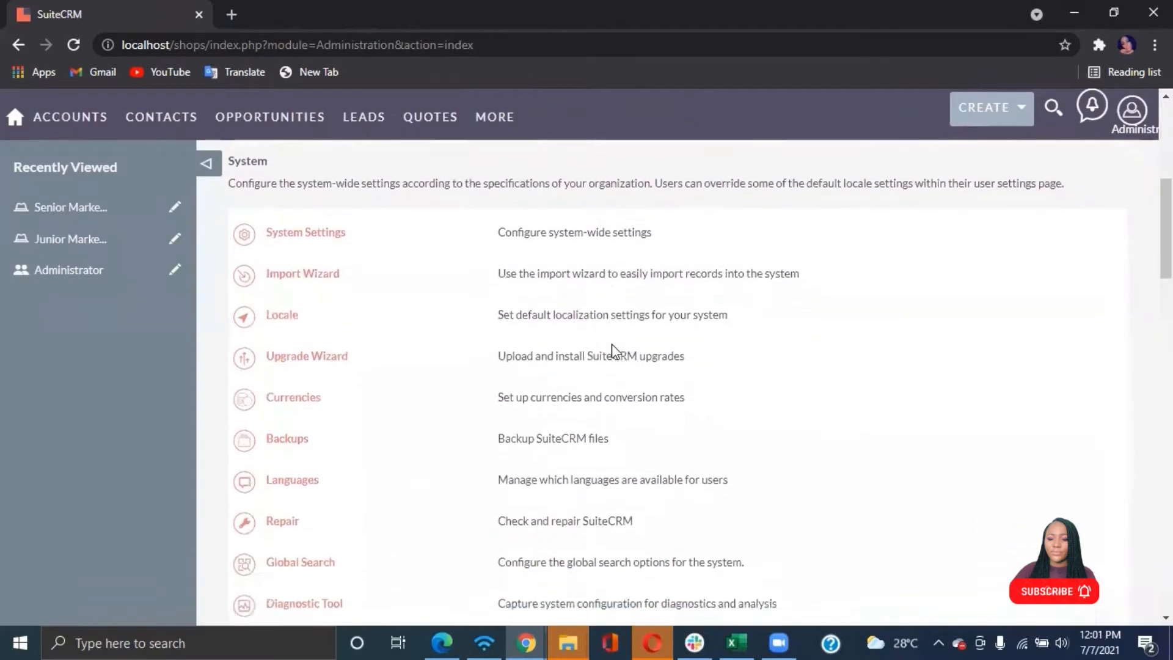
pyautogui.scroll(-10, 613, 352)
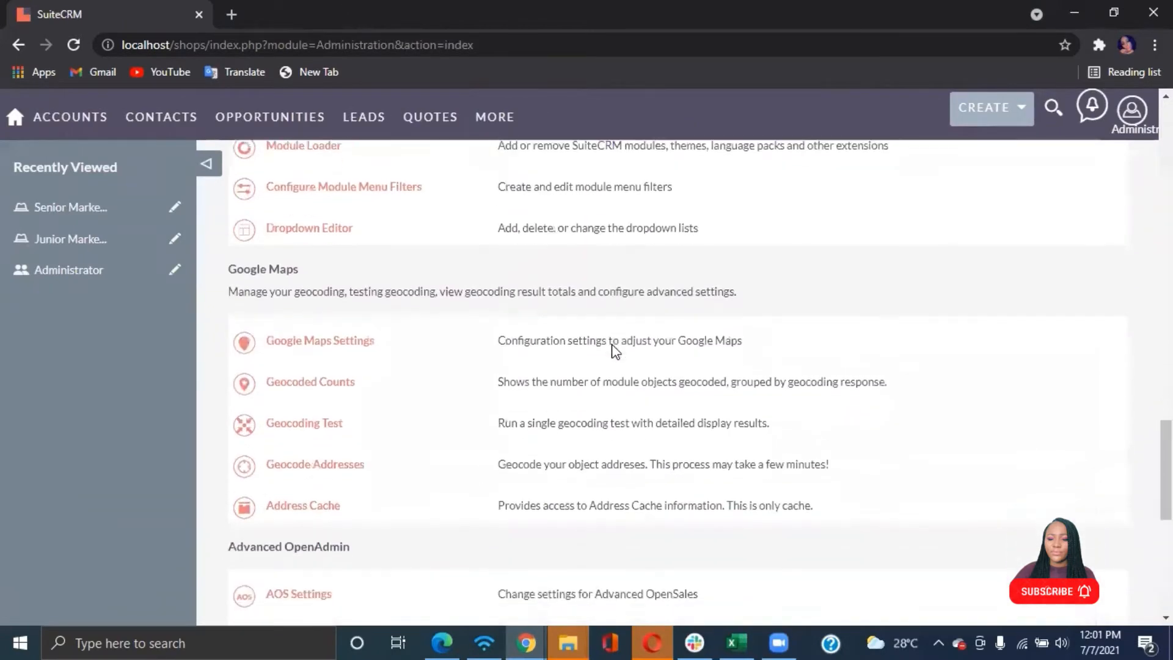
pyautogui.scroll(-6, 616, 351)
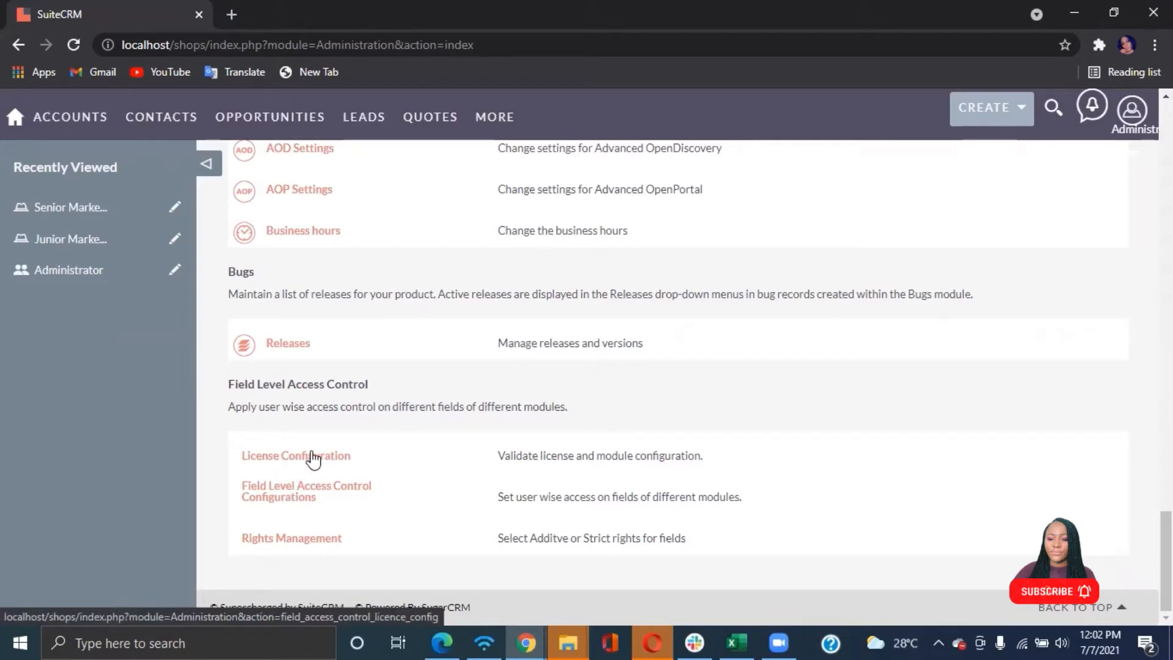
pyautogui.click(277, 496)
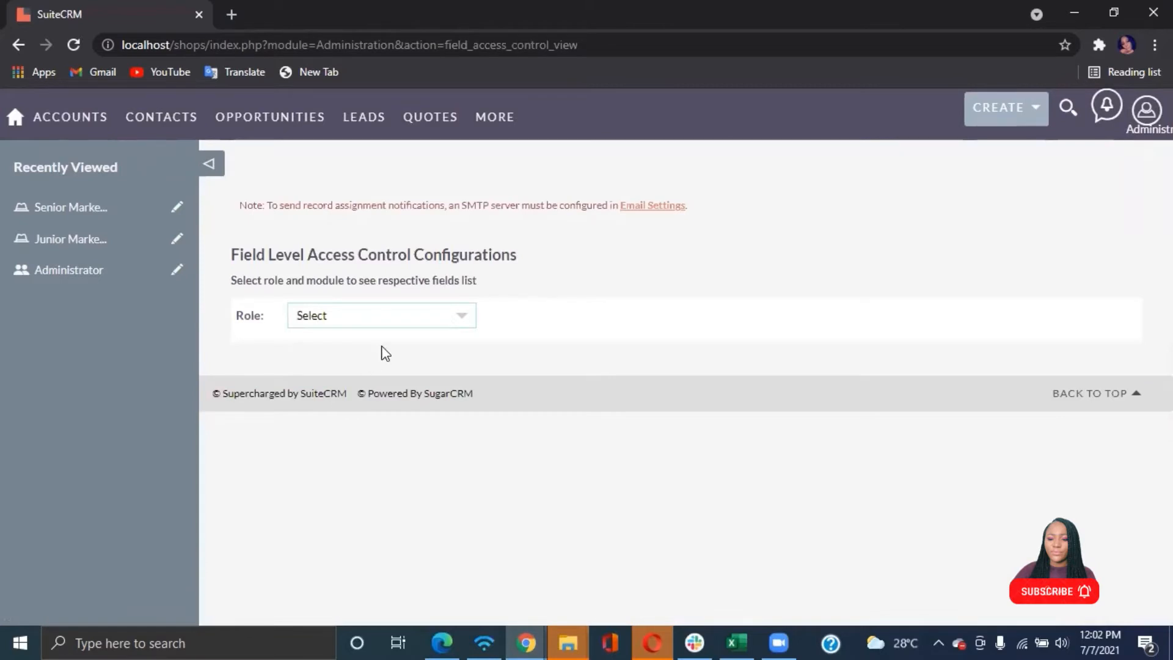
# Return to the Administration page and open Role Management
pyautogui.click(462, 325)
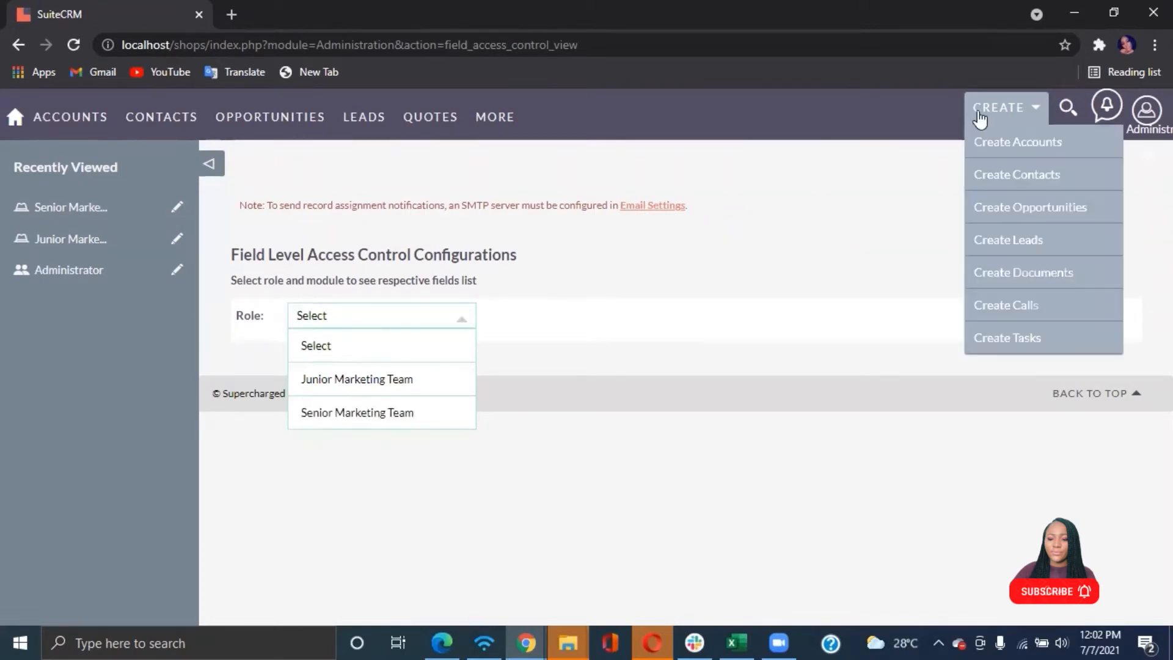
pyautogui.moveTo(1133, 131)
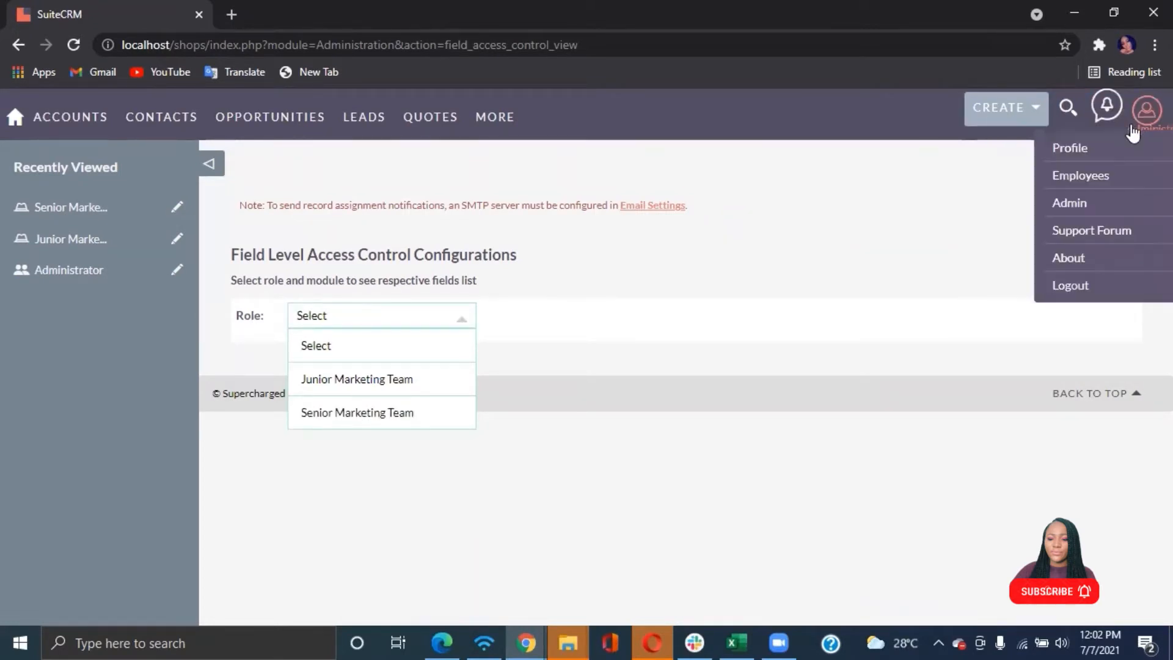
pyautogui.click(1069, 203)
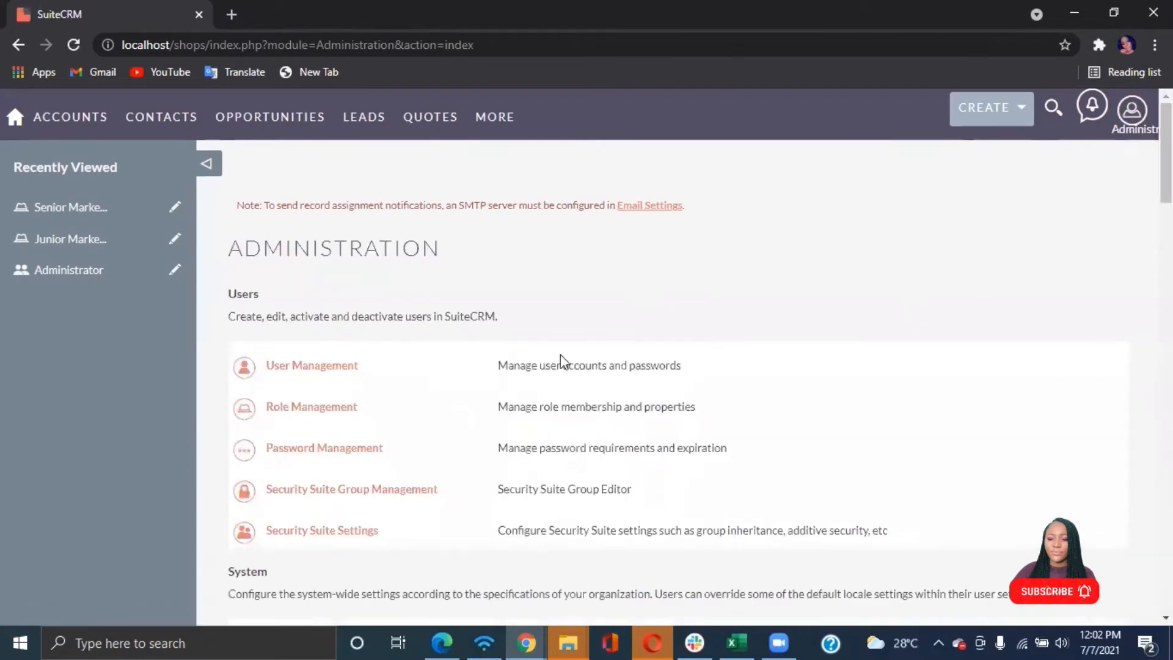
pyautogui.scroll(-1, 559, 357)
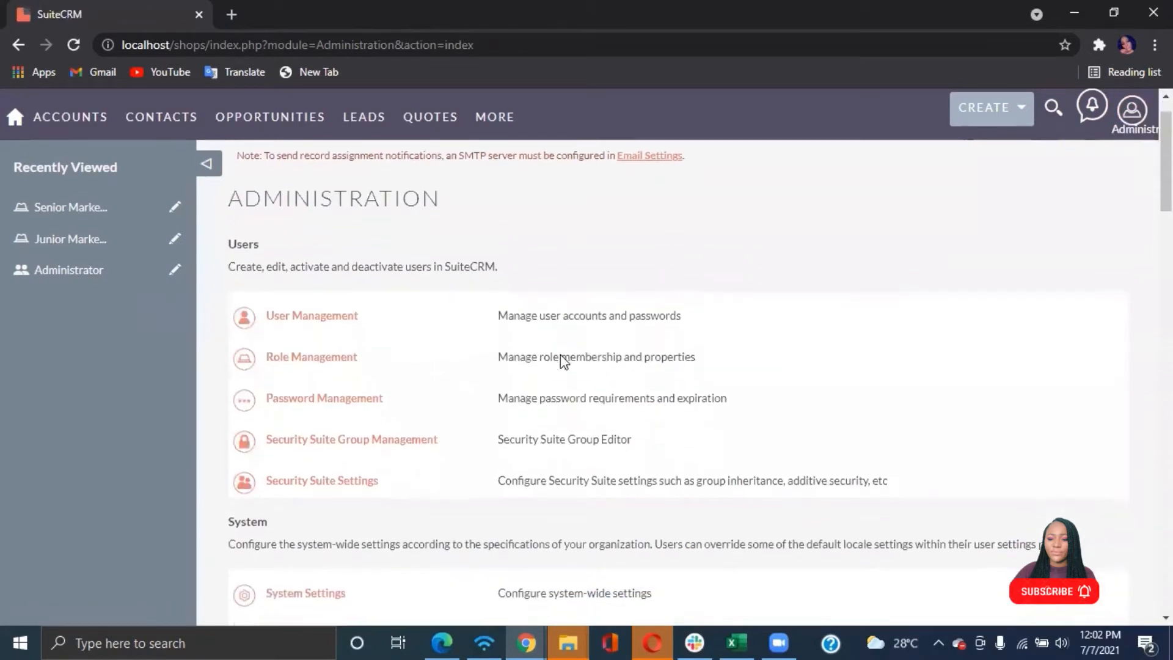
pyautogui.click(340, 349)
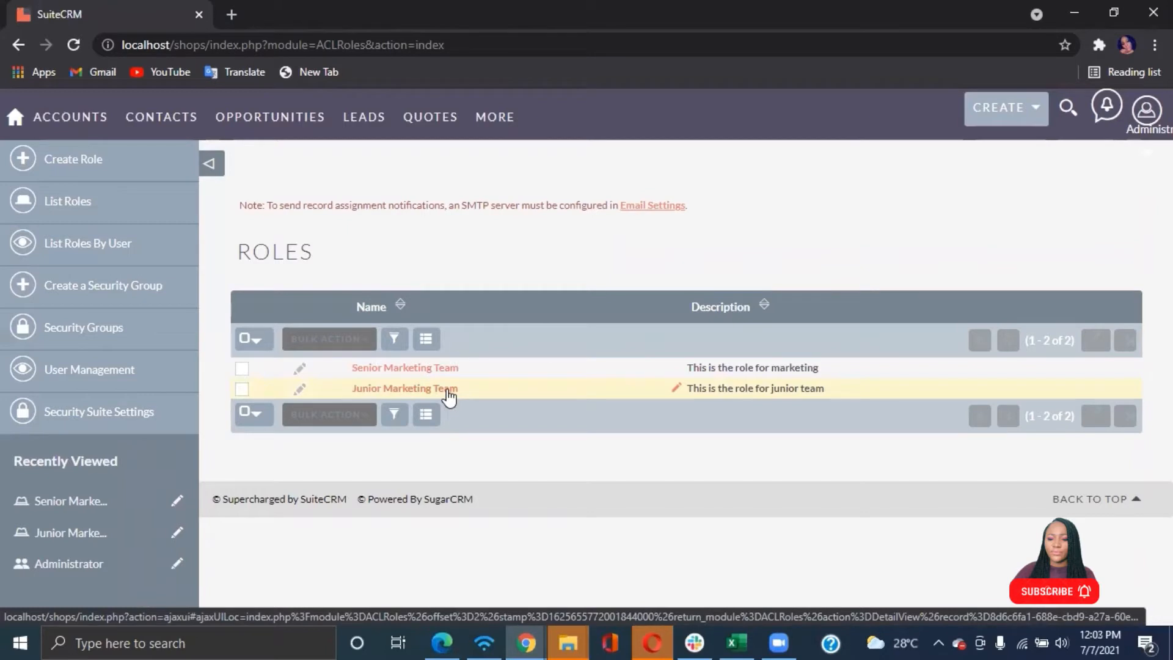
# Open the Opportunities list view and browse its records
pyautogui.moveTo(361, 120)
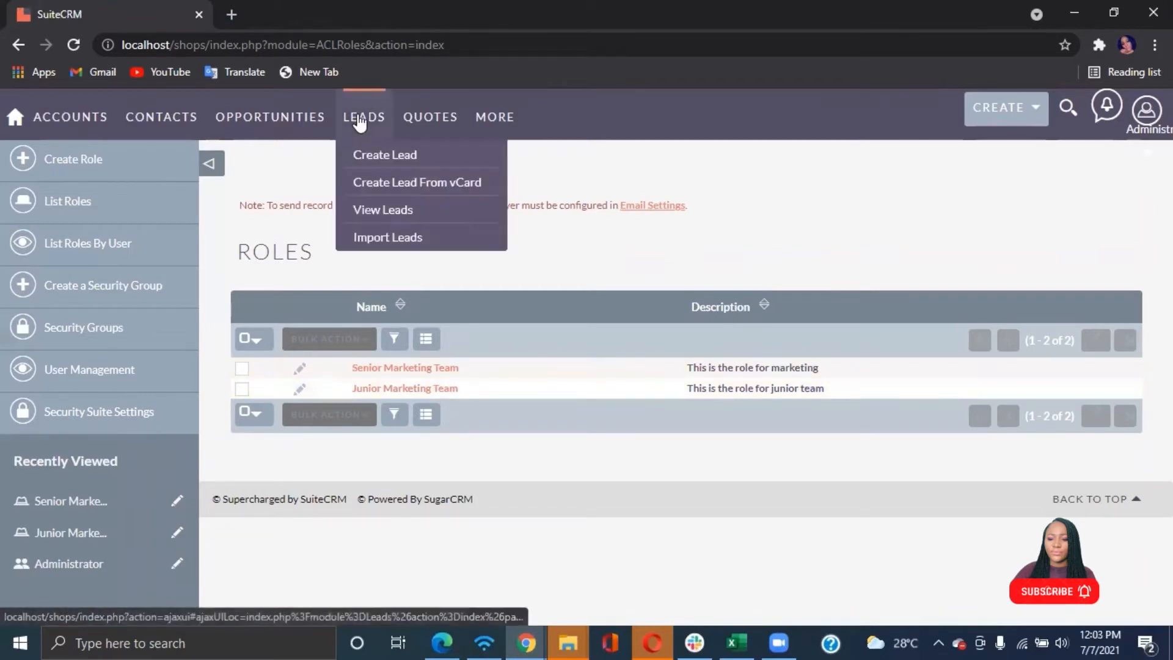
pyautogui.moveTo(296, 126)
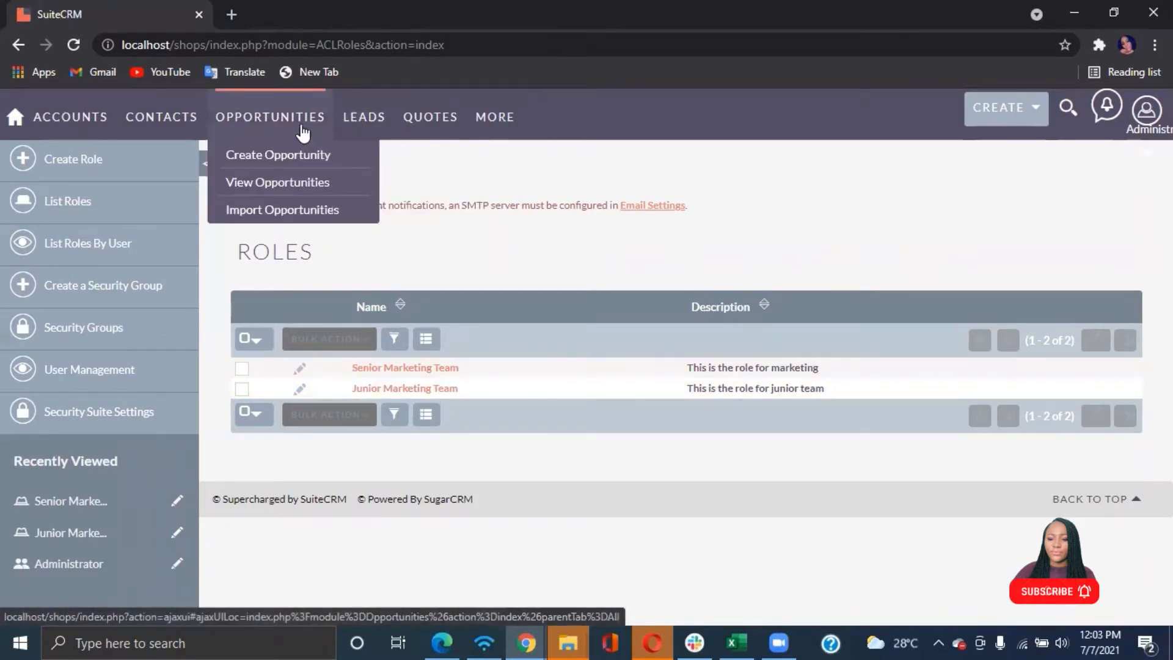
pyautogui.click(274, 184)
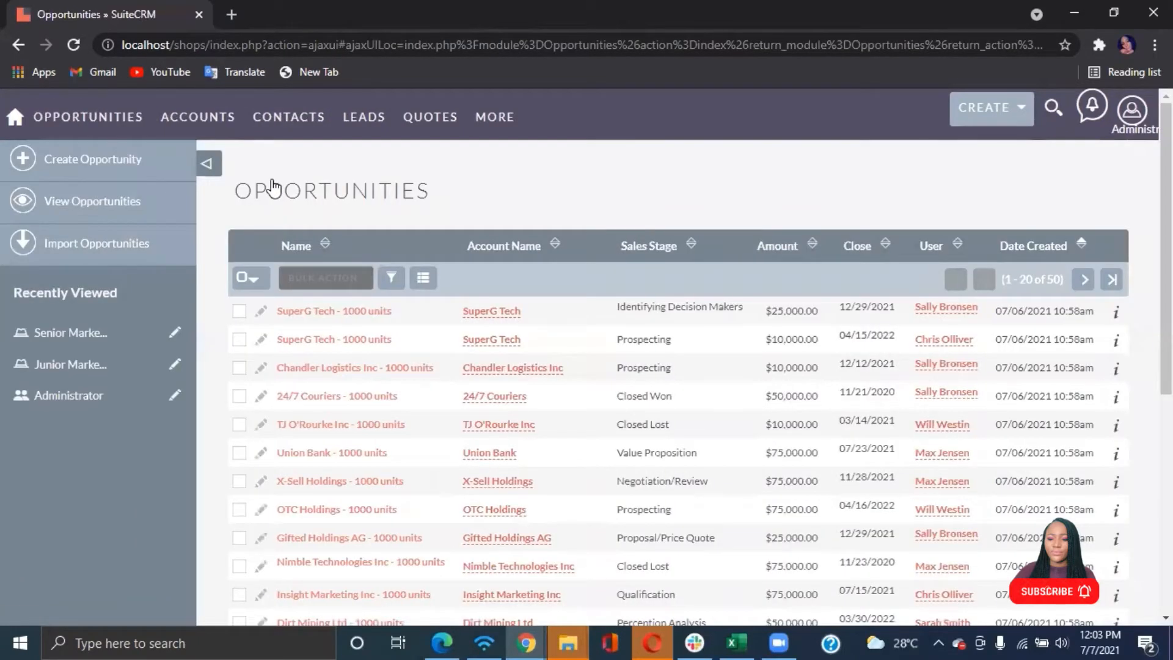
pyautogui.scroll(-2, 274, 186)
pyautogui.scroll(-1, 274, 188)
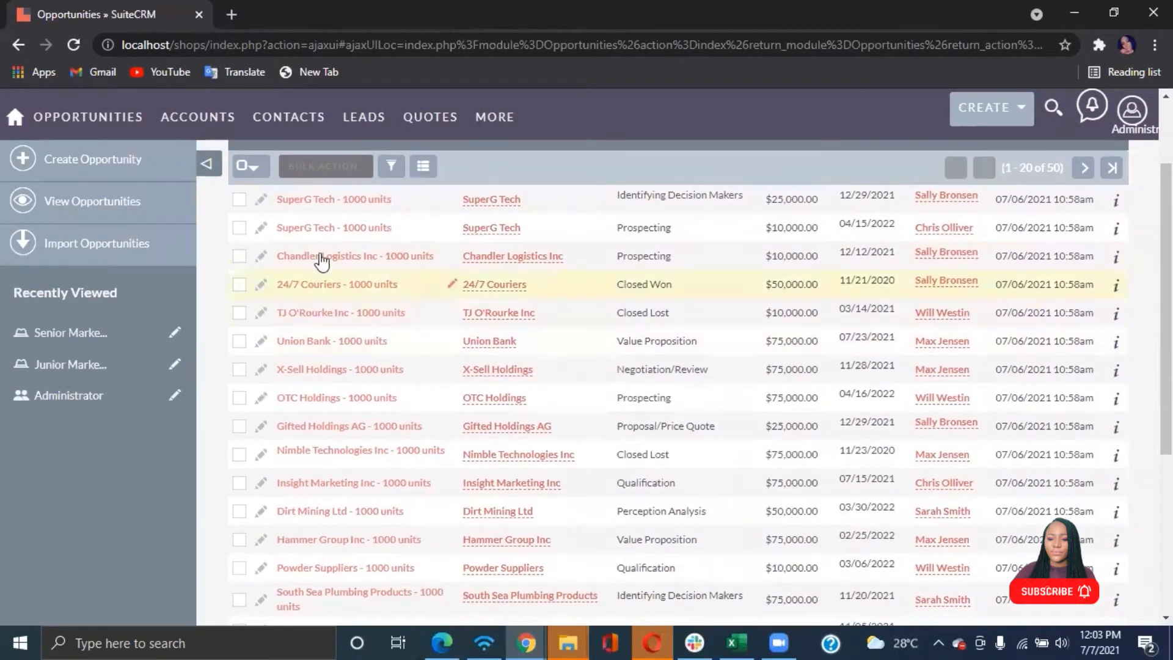
pyautogui.scroll(1, 319, 257)
pyautogui.scroll(1, 319, 258)
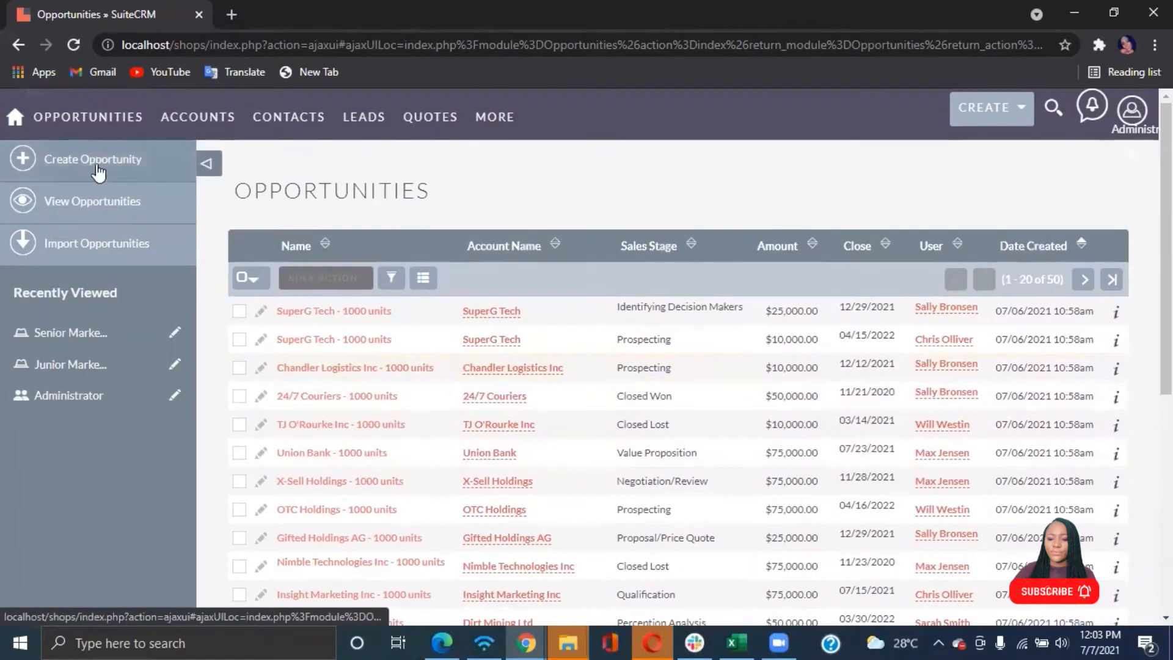
# Open a new opportunity form and inspect the Opportunity Amount field
pyautogui.click(88, 164)
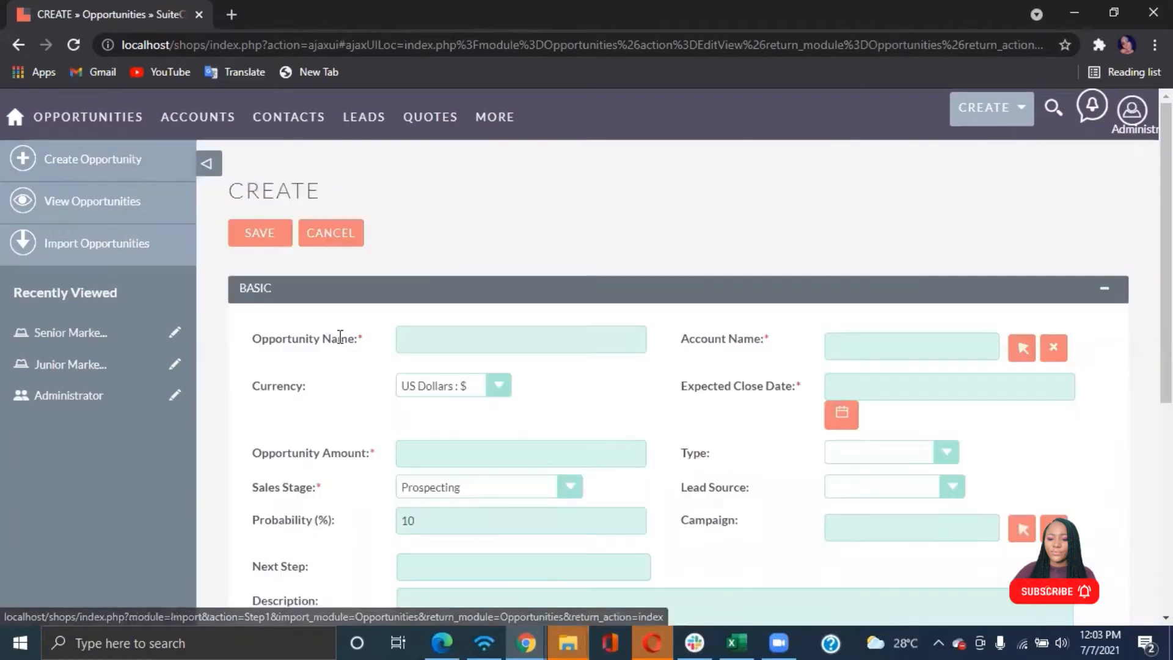
pyautogui.scroll(-2, 582, 405)
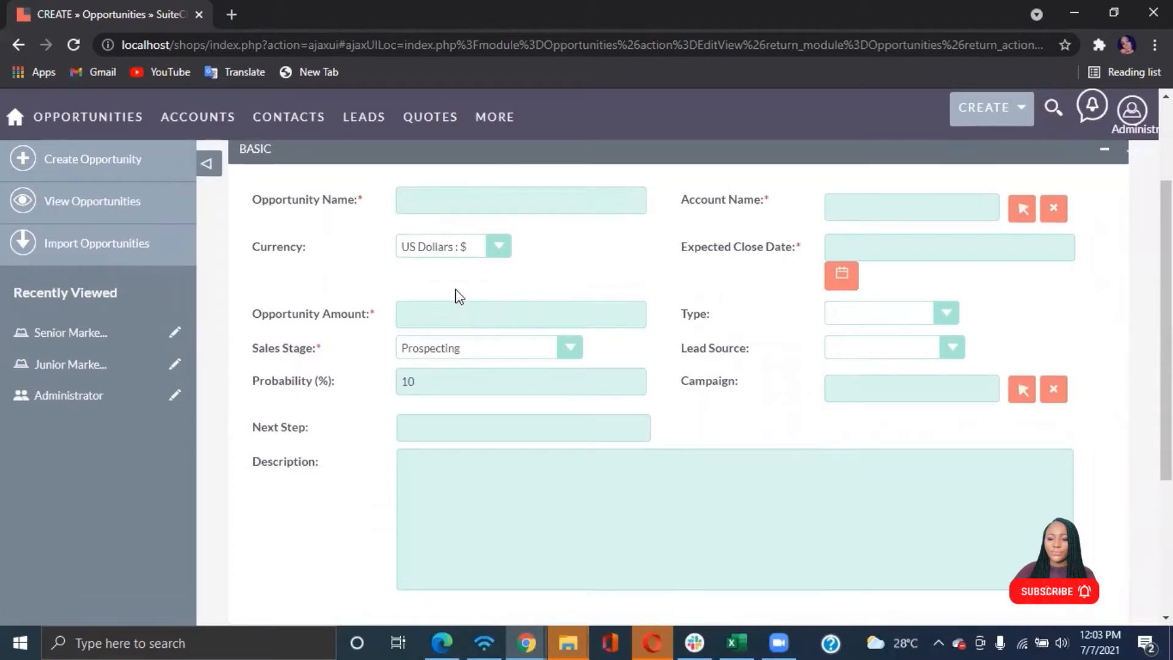
pyautogui.click(467, 316)
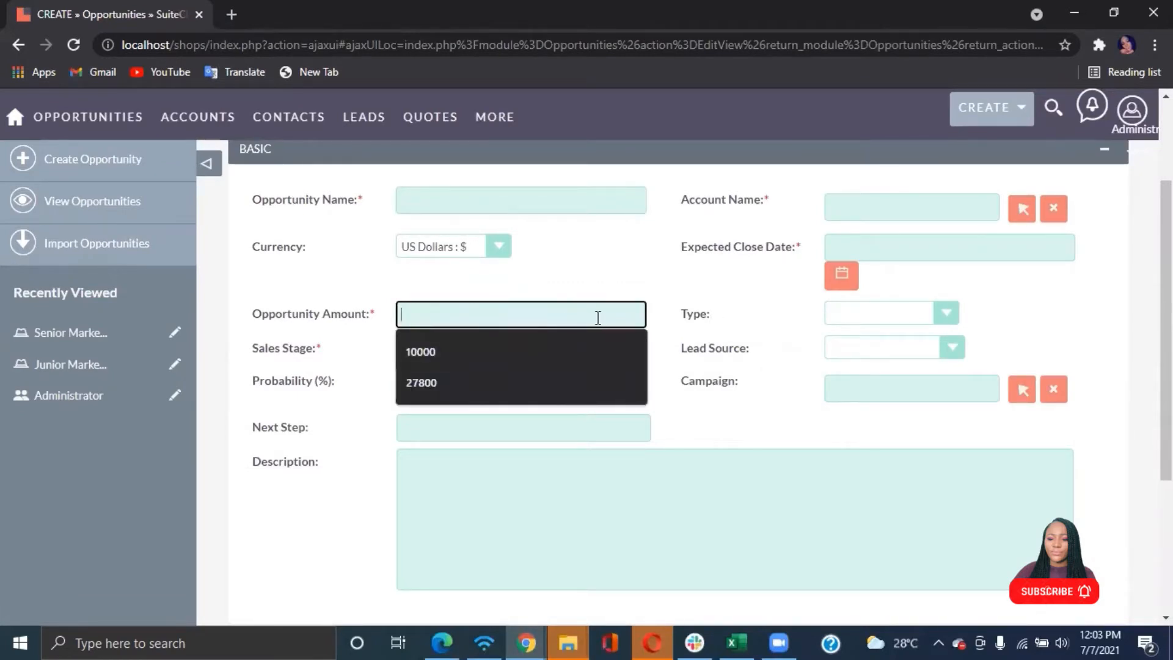
pyautogui.click(676, 303)
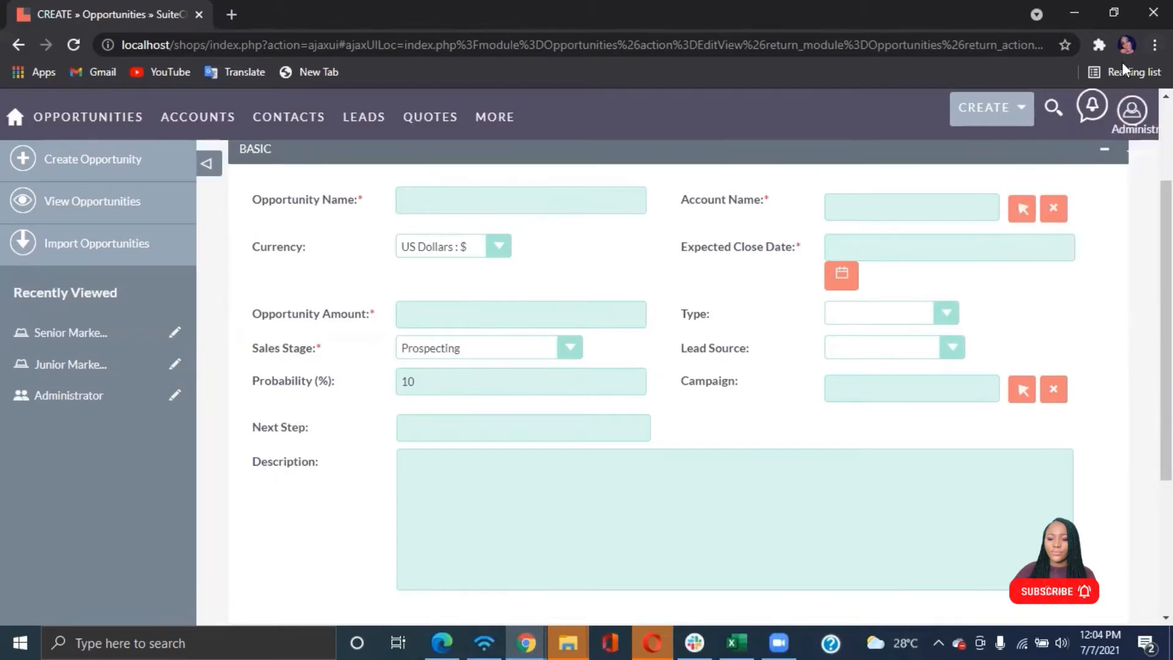
# Go back to Administration and open Role Management again
pyautogui.click(1131, 110)
pyautogui.click(1061, 208)
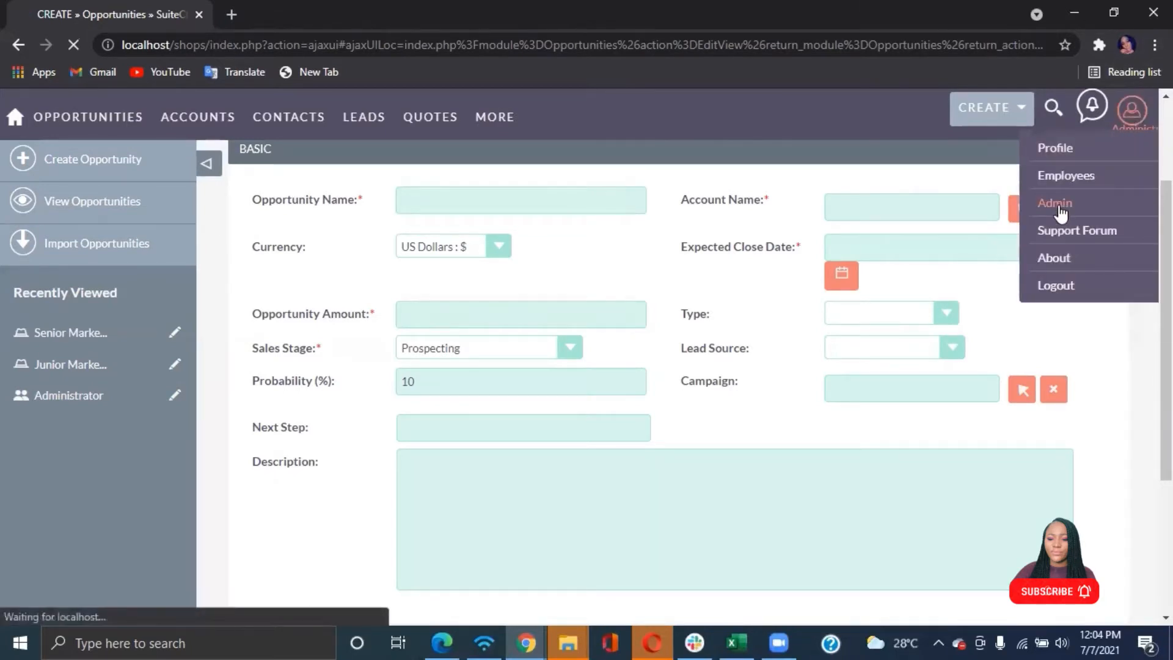
pyautogui.scroll(-1, 400, 397)
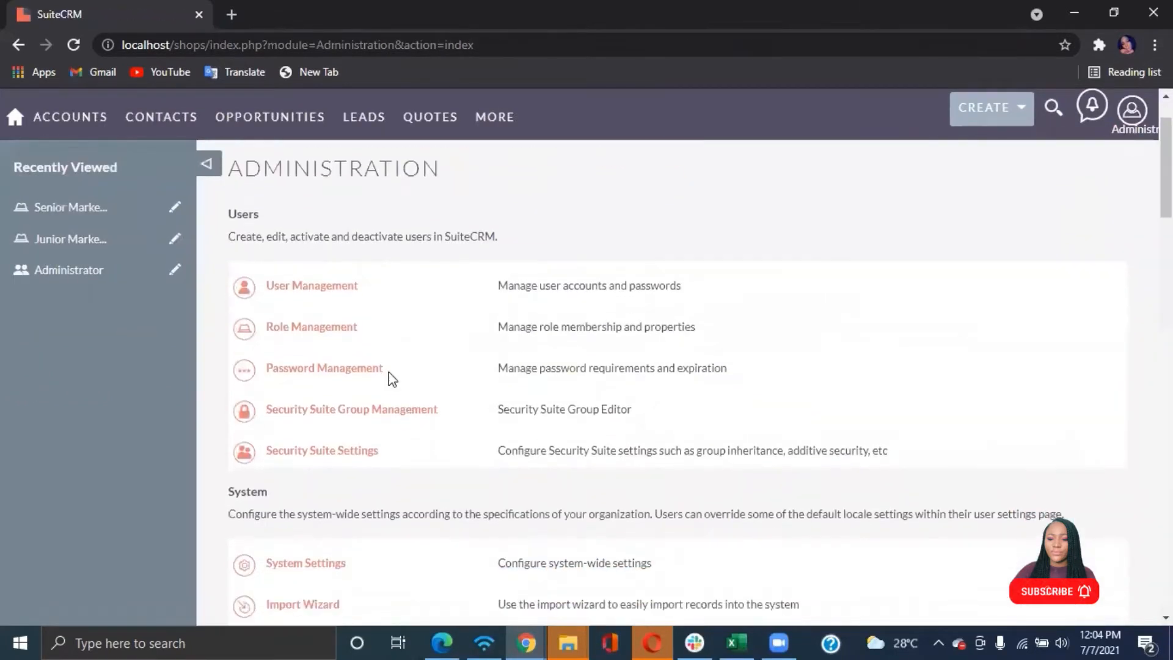
pyautogui.click(323, 330)
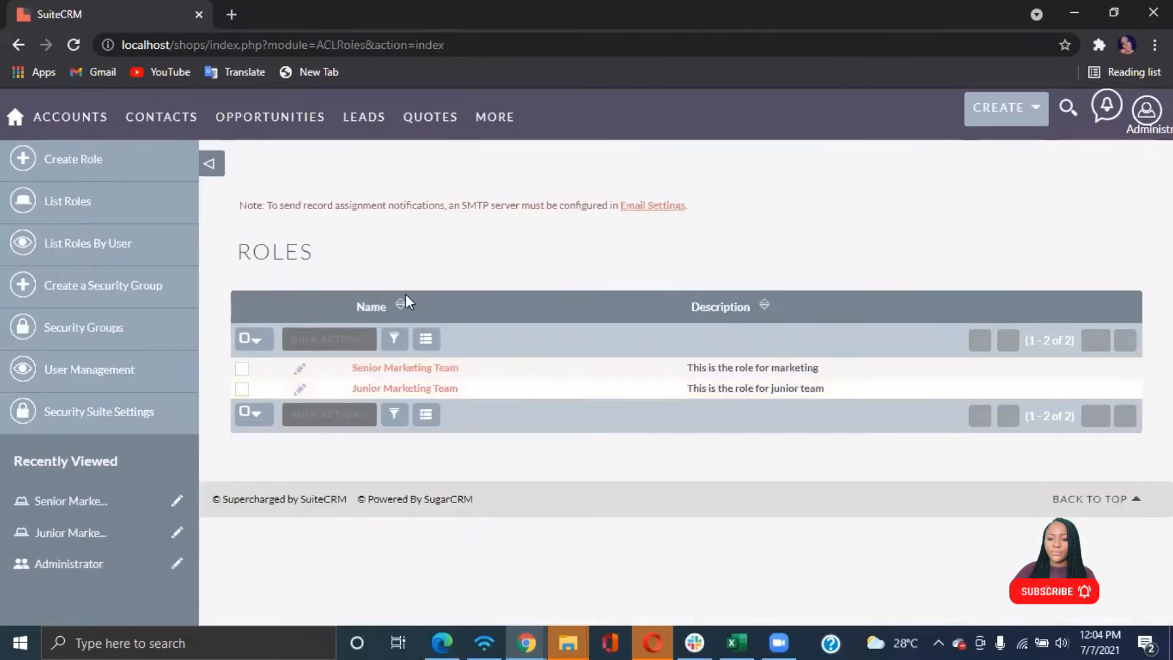
# Open the Senior Marketing Team role and review its permission grid
pyautogui.click(379, 369)
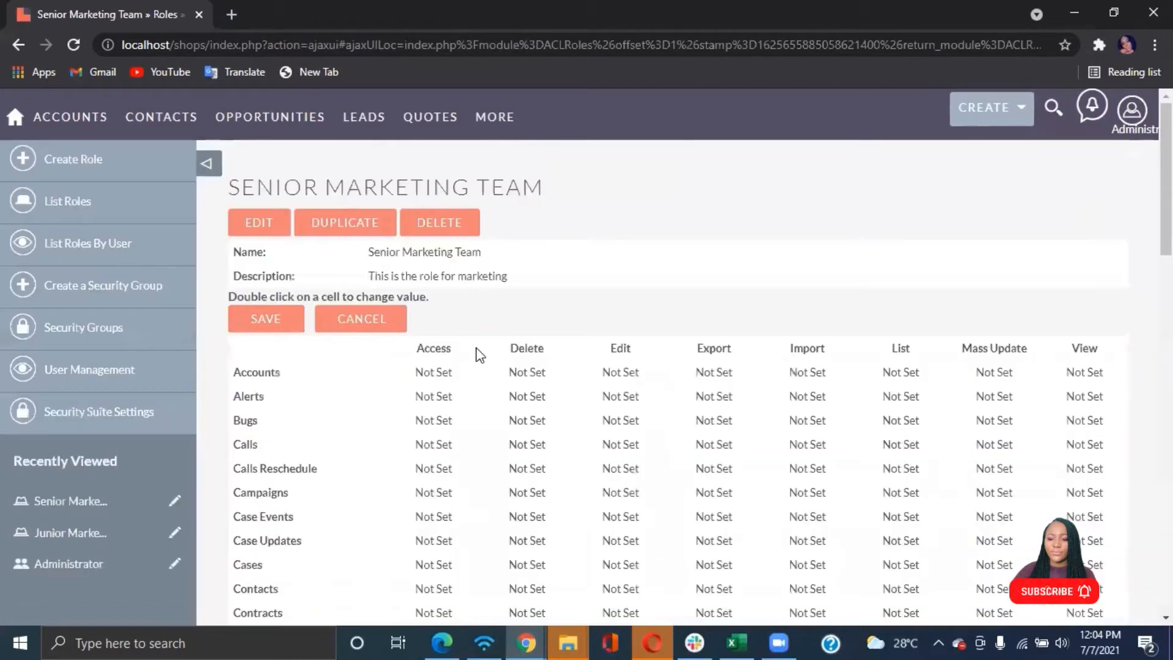
pyautogui.scroll(-3, 479, 367)
pyautogui.scroll(-5, 475, 348)
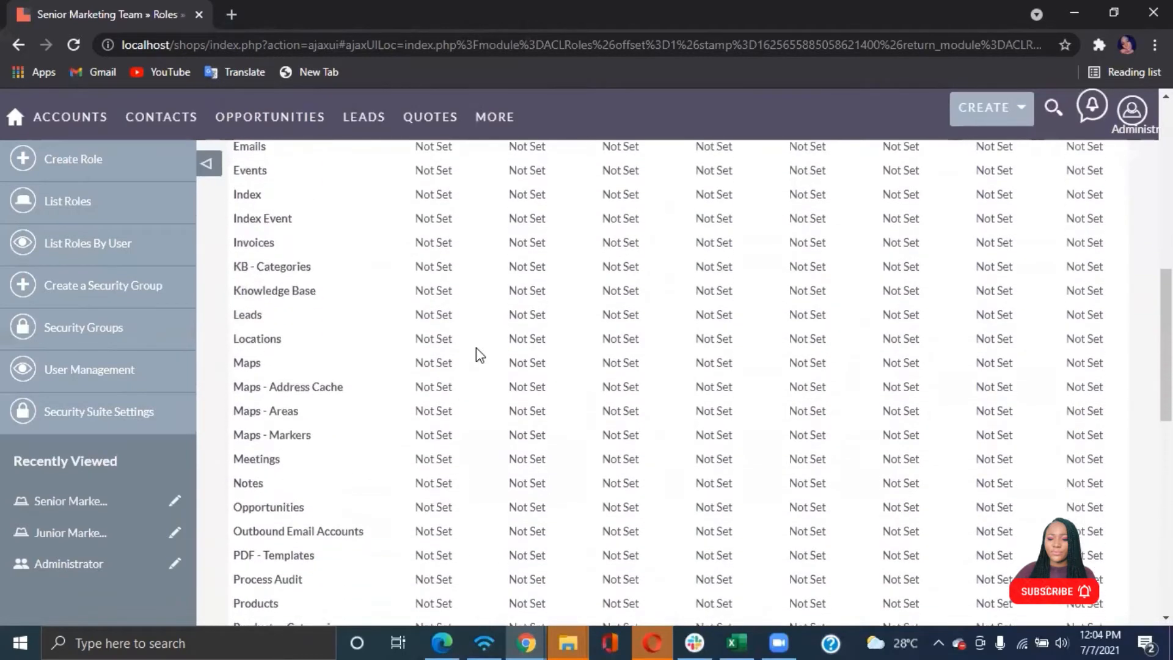
pyautogui.scroll(6, 476, 348)
pyautogui.scroll(3, 480, 353)
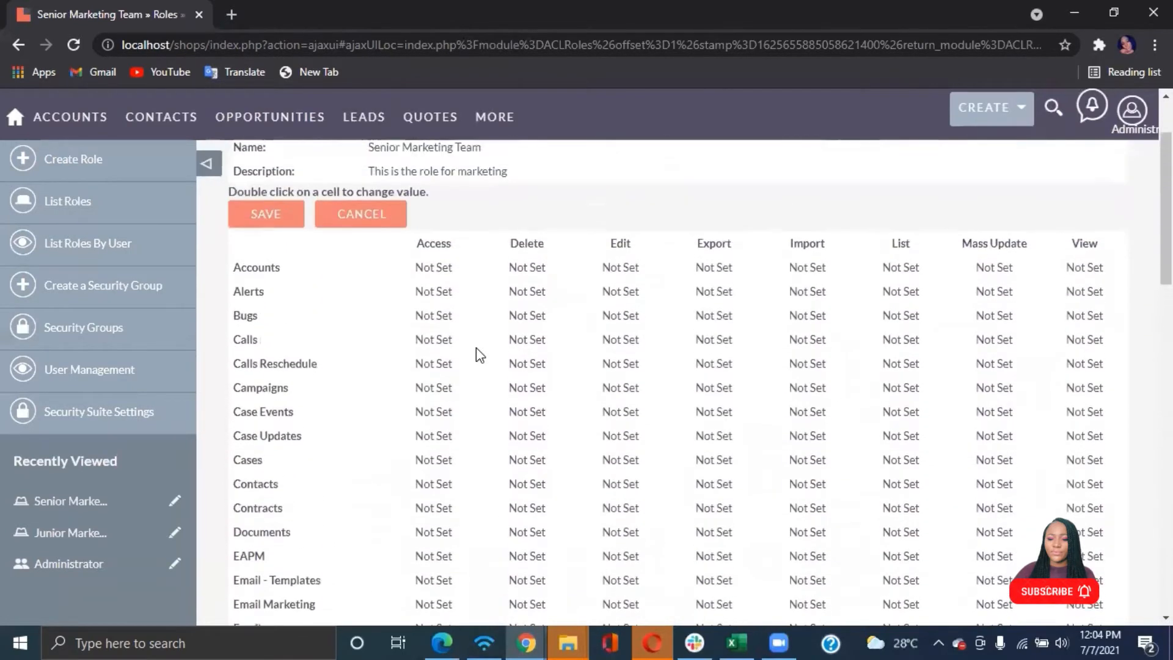
# Set the Access permission for all modules of the role to Disabled
pyautogui.doubleClick(445, 281)
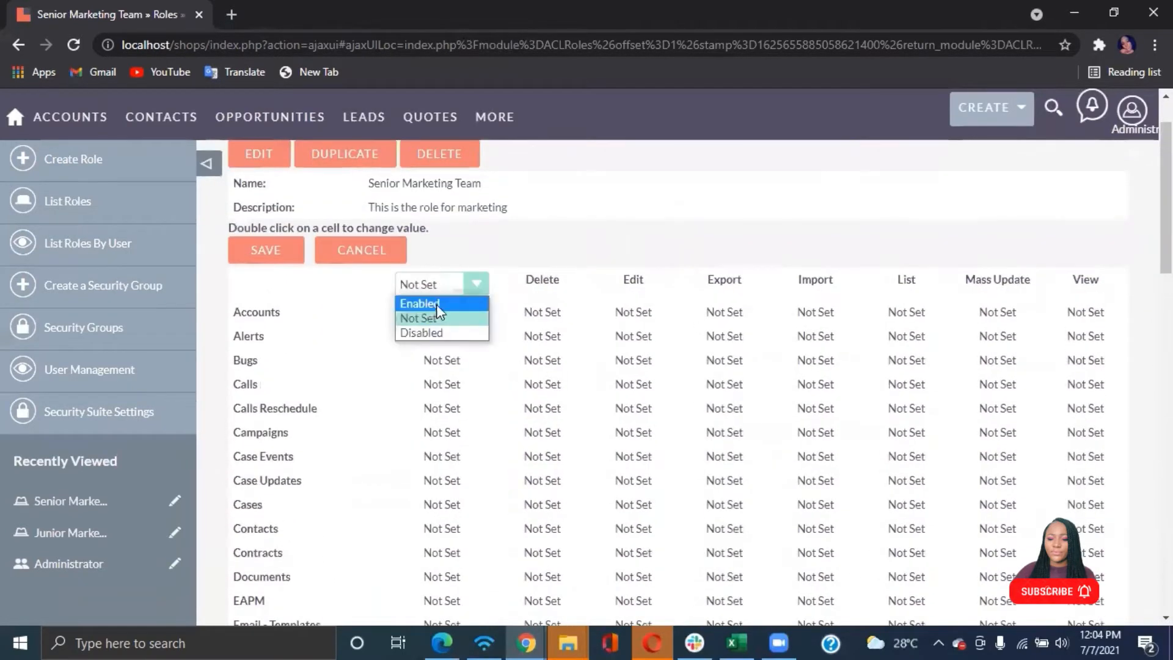
pyautogui.click(428, 332)
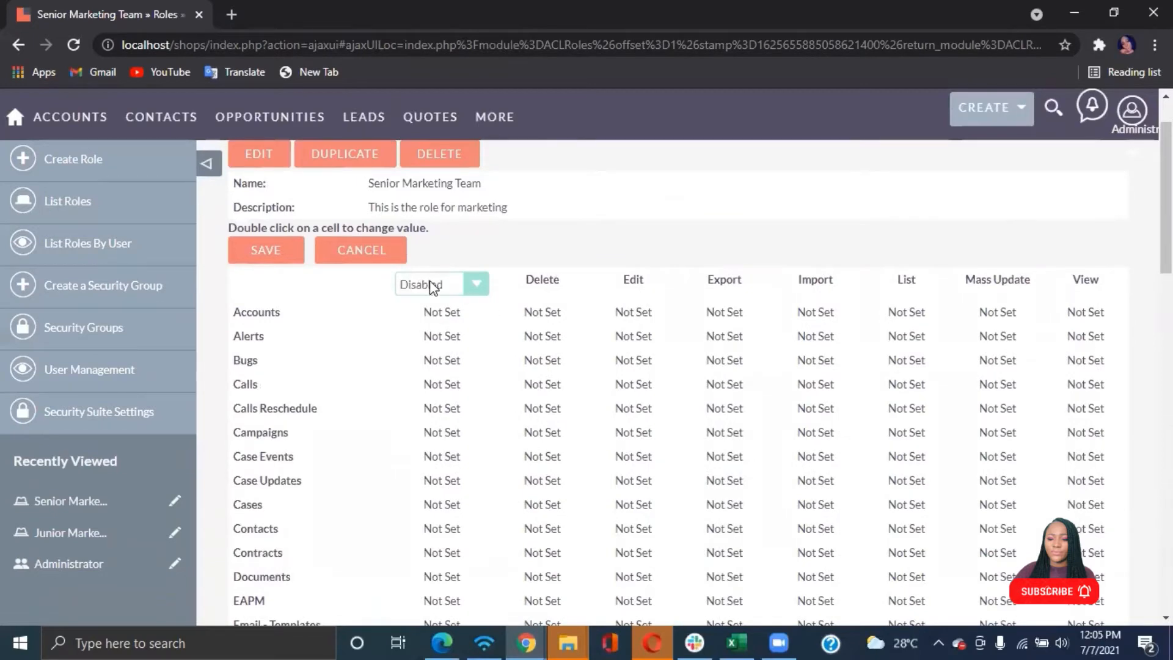
pyautogui.click(512, 258)
pyautogui.scroll(-1, 455, 365)
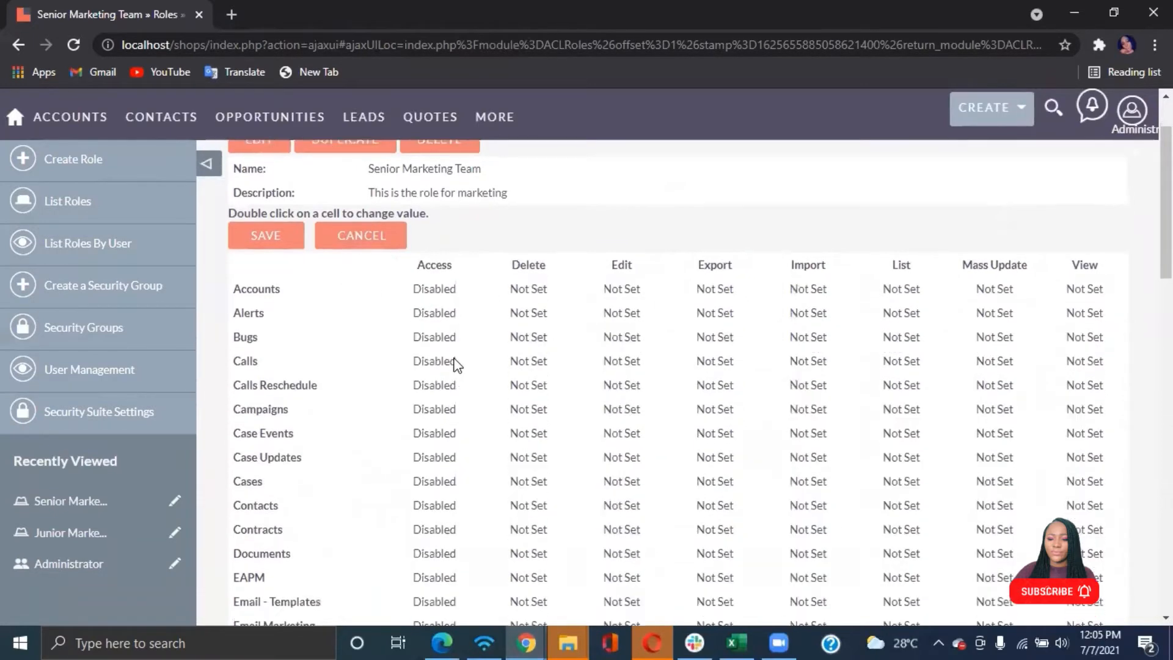
pyautogui.scroll(-5, 455, 364)
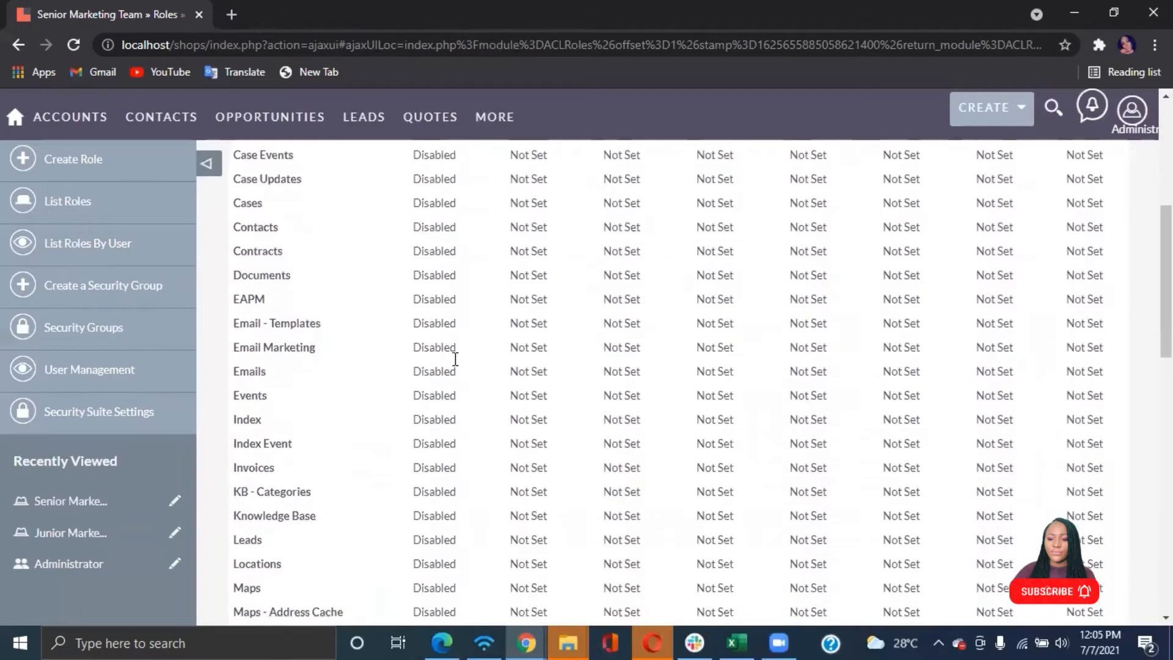
pyautogui.scroll(5, 455, 359)
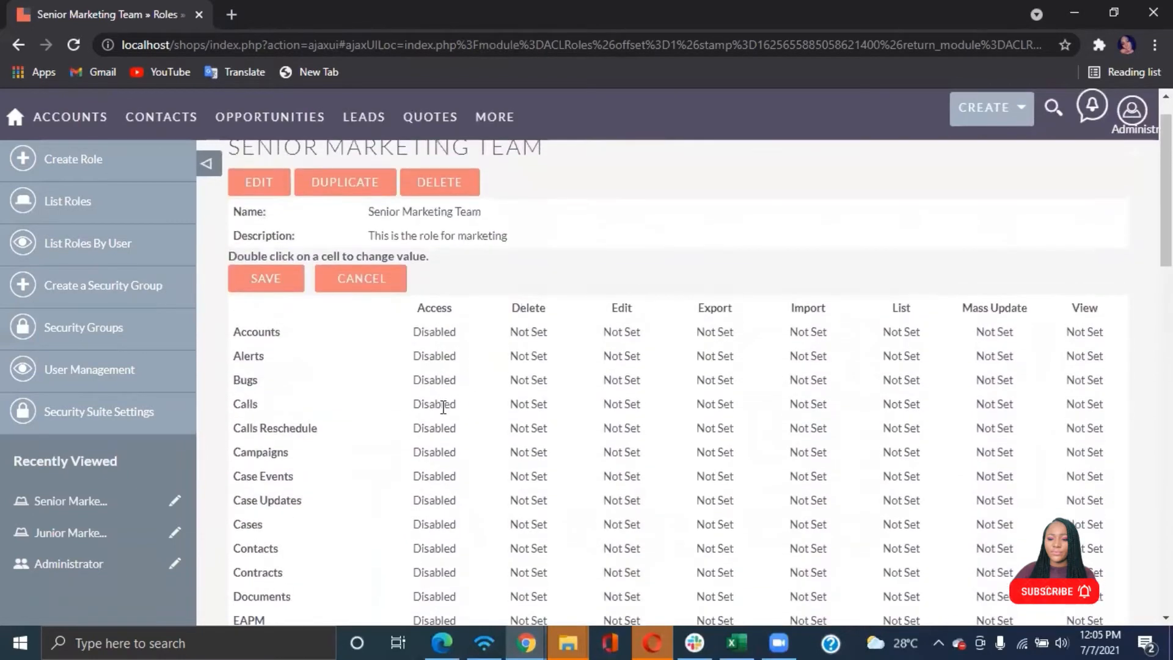
# Set the Accounts module's Access permission to Enabled
pyautogui.doubleClick(437, 339)
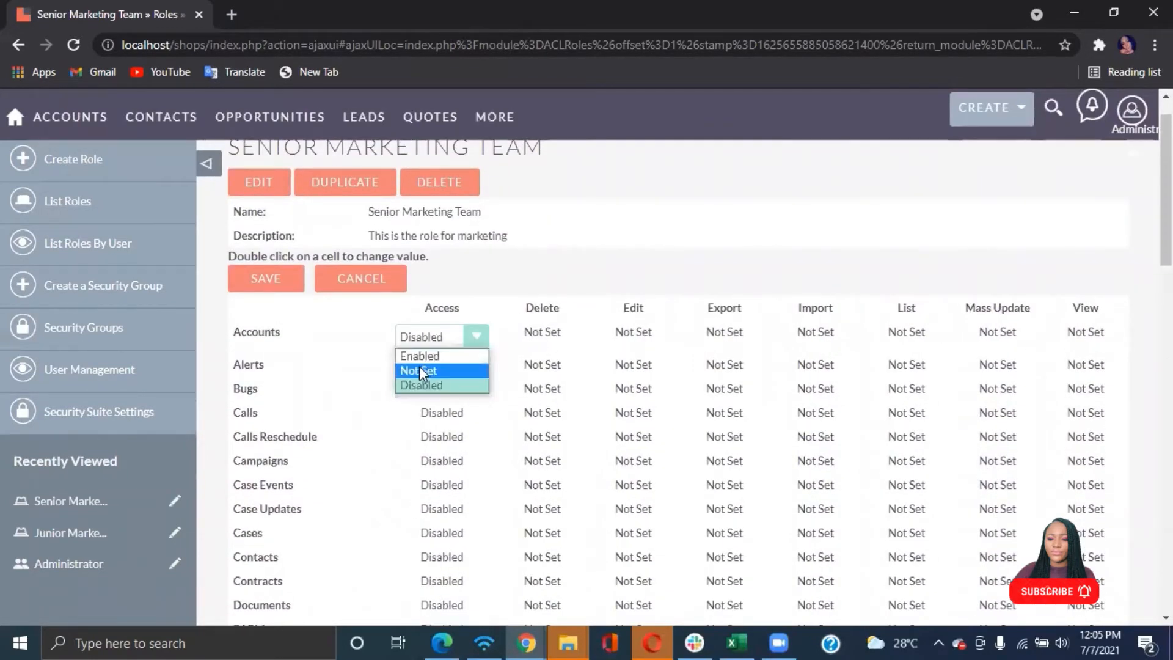
pyautogui.click(416, 356)
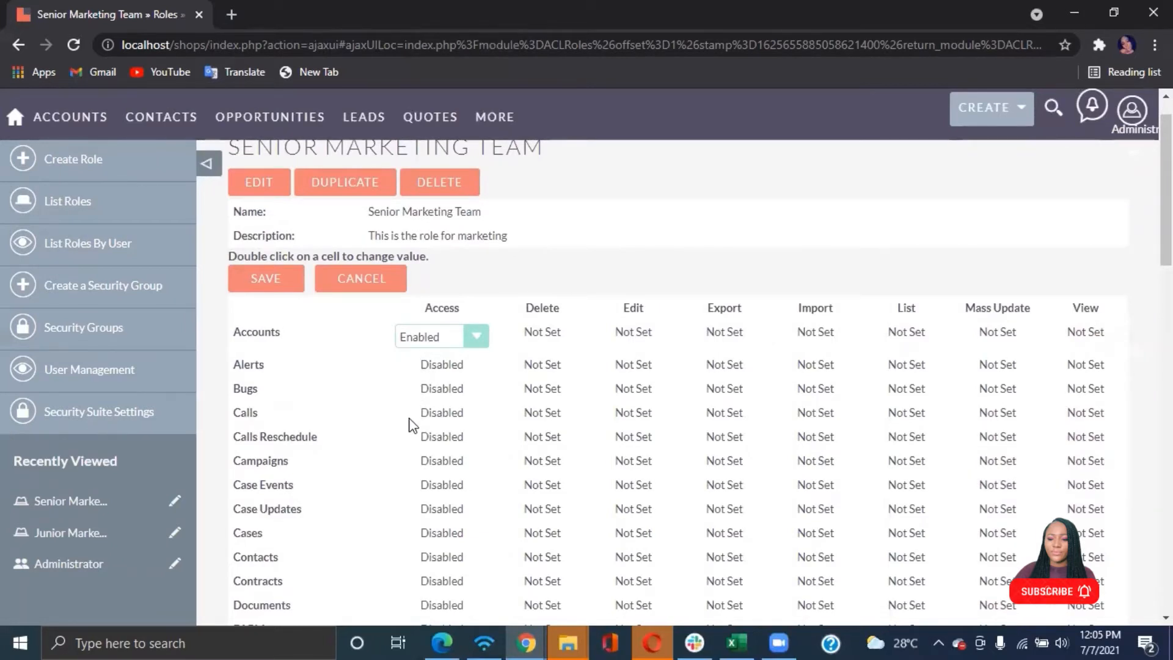
# Set the Opportunities module's Access permission to Enabled
pyautogui.scroll(-3, 467, 422)
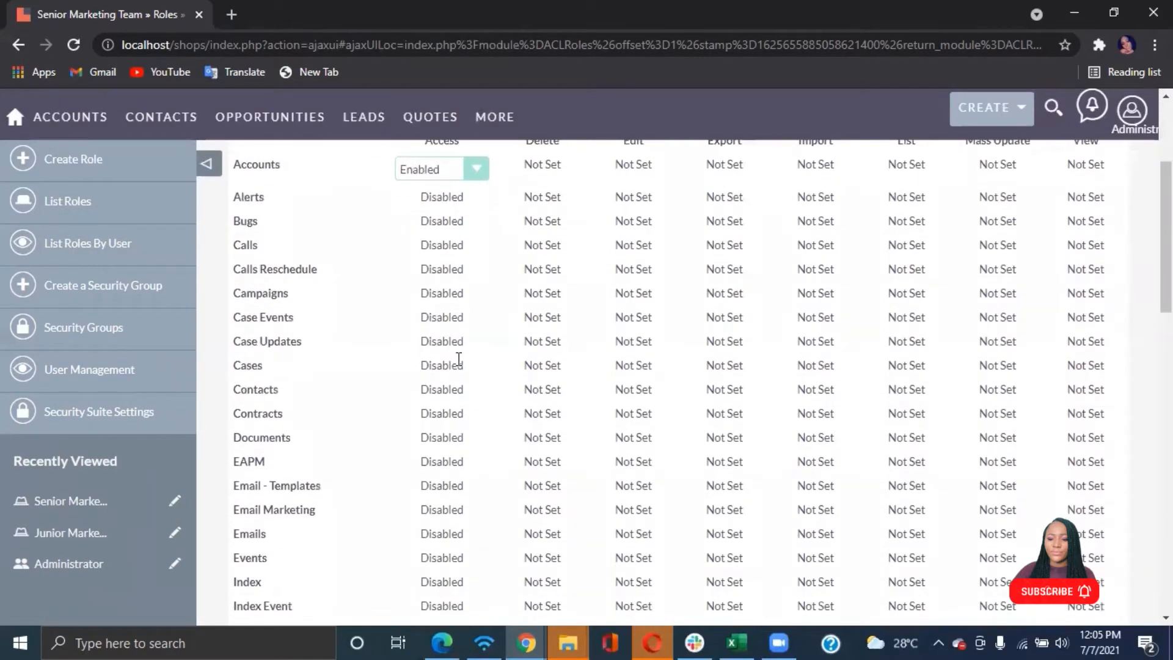
pyautogui.scroll(-4, 430, 497)
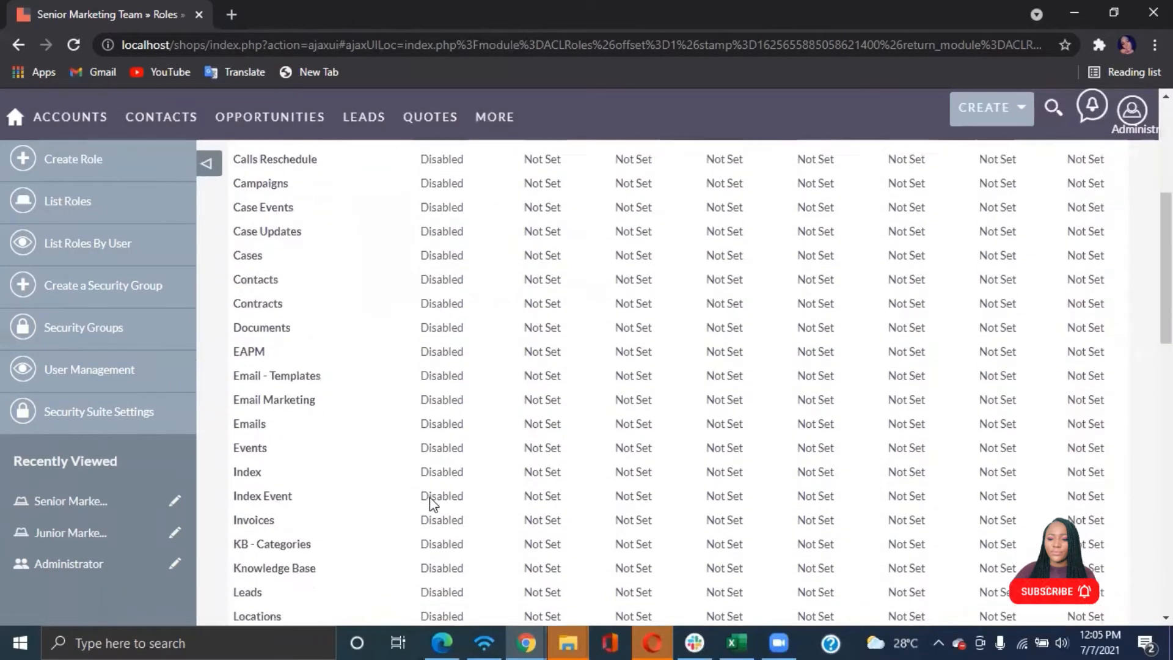
pyautogui.scroll(-4, 430, 496)
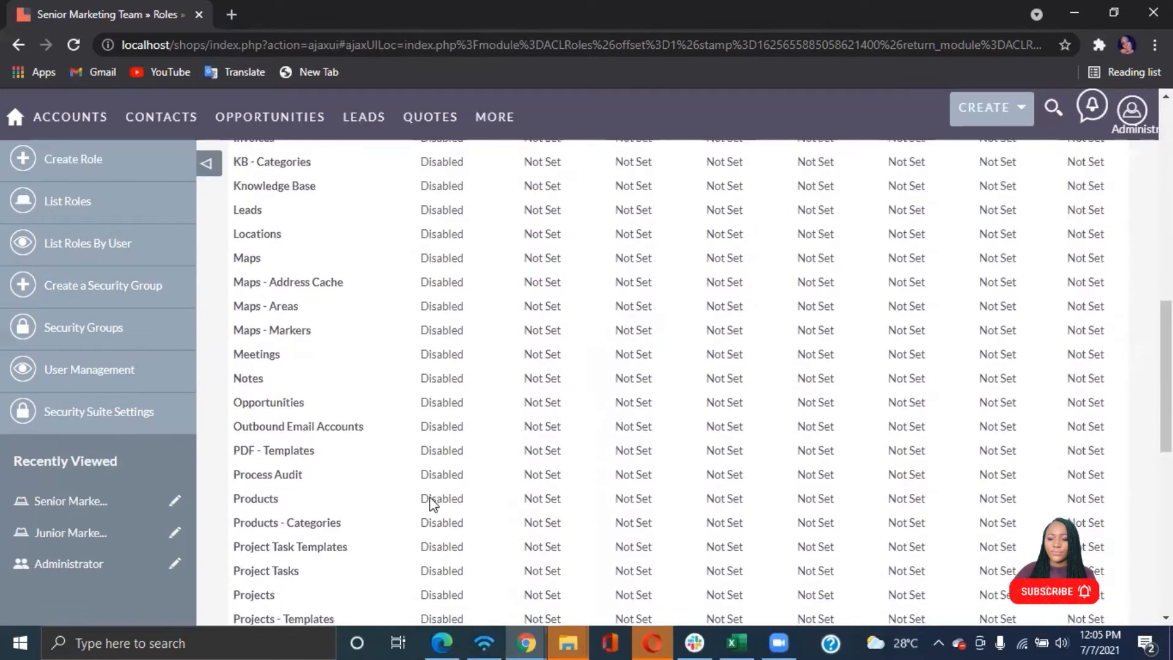
pyautogui.doubleClick(446, 390)
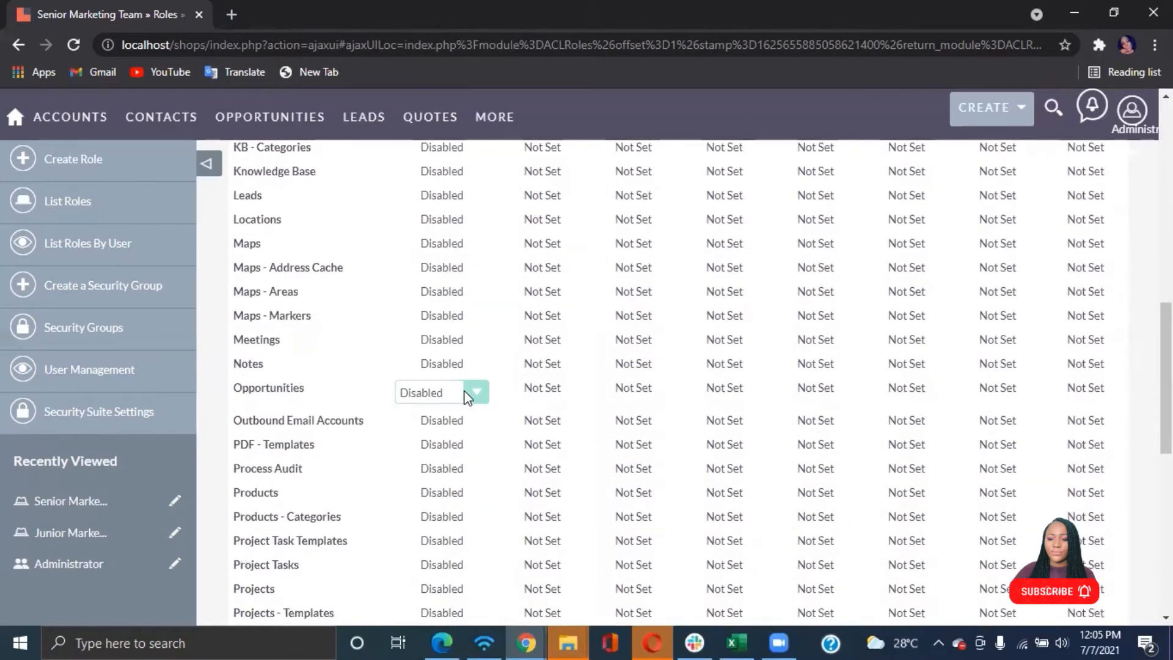
pyautogui.click(464, 394)
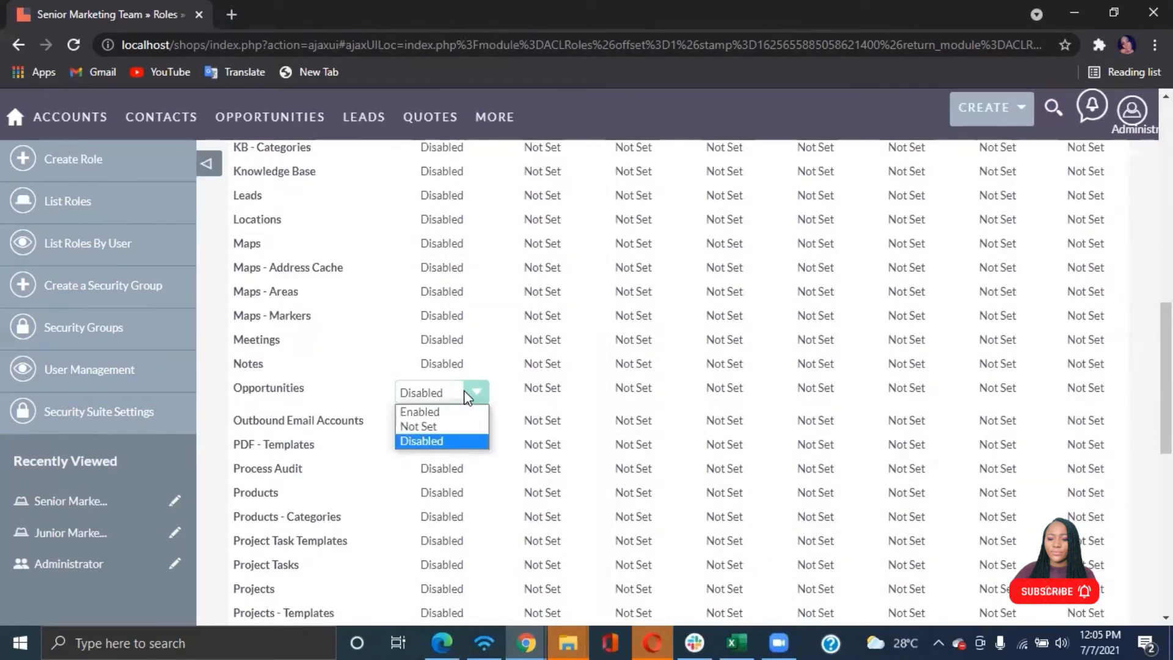
pyautogui.click(421, 410)
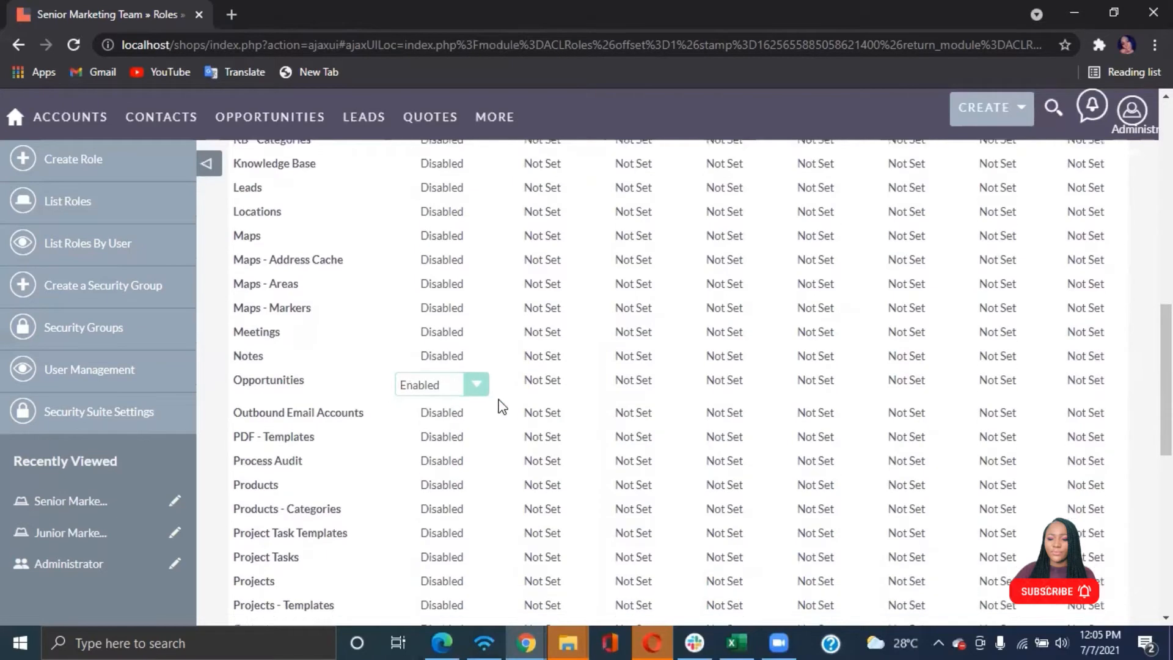
# Expand the role's Users subpanel and open the user selection window
pyautogui.scroll(-10, 498, 404)
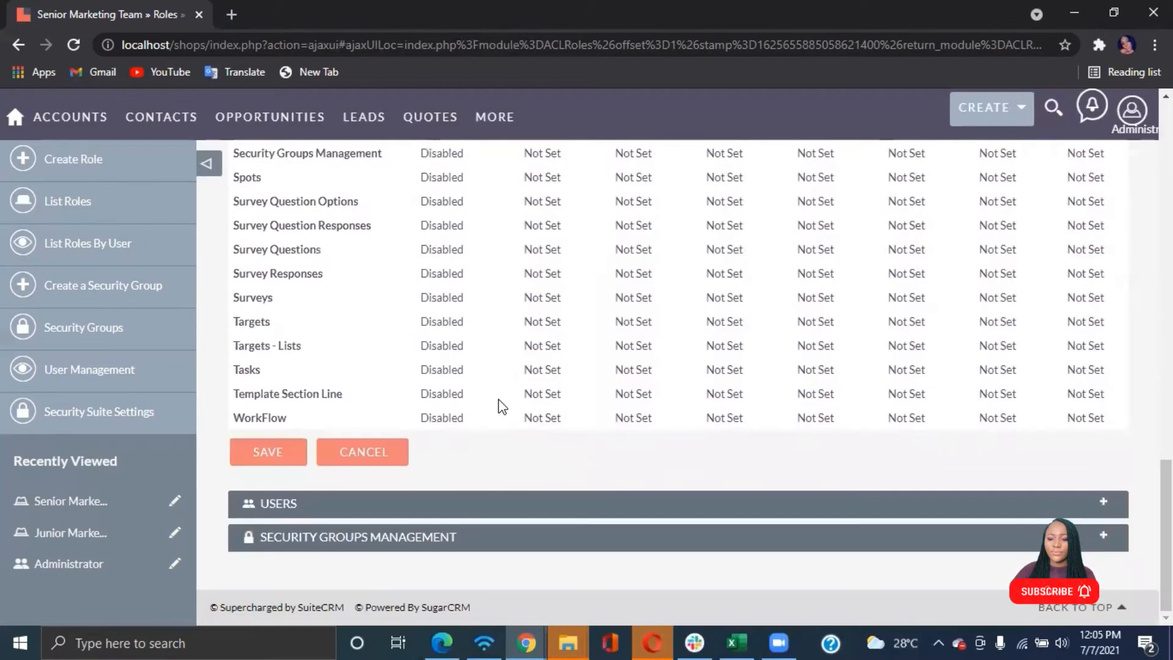
pyautogui.click(302, 506)
pyautogui.scroll(-1, 456, 499)
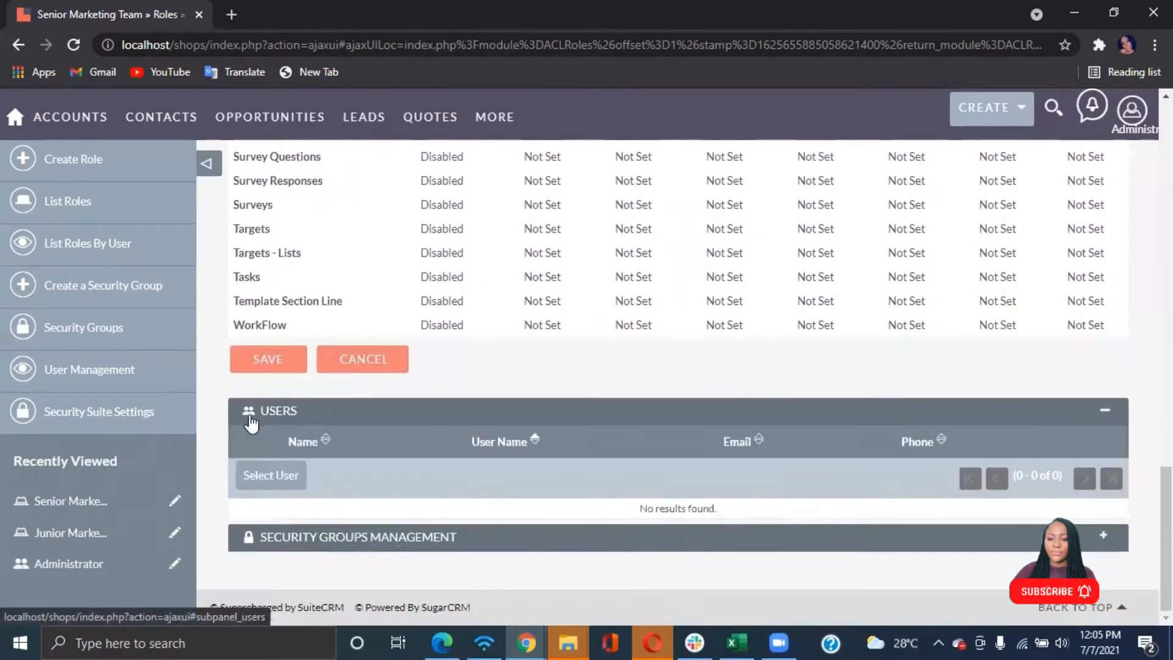
pyautogui.click(263, 474)
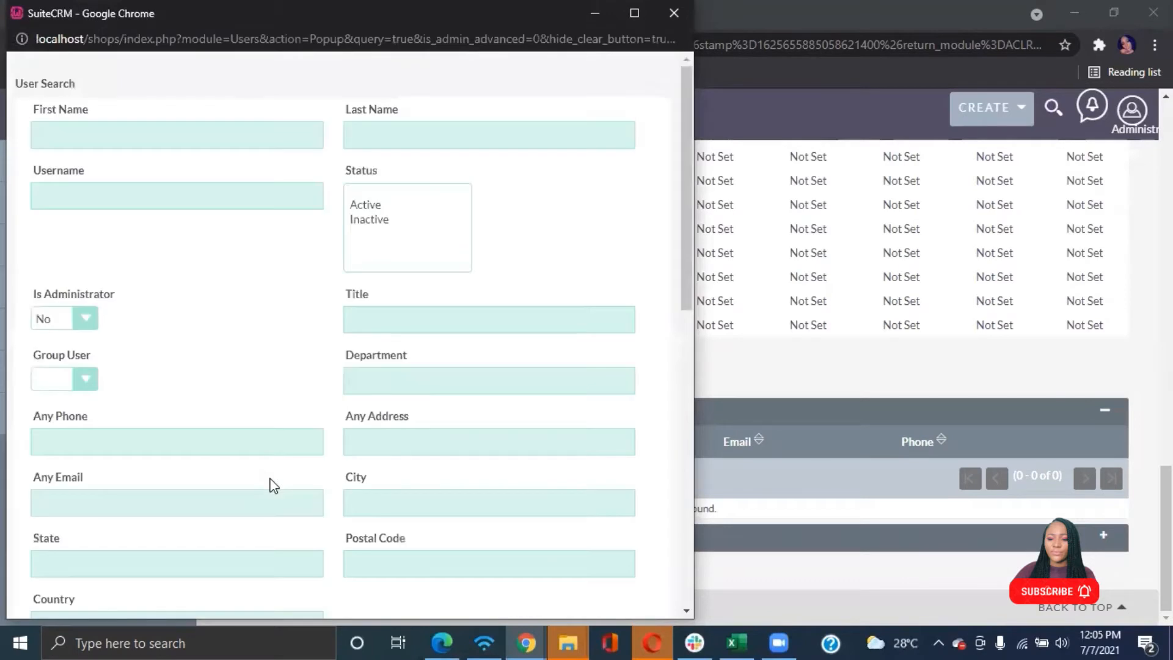
# Select the two Senior Account Rep users and assign them to the role
pyautogui.scroll(-10, 273, 485)
pyautogui.scroll(-1, 273, 486)
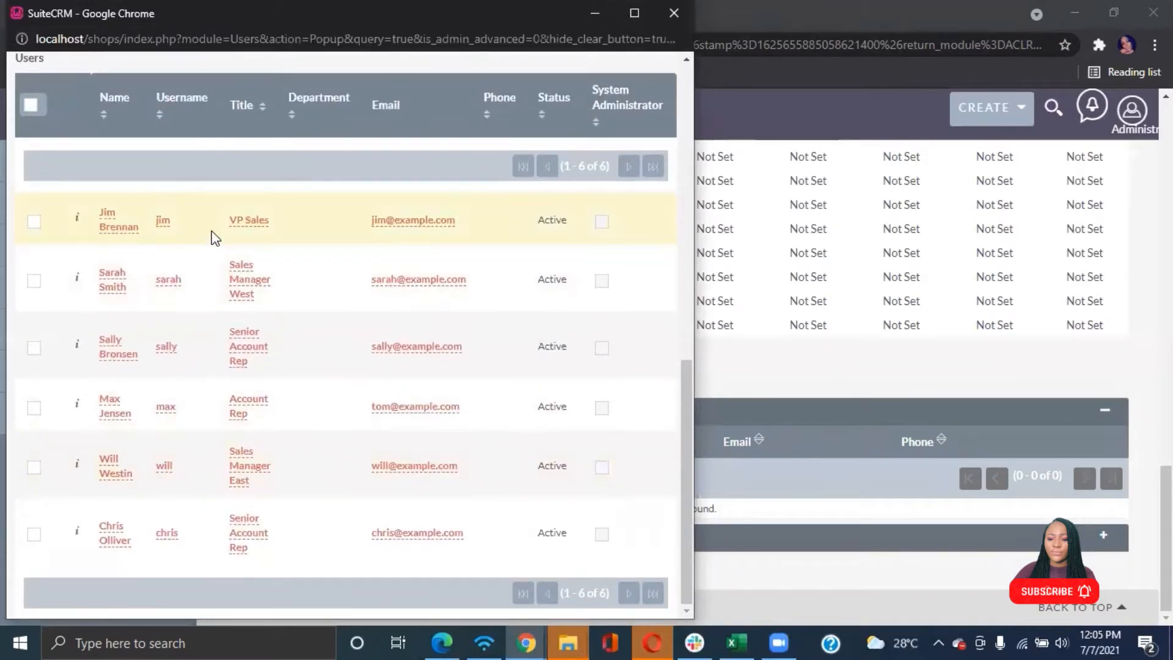
pyautogui.click(33, 221)
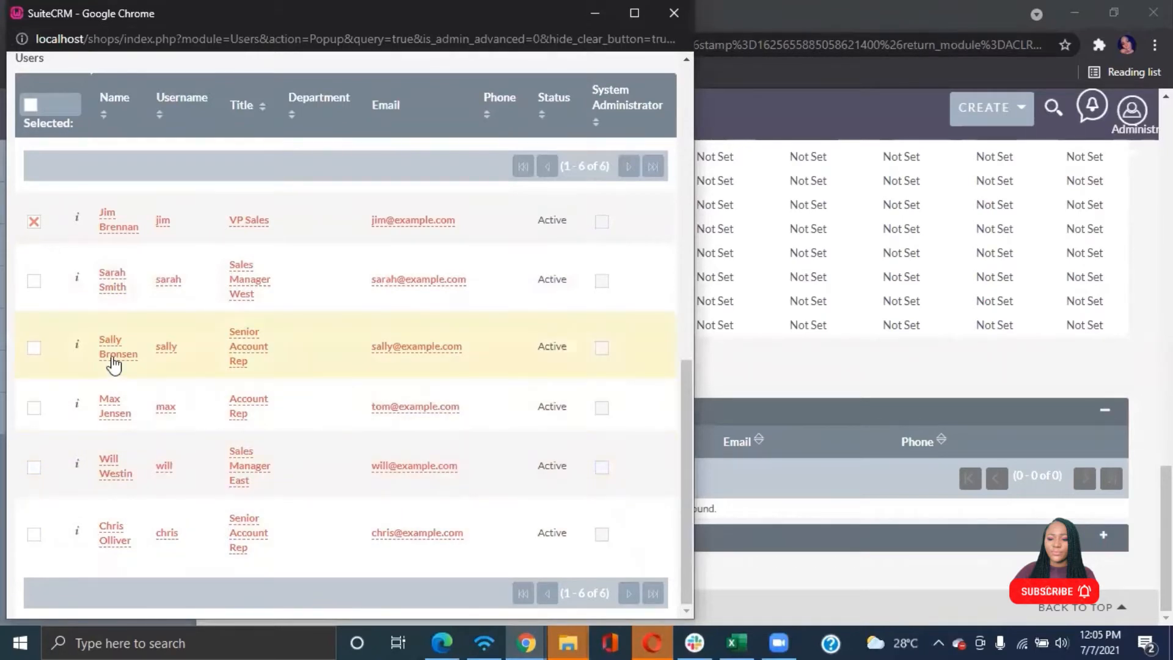
pyautogui.click(34, 348)
pyautogui.click(34, 222)
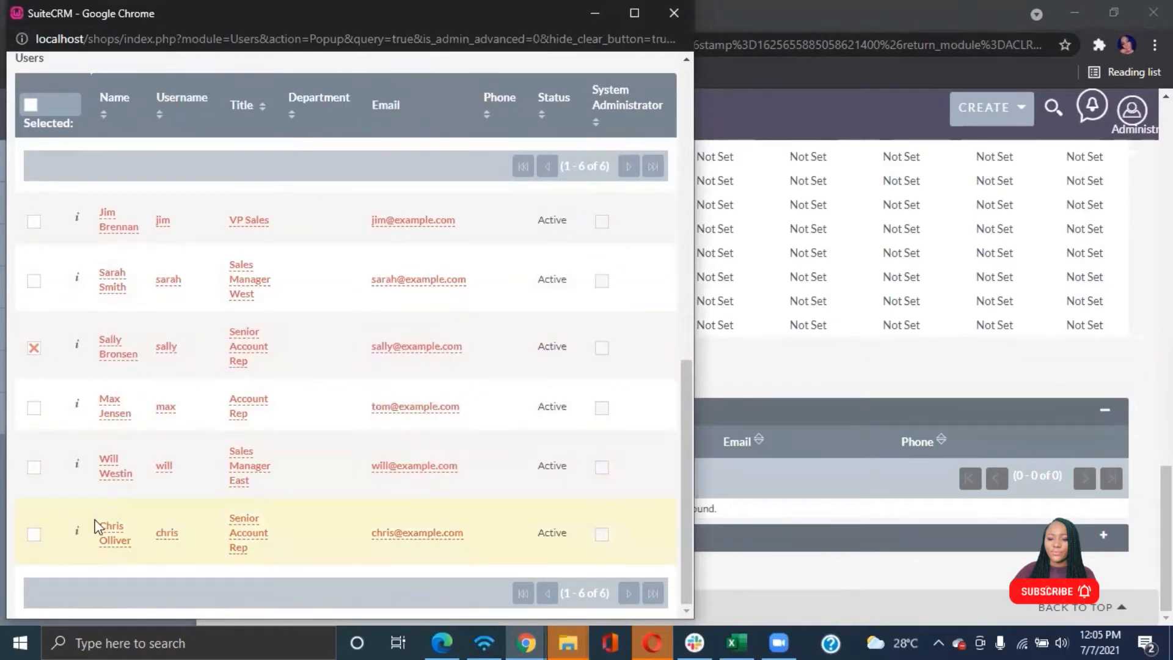
pyautogui.click(34, 533)
pyautogui.scroll(4, 121, 347)
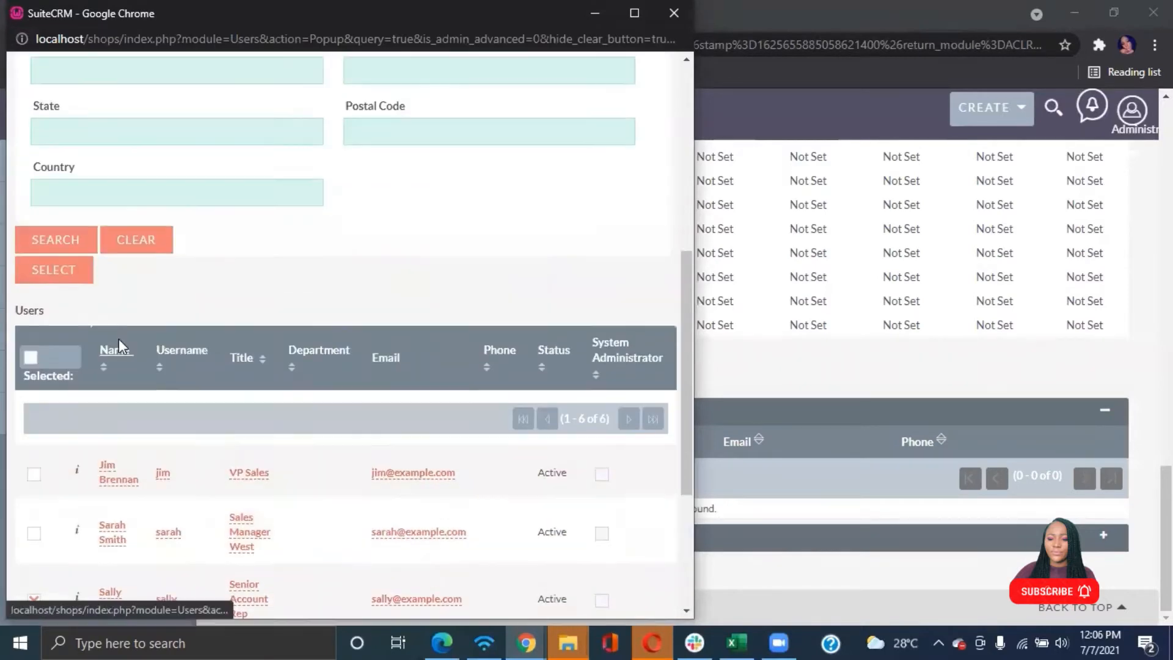
pyautogui.click(58, 269)
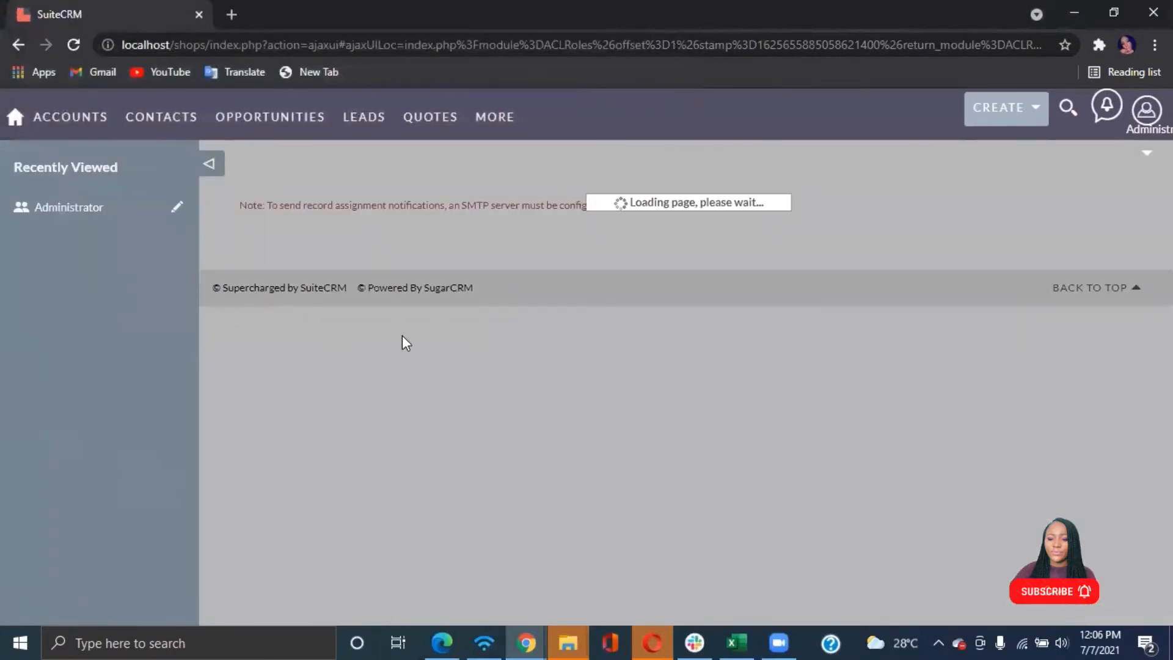
# Review the role's saved Access permissions and its list of assigned users
pyautogui.scroll(-5, 474, 361)
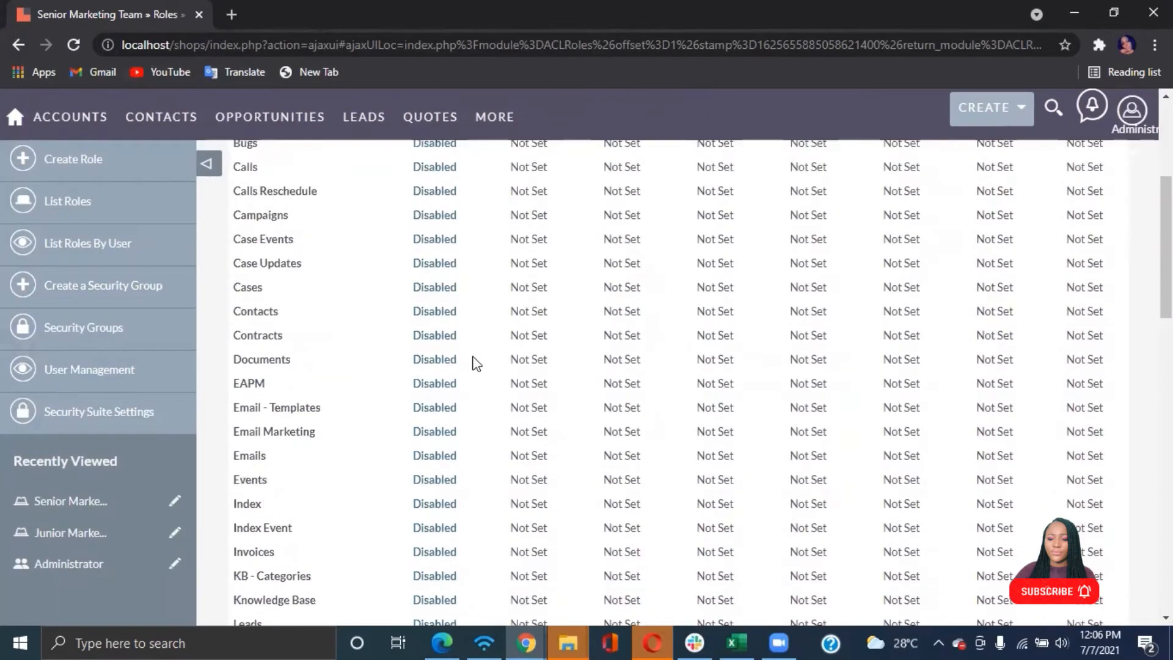
pyautogui.scroll(-7, 475, 363)
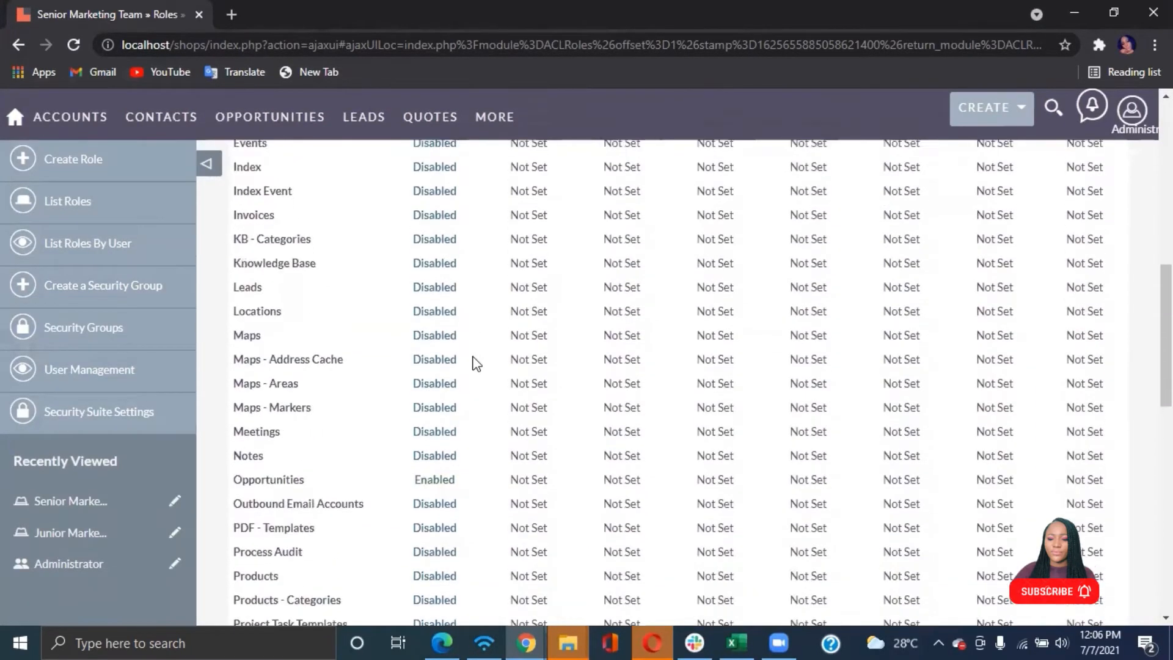
pyautogui.scroll(-4, 476, 363)
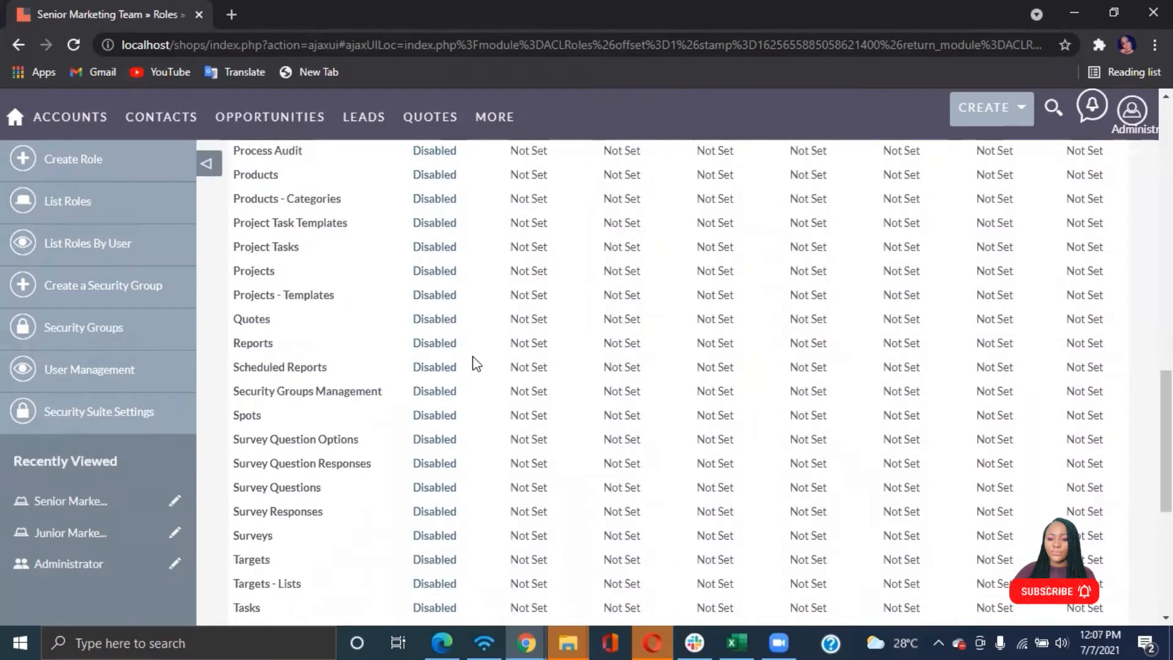
pyautogui.scroll(-6, 476, 363)
pyautogui.scroll(5, 476, 363)
pyautogui.scroll(-3, 476, 363)
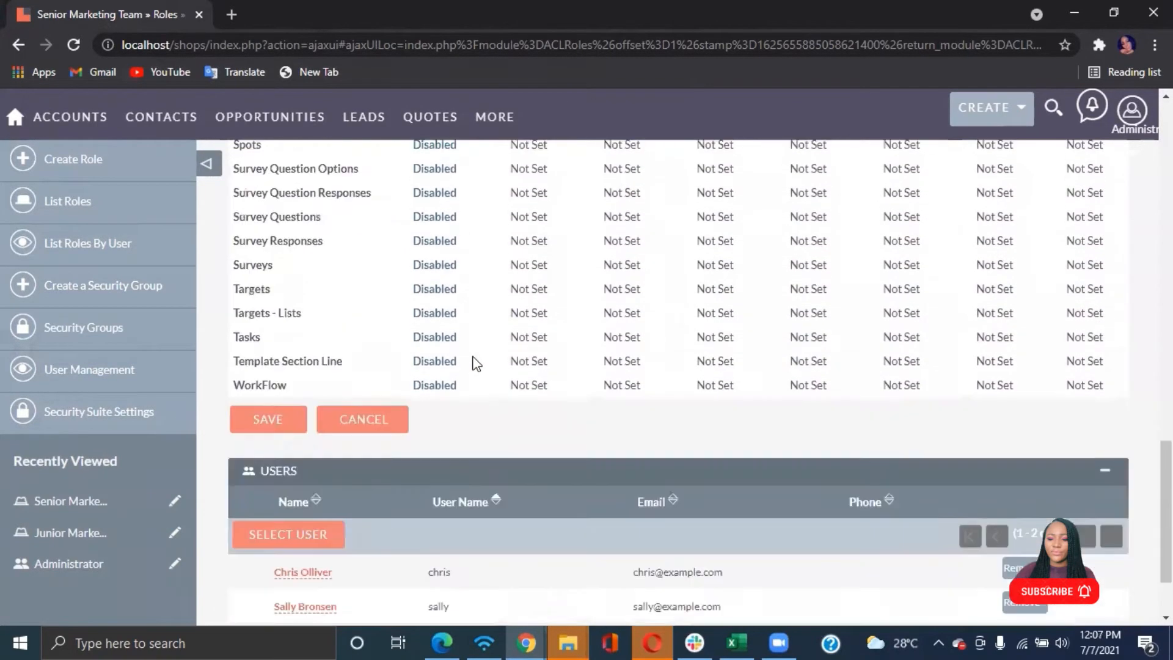
pyautogui.scroll(20, 476, 363)
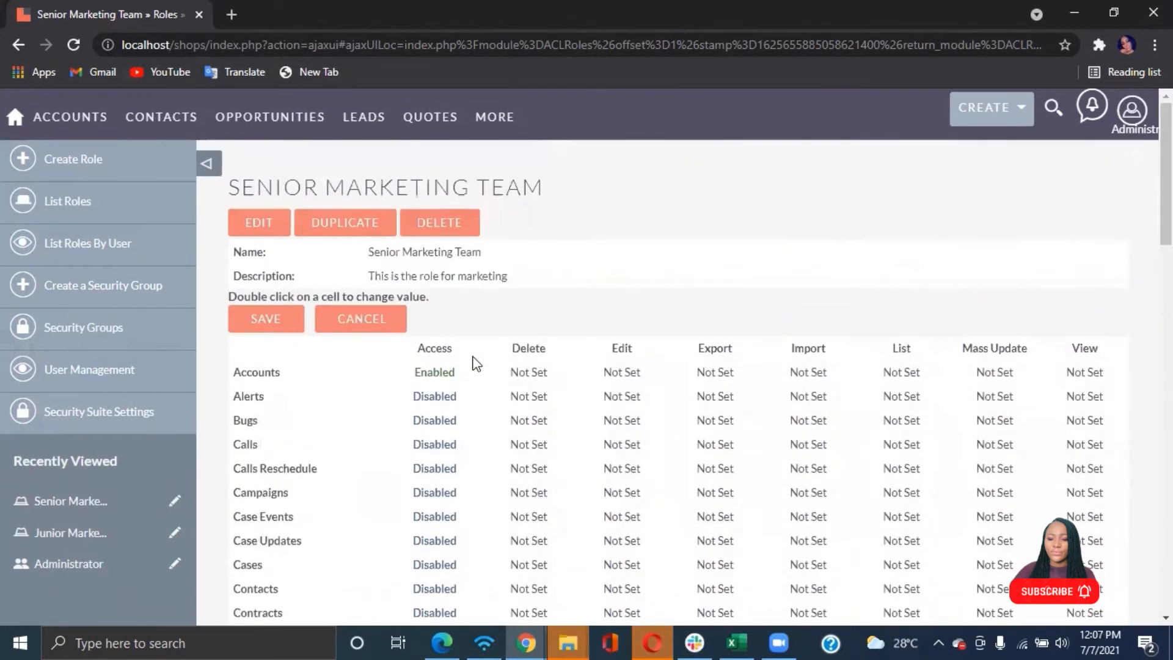
# Open the Junior Marketing Team role and set the Access permission for all modules to Disabled
pyautogui.click(115, 210)
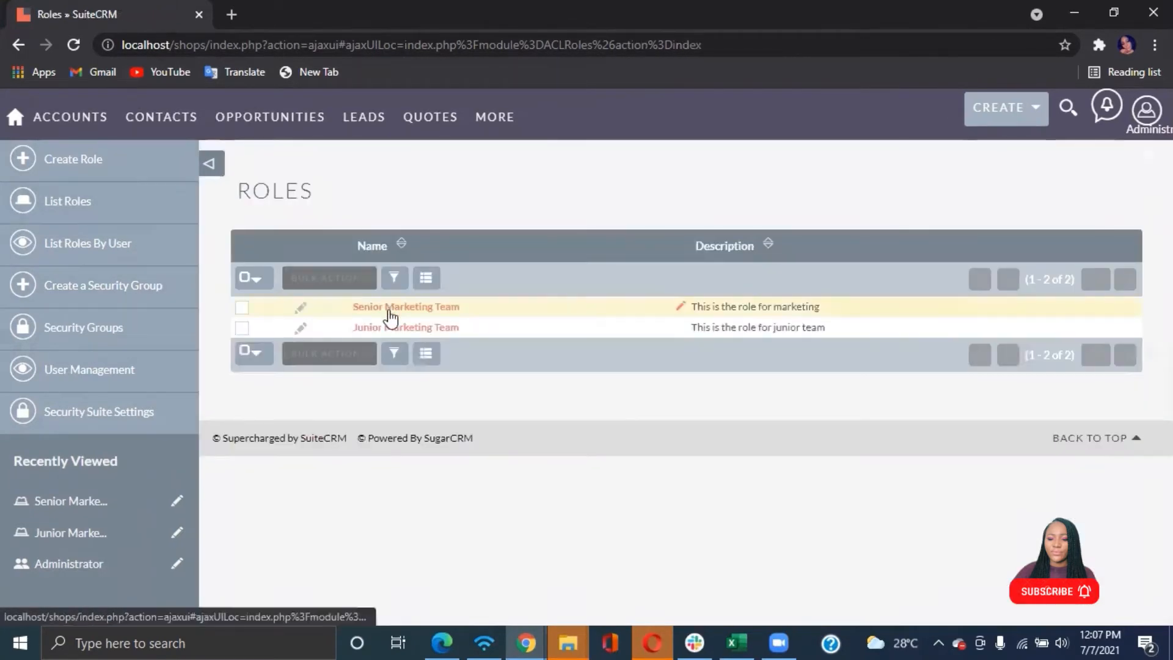
pyautogui.click(383, 329)
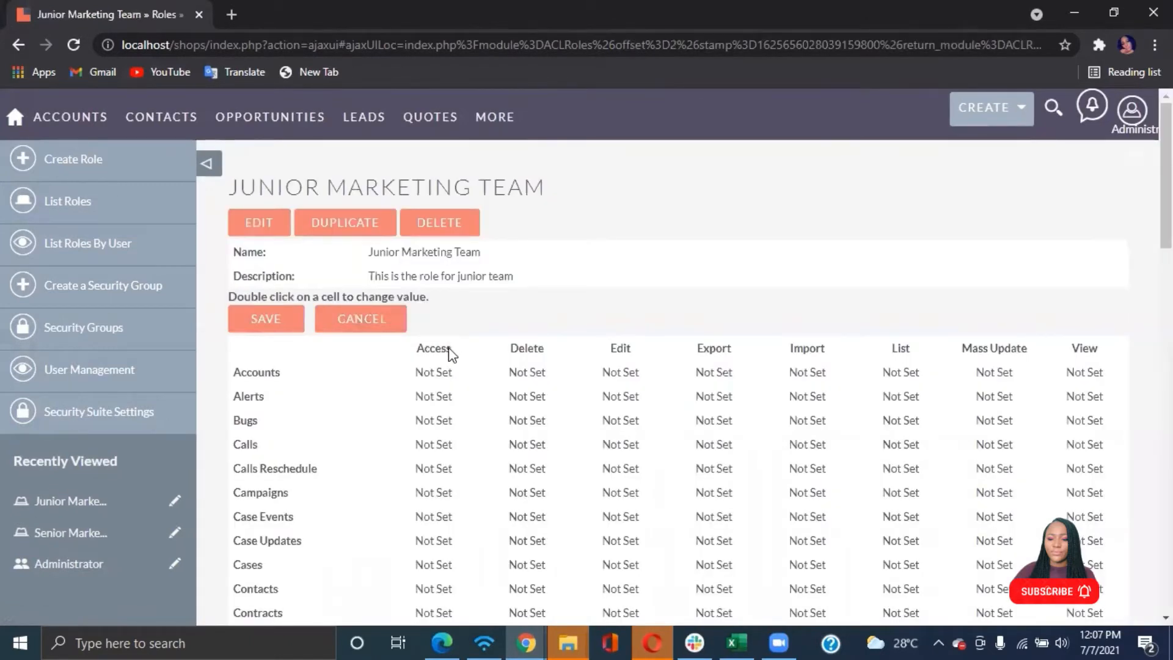
pyautogui.doubleClick(449, 348)
pyautogui.click(448, 348)
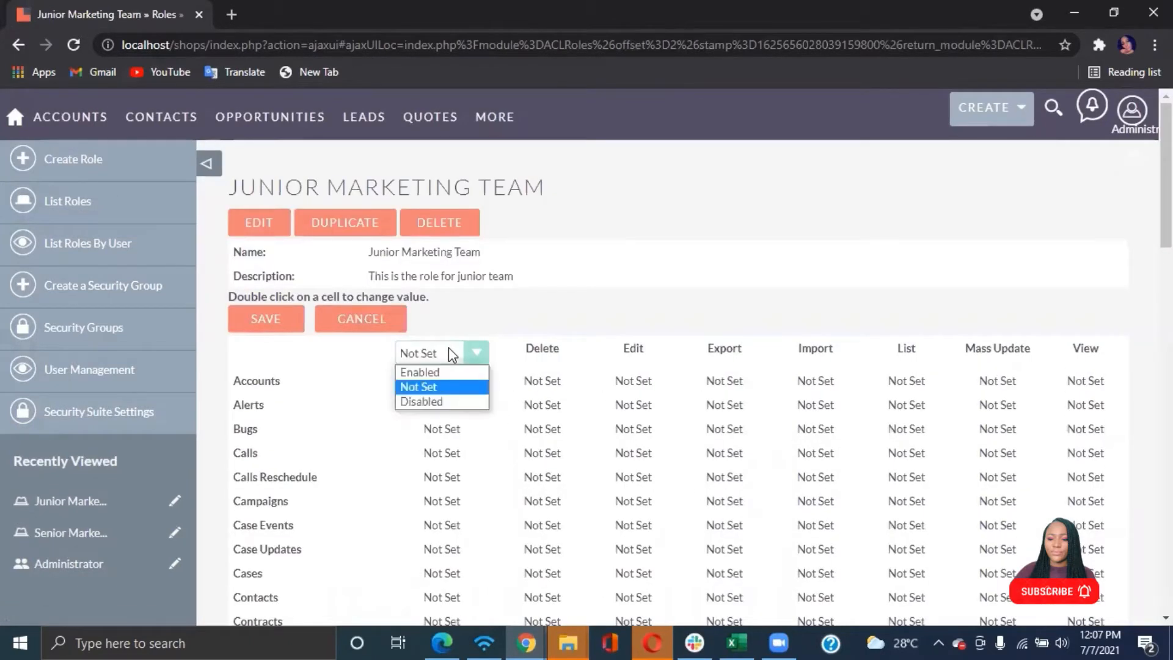
pyautogui.click(426, 402)
pyautogui.click(455, 383)
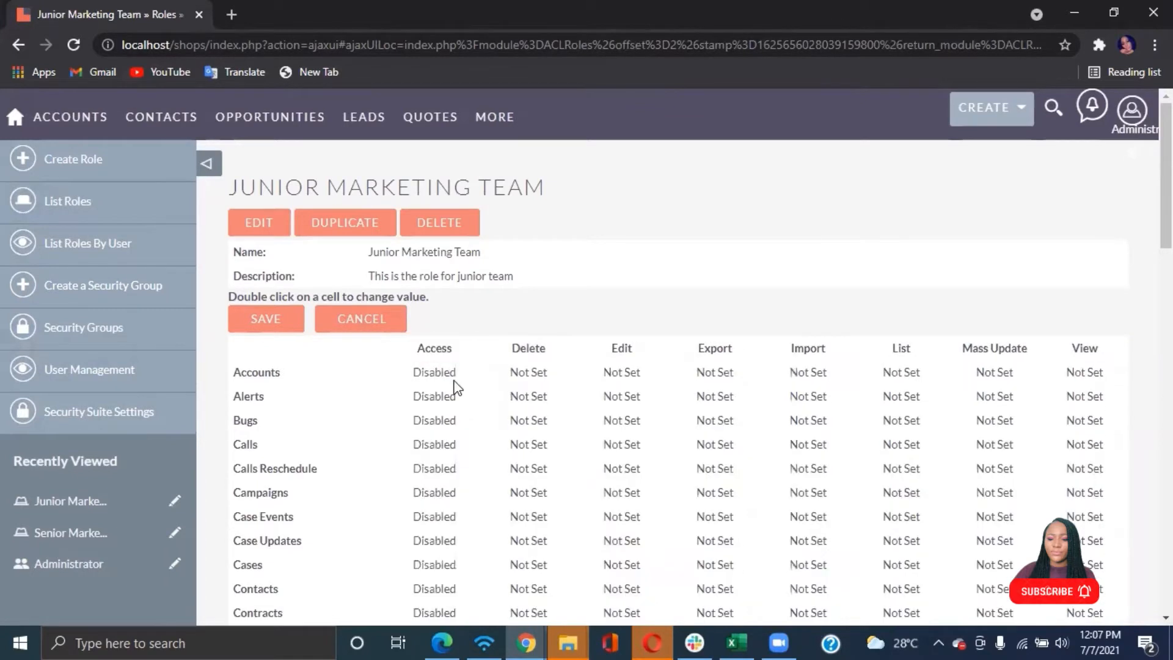
# Set the Accounts module's Access permission to Enabled for the Junior Marketing Team role
pyautogui.doubleClick(434, 372)
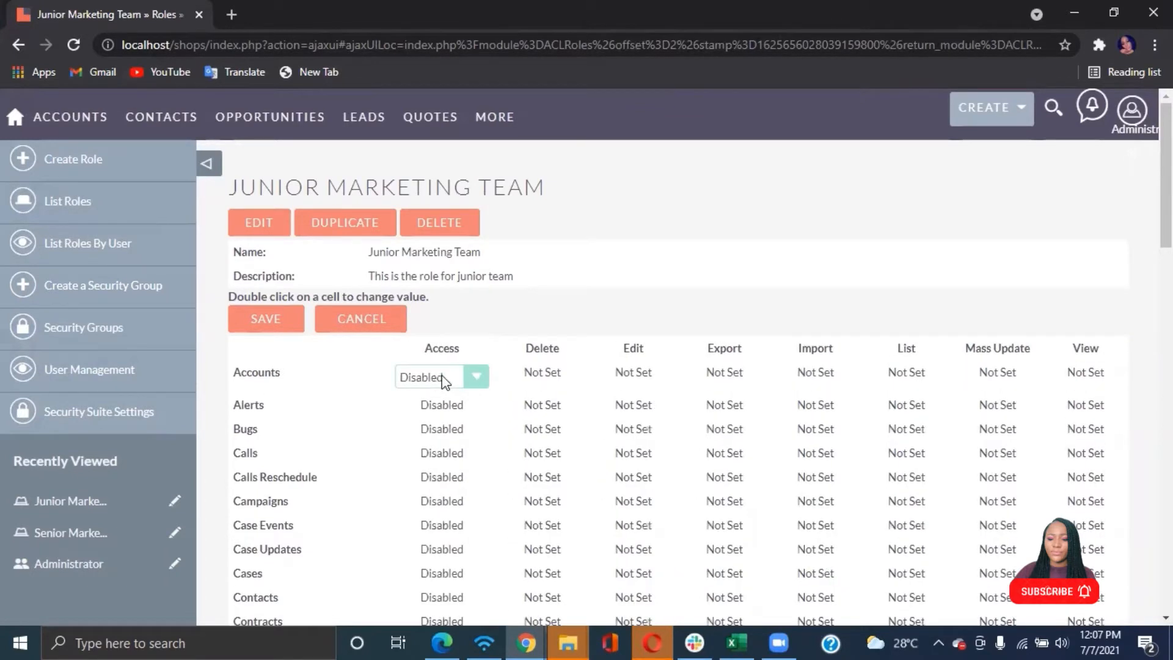
pyautogui.click(432, 377)
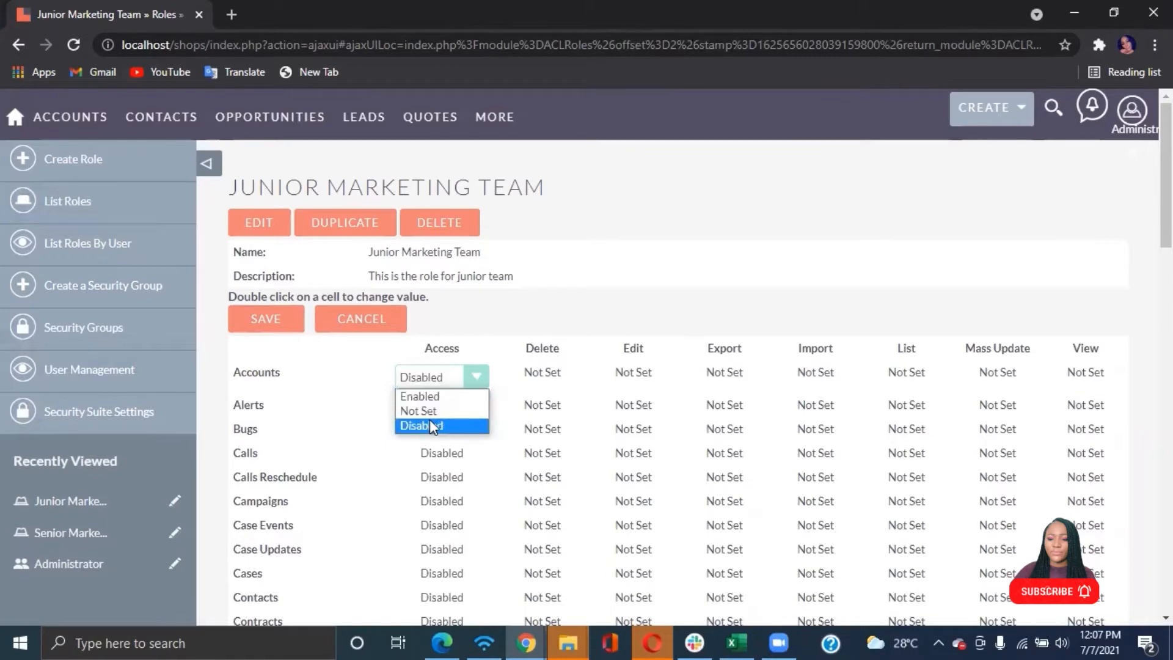
pyautogui.click(428, 398)
# Set the Opportunities module's Access permission to Enabled and save the role's permissions
pyautogui.scroll(-7, 429, 403)
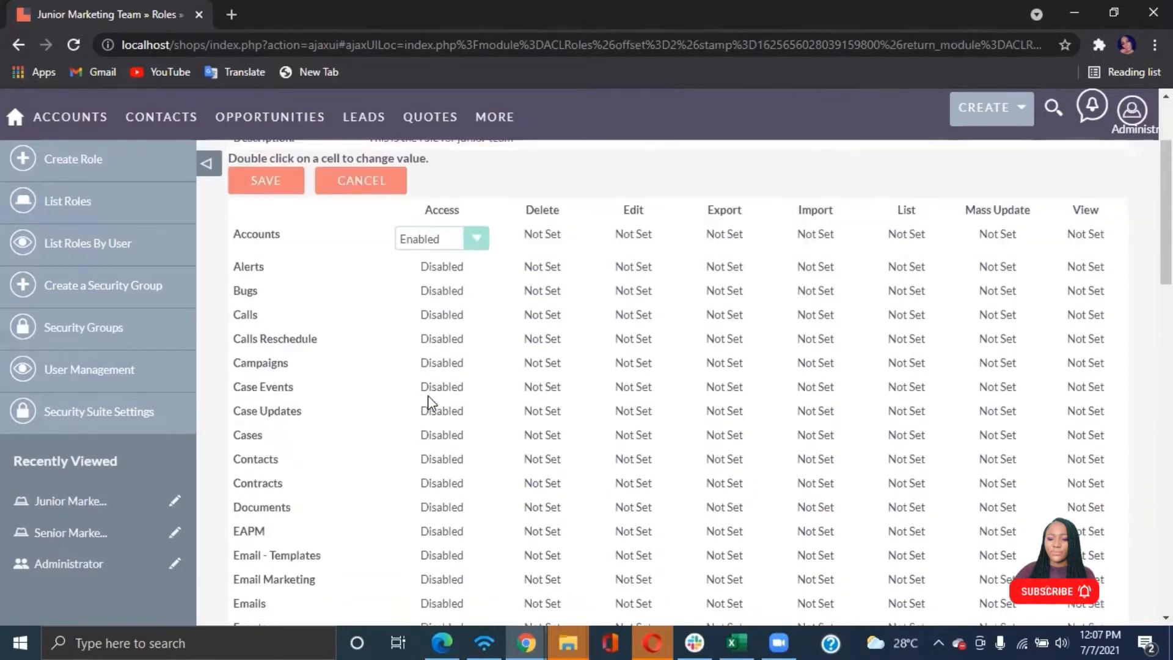
pyautogui.scroll(-7, 427, 394)
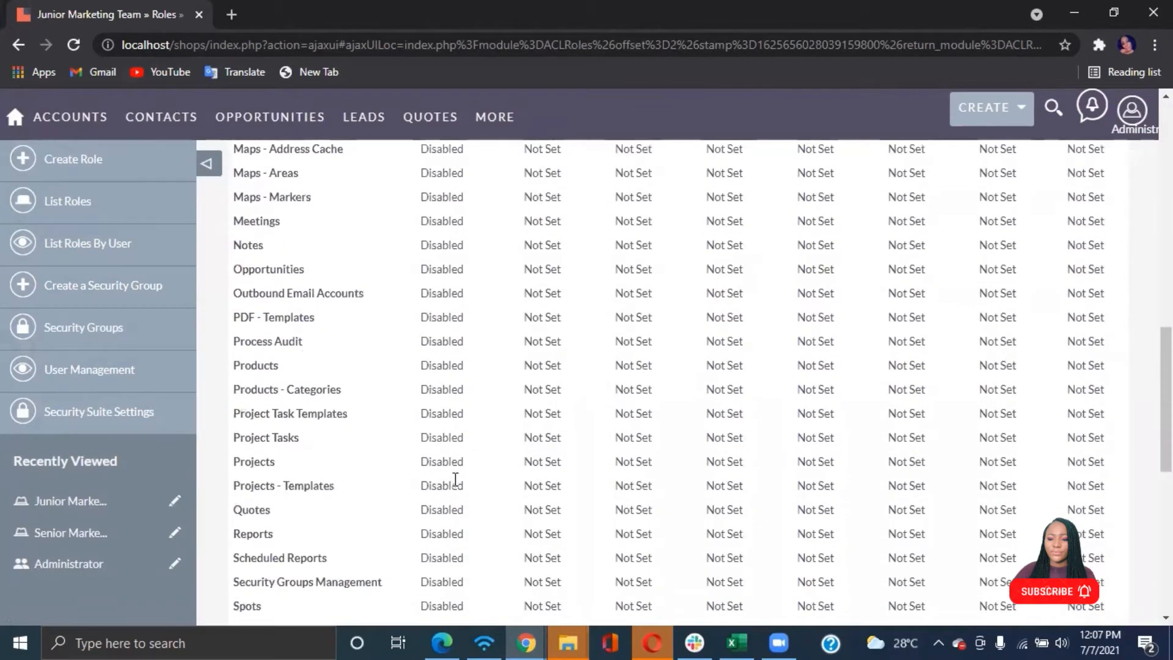
pyautogui.scroll(-8, 468, 457)
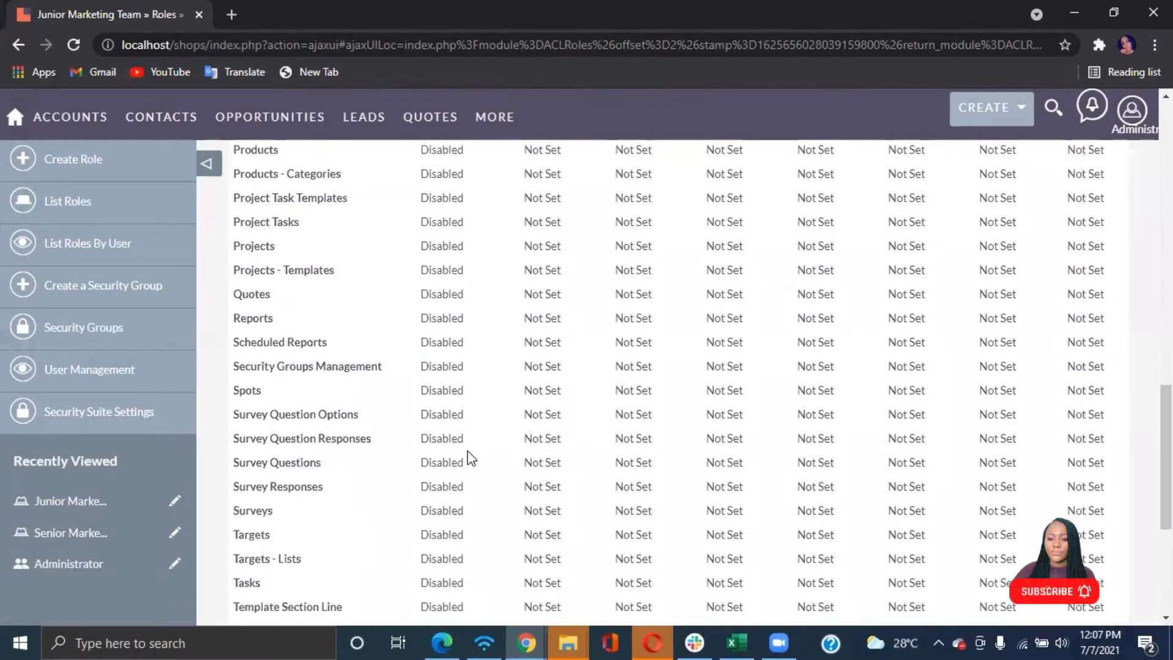
pyautogui.scroll(8, 467, 449)
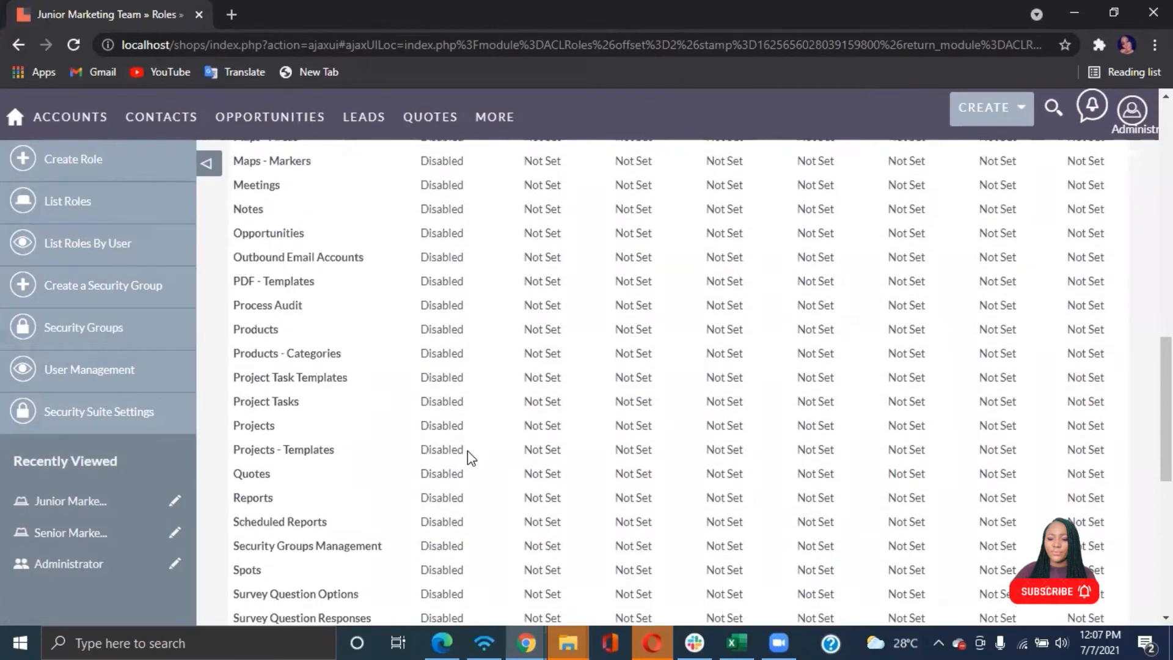
pyautogui.doubleClick(434, 324)
pyautogui.click(434, 330)
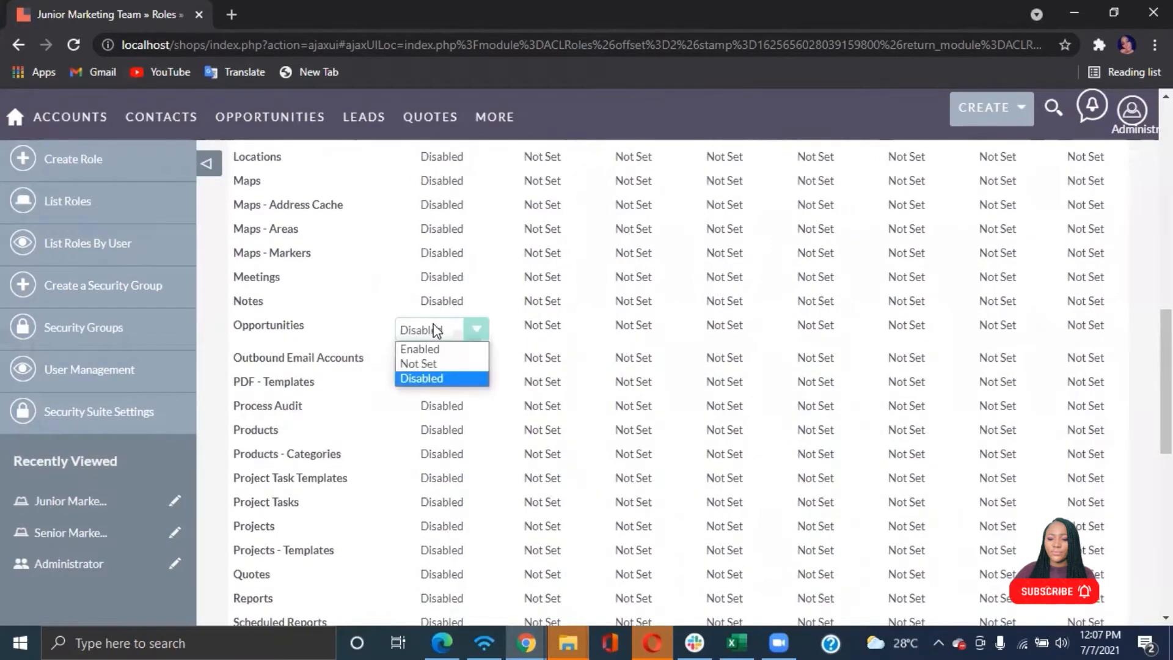
pyautogui.click(420, 347)
pyautogui.scroll(10, 419, 346)
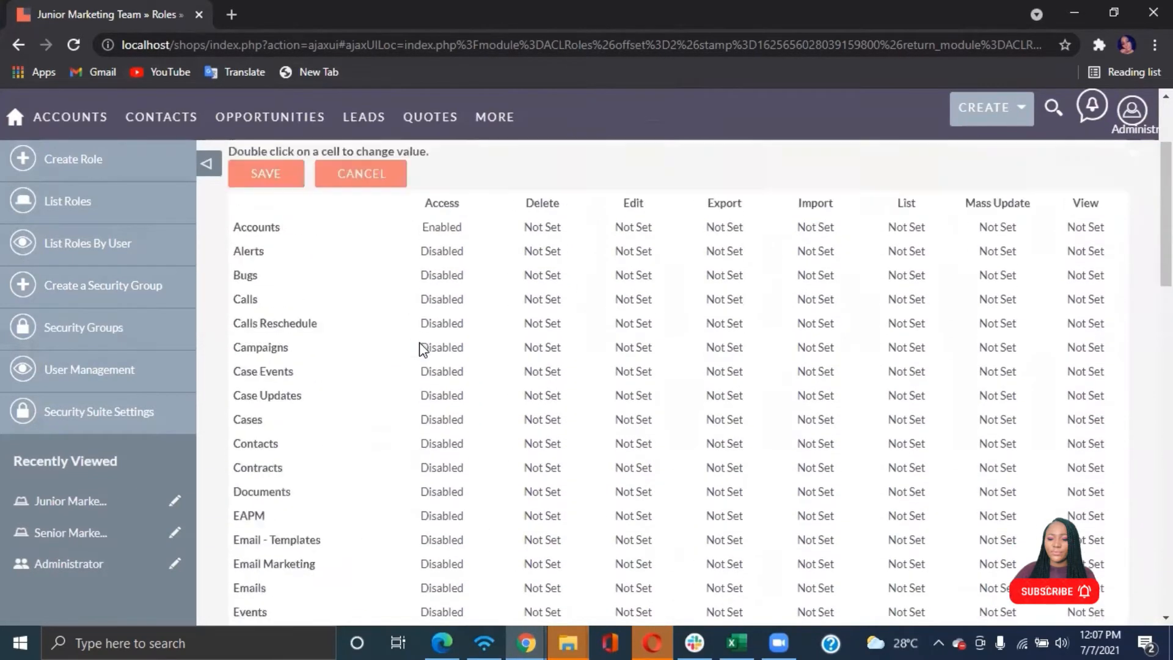
pyautogui.click(267, 319)
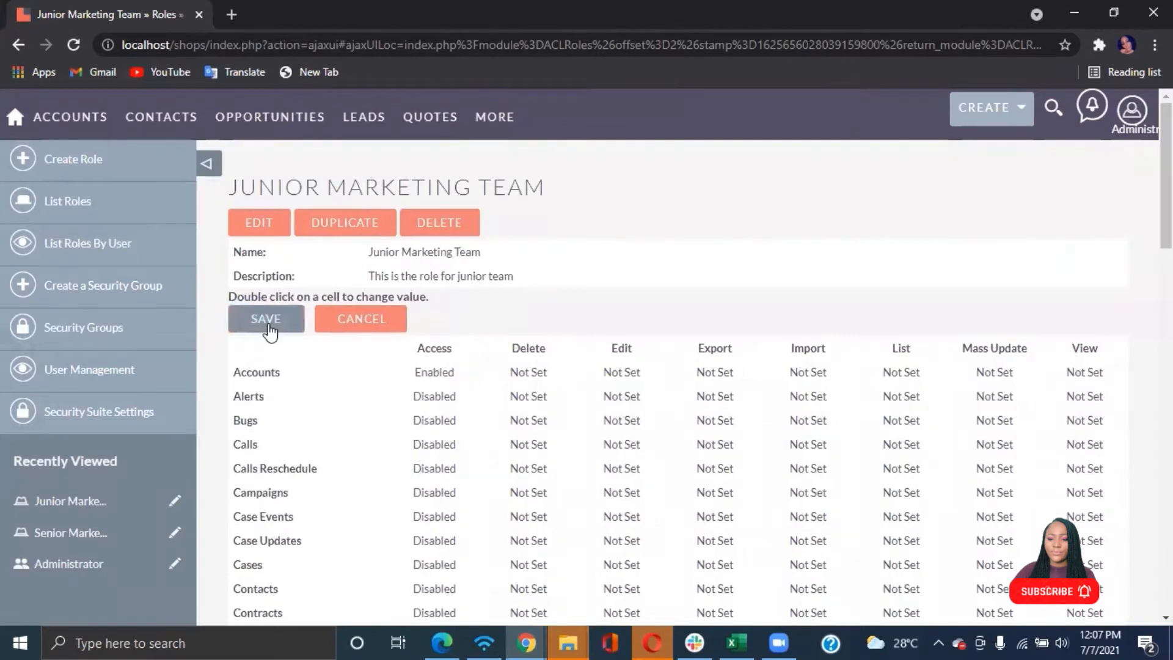
# Assign the Sales Manager East and Sales Manager West users to the Junior Marketing Team role
pyautogui.scroll(-15, 385, 496)
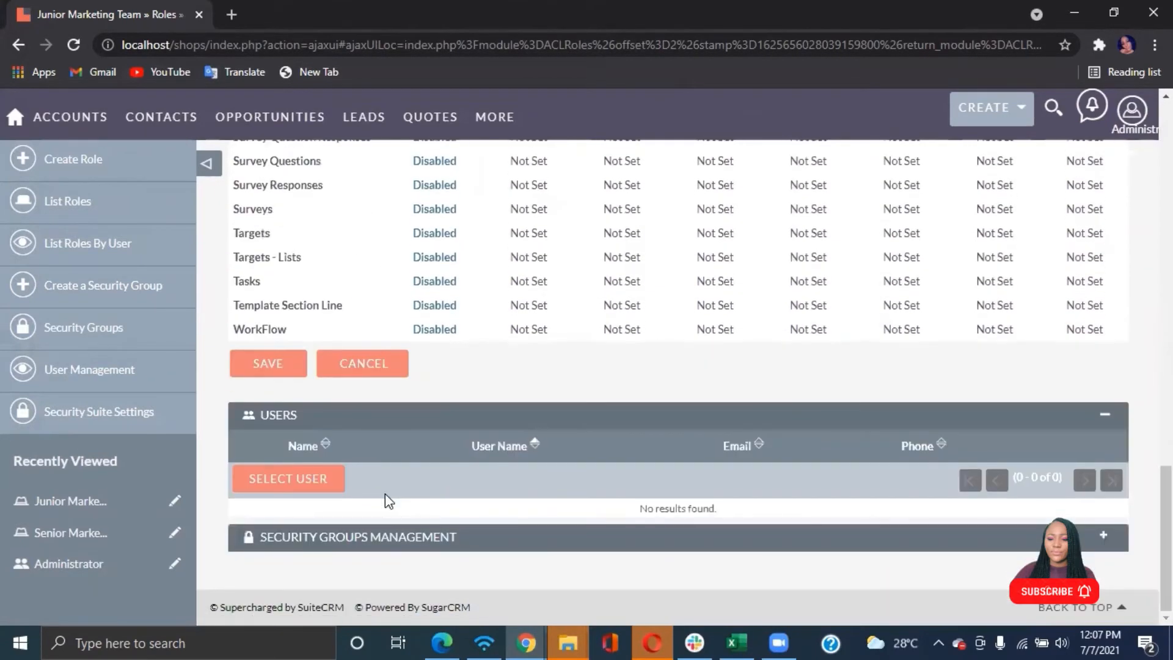
pyautogui.click(292, 479)
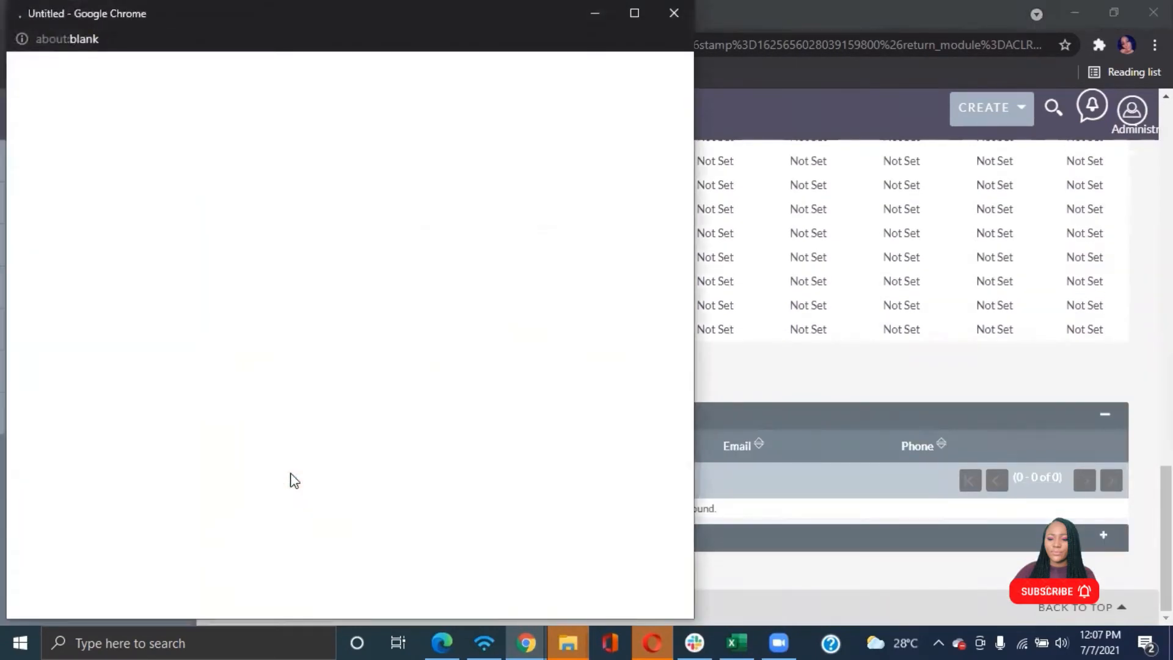
pyautogui.scroll(-8, 265, 371)
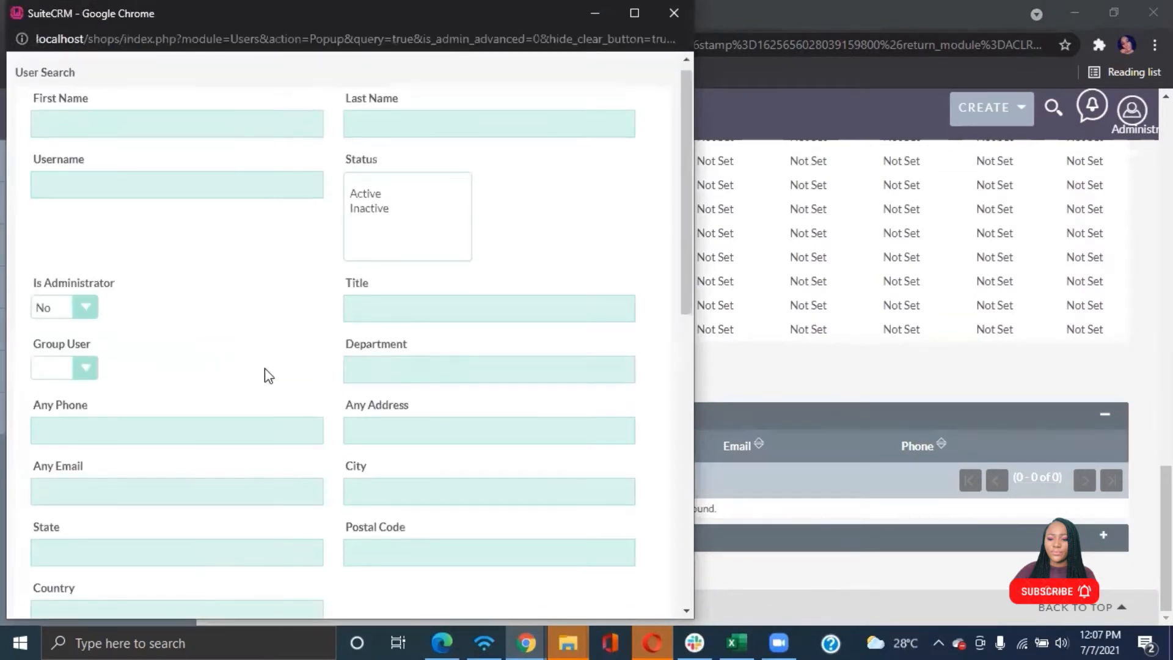
pyautogui.scroll(-3, 268, 374)
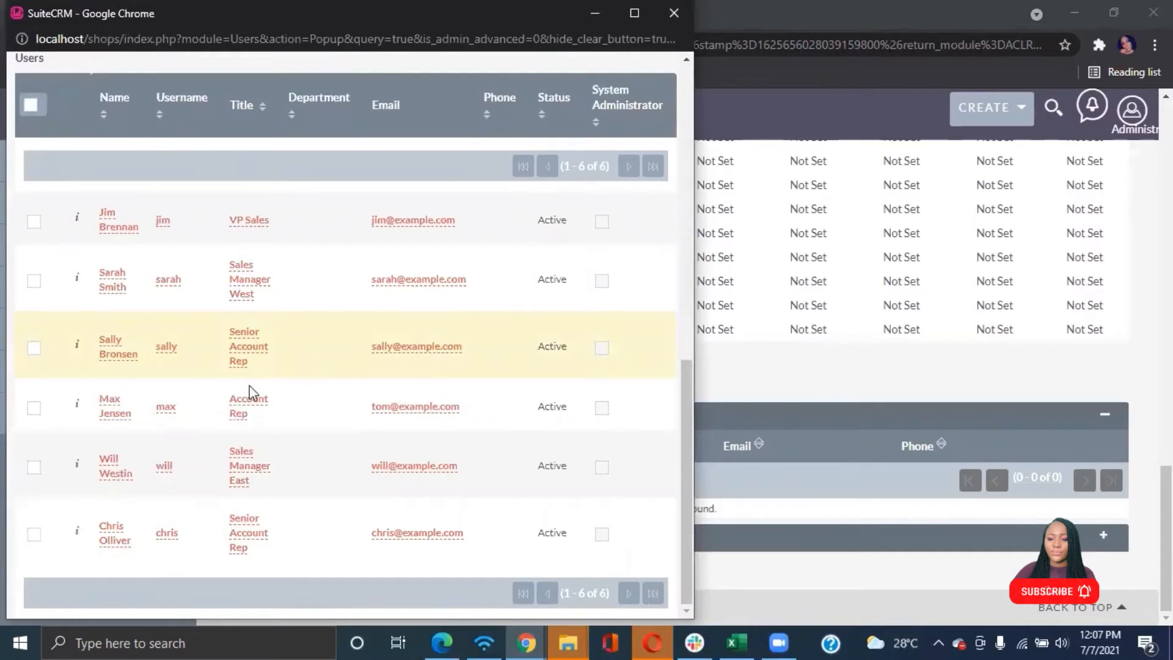
pyautogui.click(33, 469)
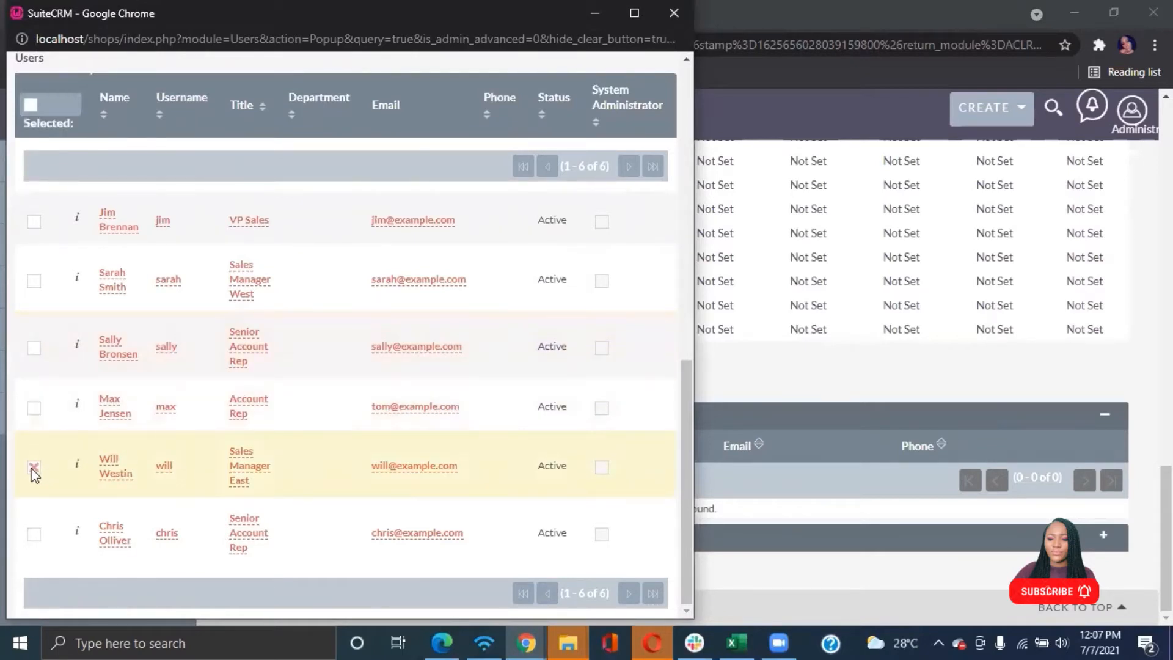
pyautogui.click(34, 284)
pyautogui.scroll(8, 452, 198)
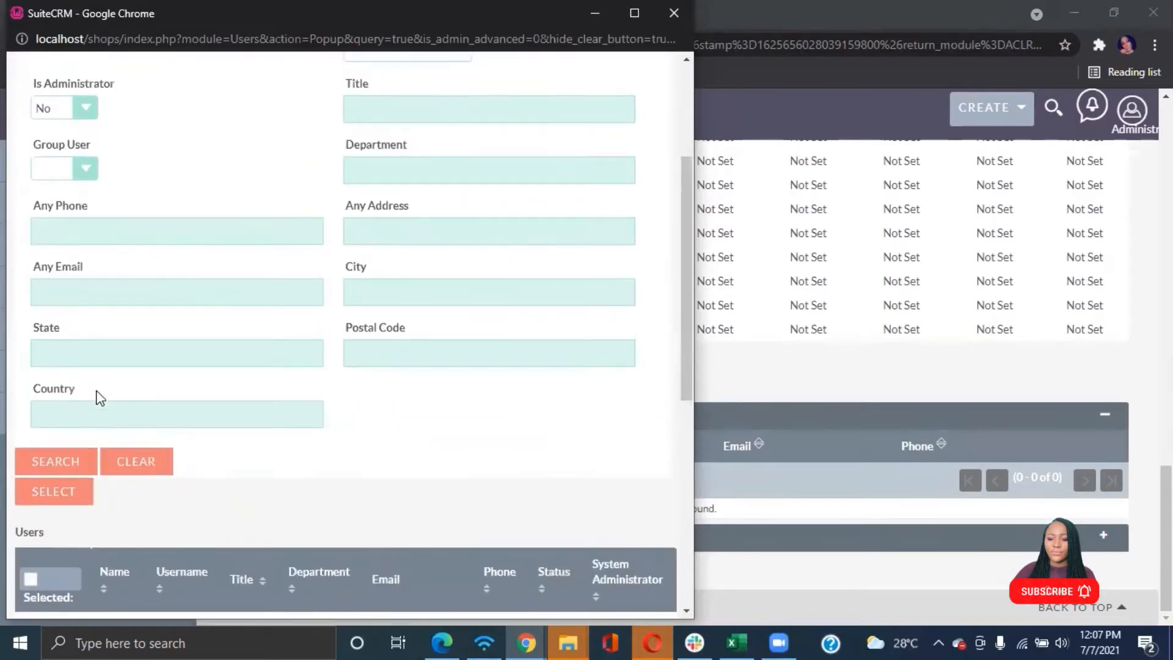
pyautogui.click(59, 488)
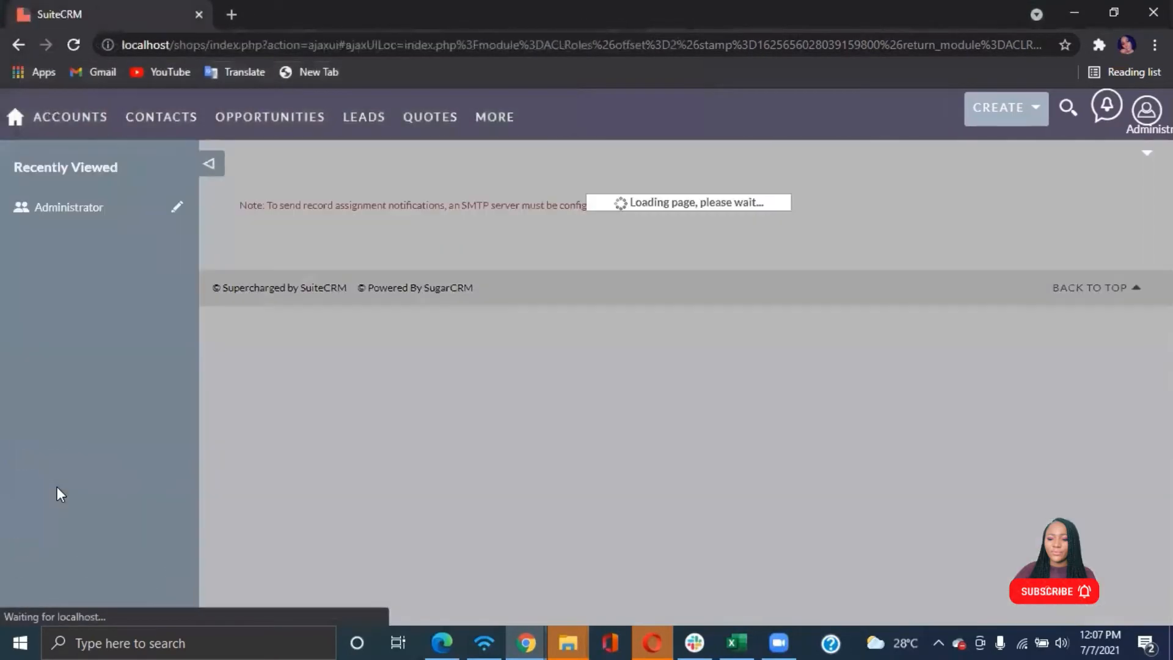
# Open the User Management list of users
pyautogui.scroll(-9, 57, 486)
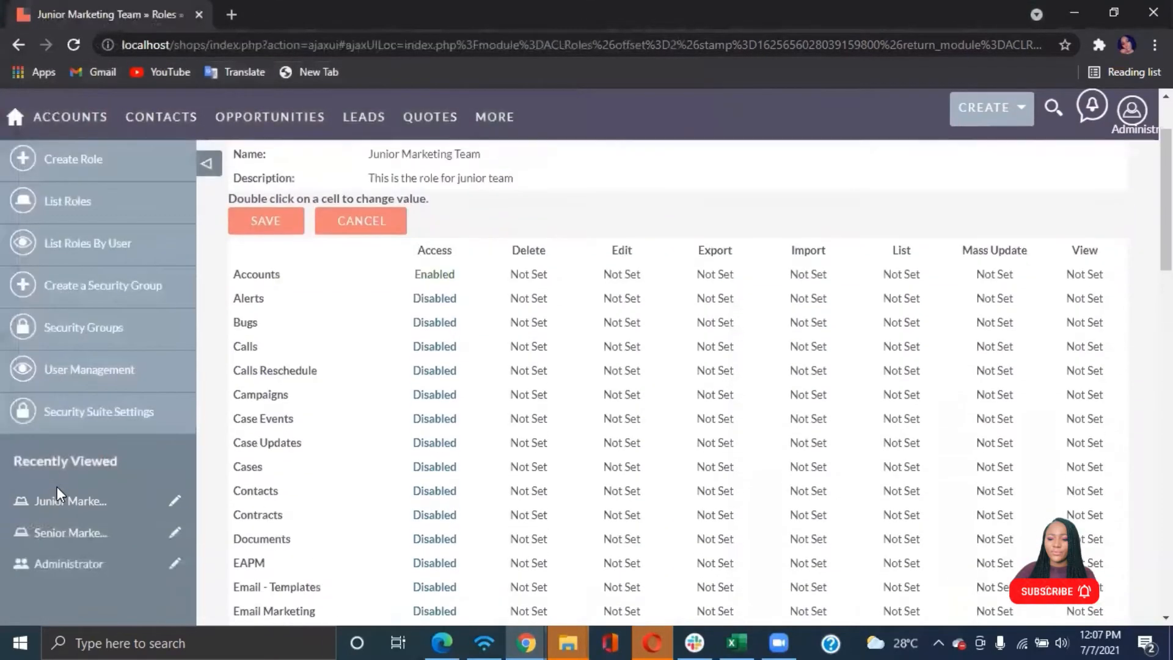
pyautogui.scroll(-8, 57, 487)
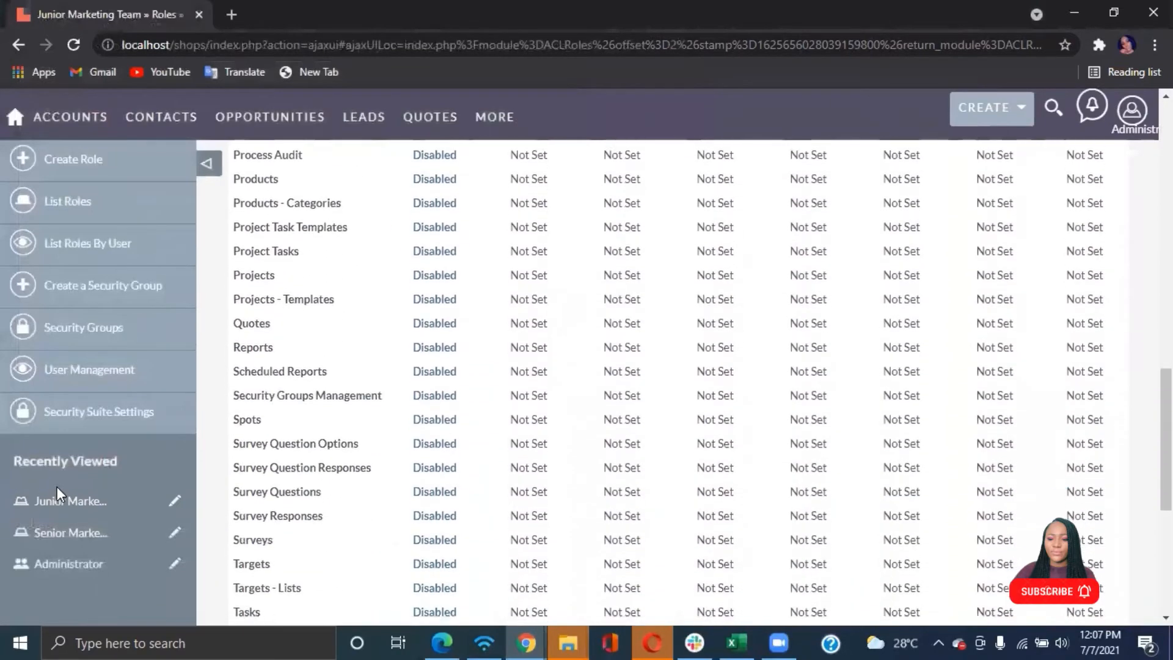
pyautogui.scroll(17, 57, 486)
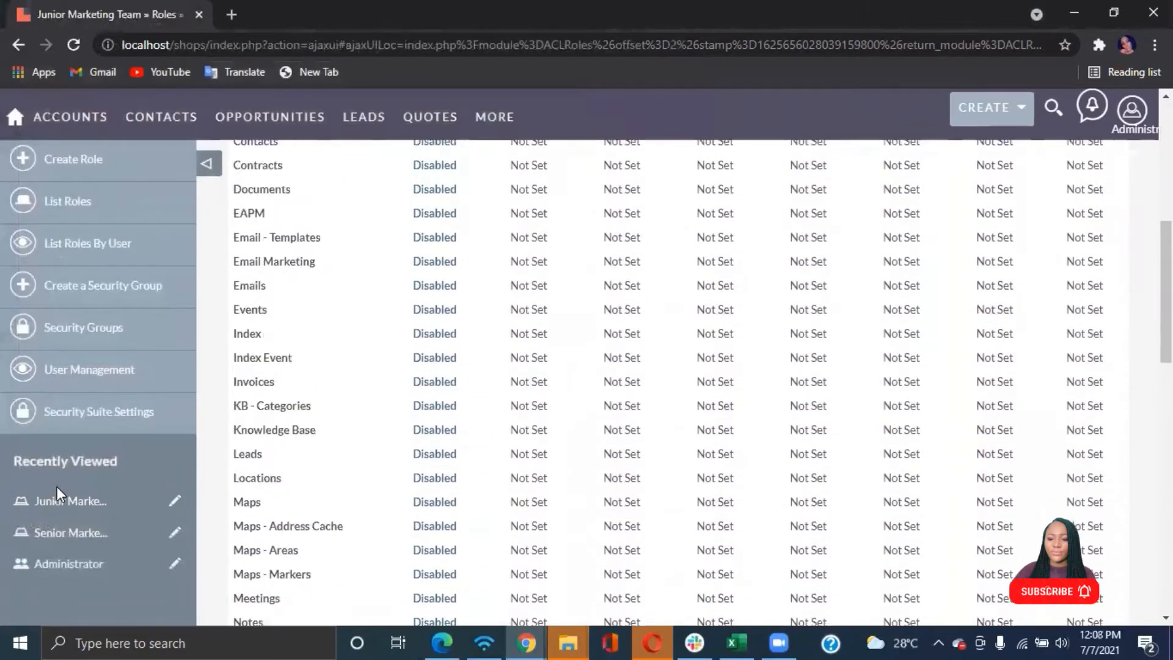
pyautogui.click(92, 380)
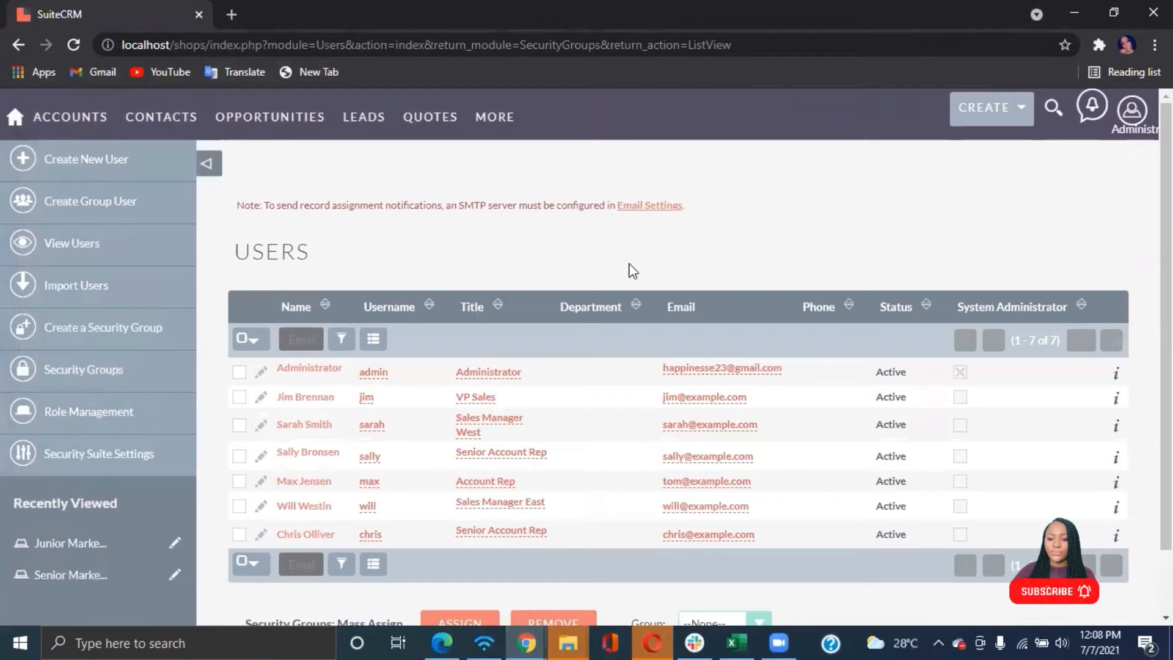
pyautogui.scroll(-1, 479, 414)
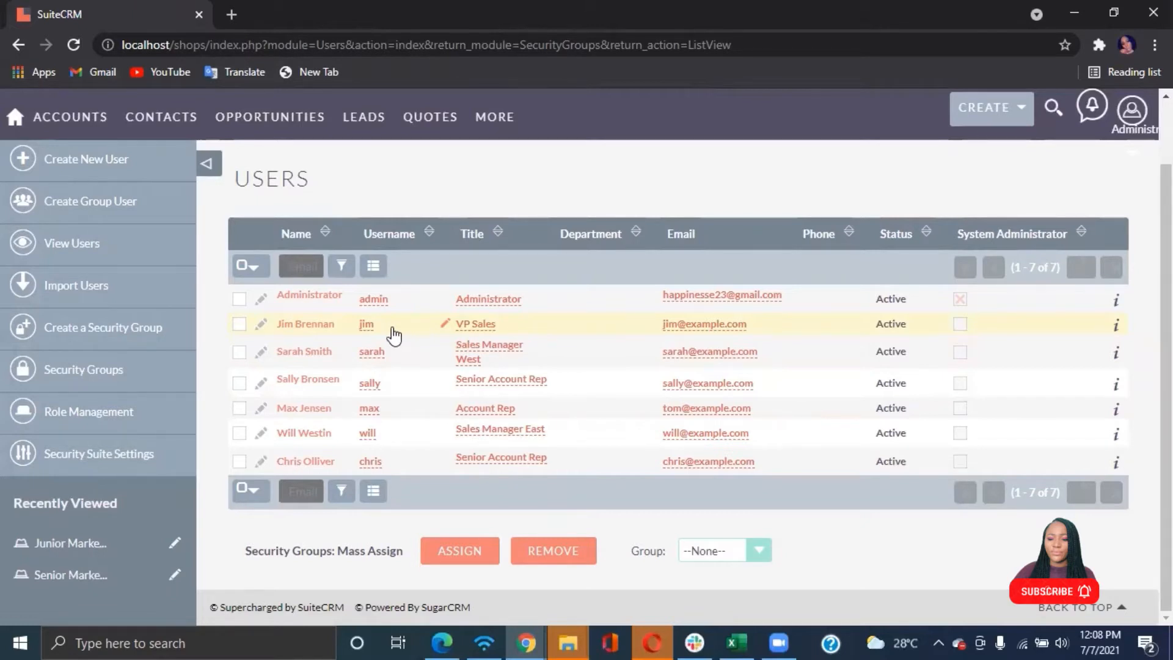
# Open the edit pages of the two Senior Account Rep users and the two Sales Manager users in new tabs
pyautogui.rightClick(262, 461)
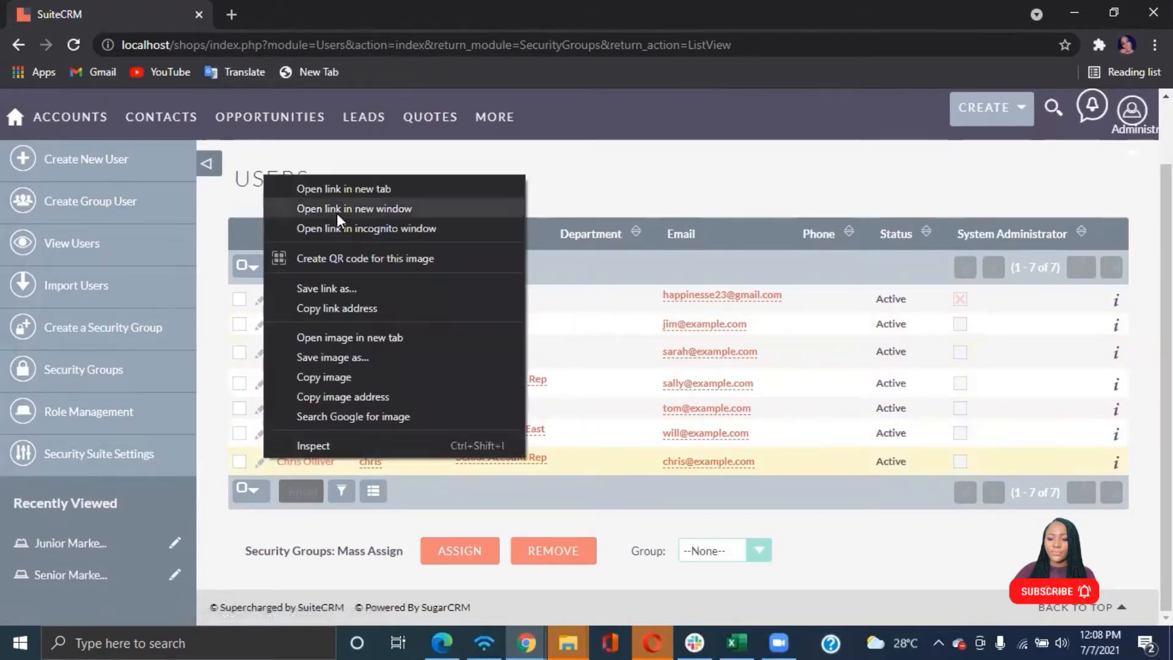
pyautogui.click(336, 186)
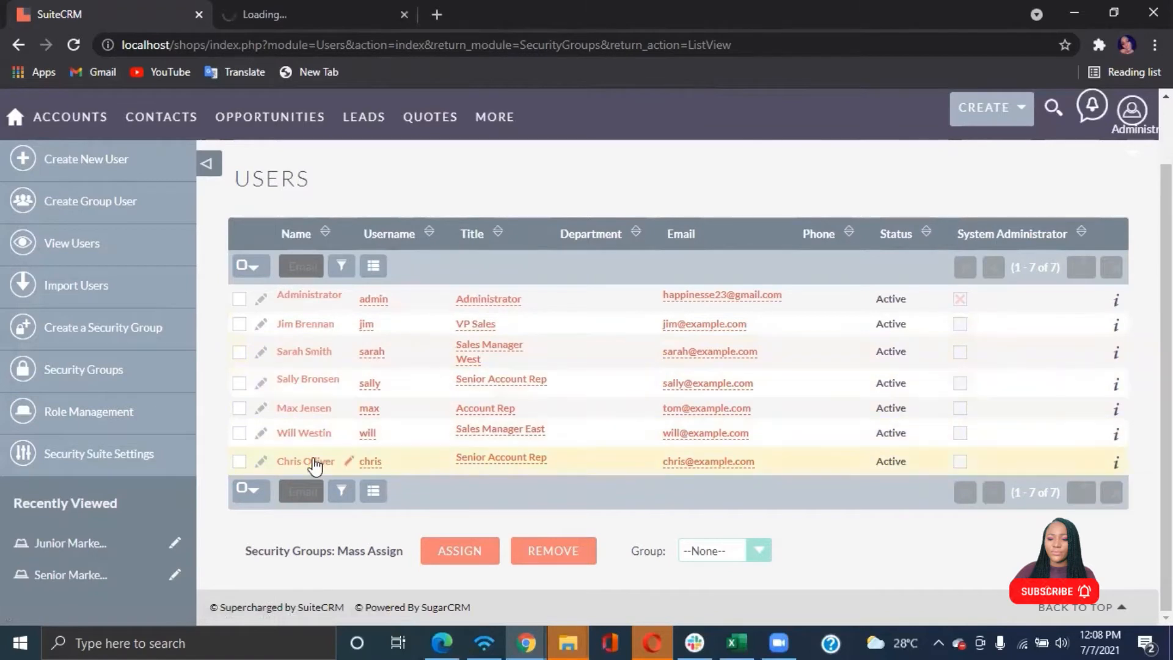
pyautogui.rightClick(262, 433)
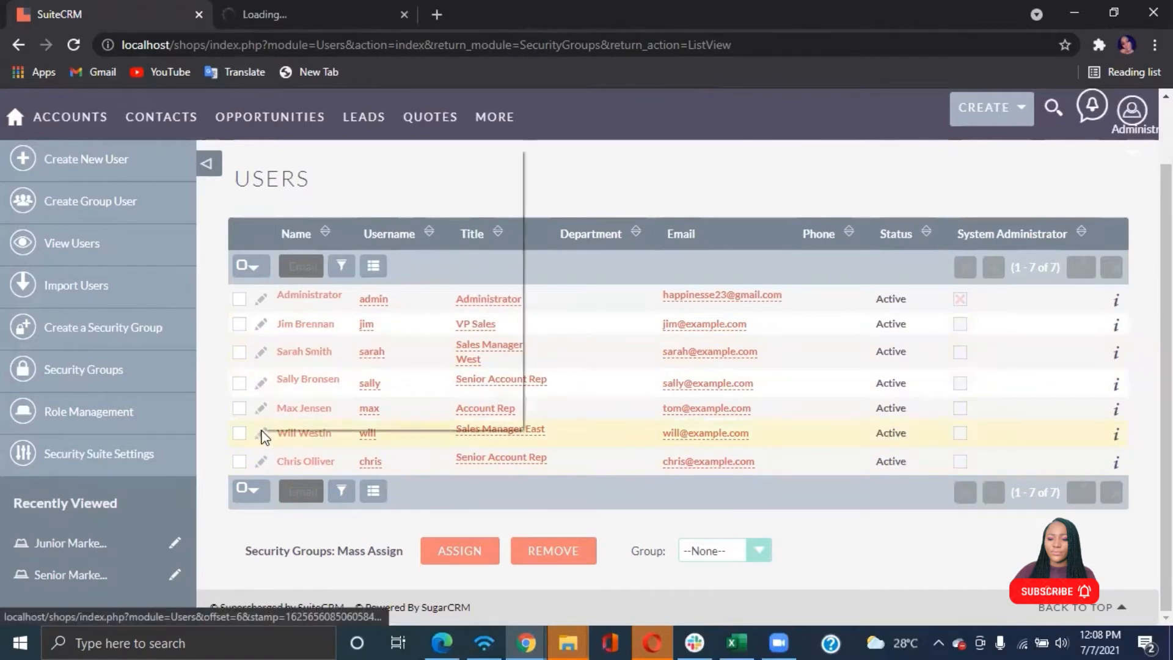
pyautogui.click(367, 160)
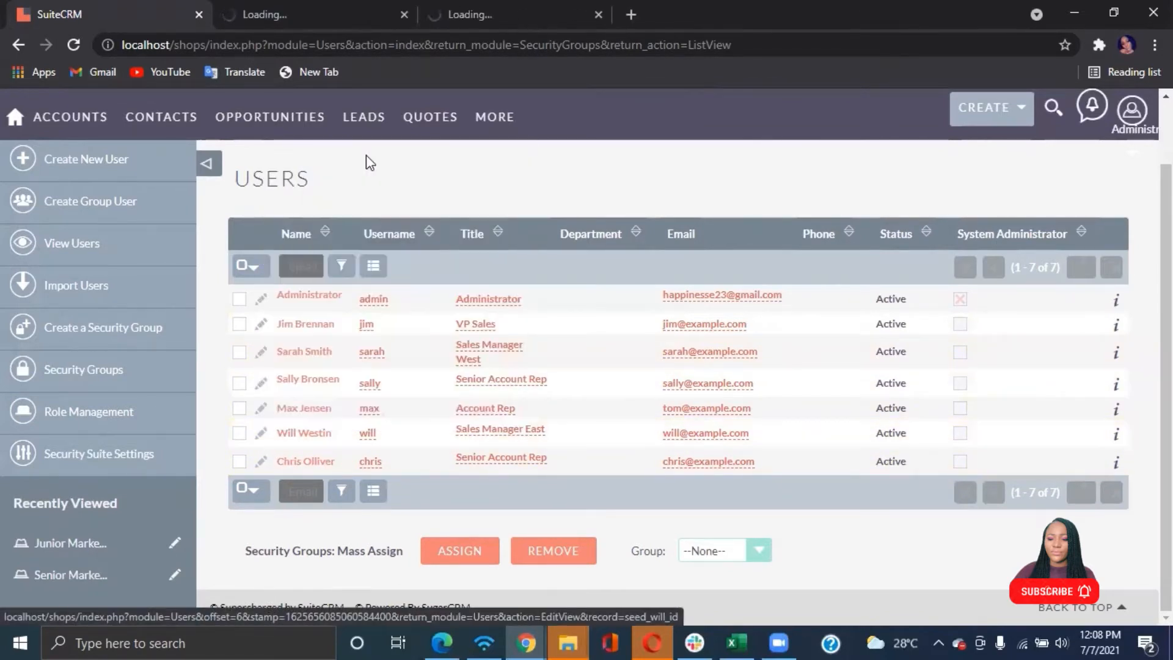
pyautogui.rightClick(260, 384)
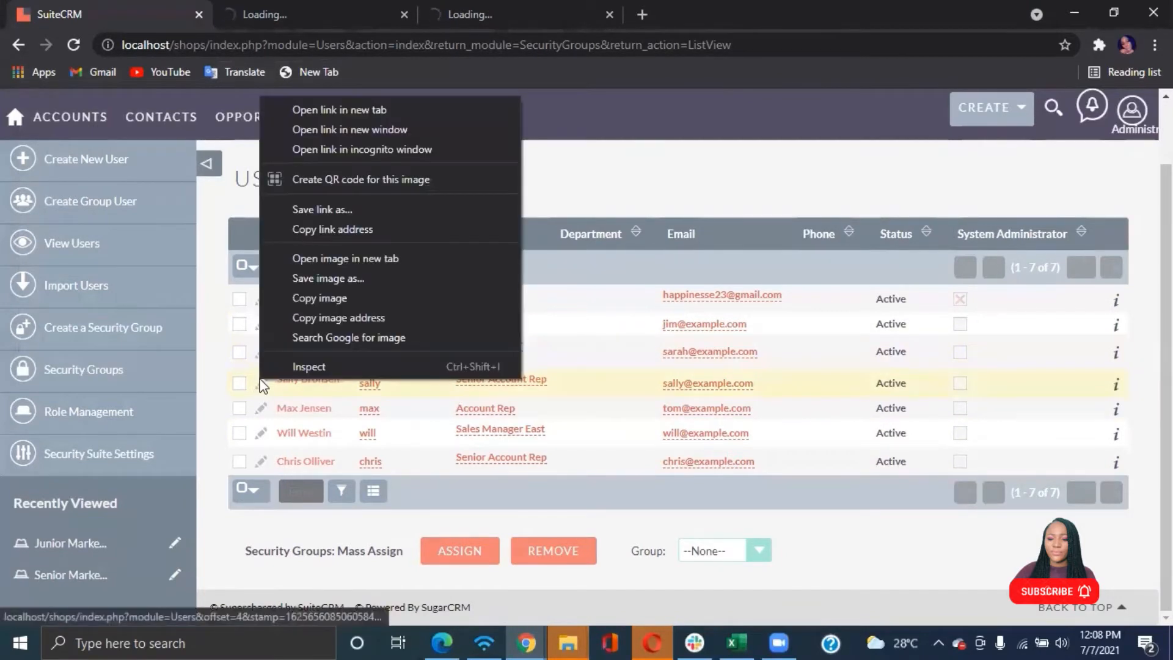
pyautogui.click(340, 110)
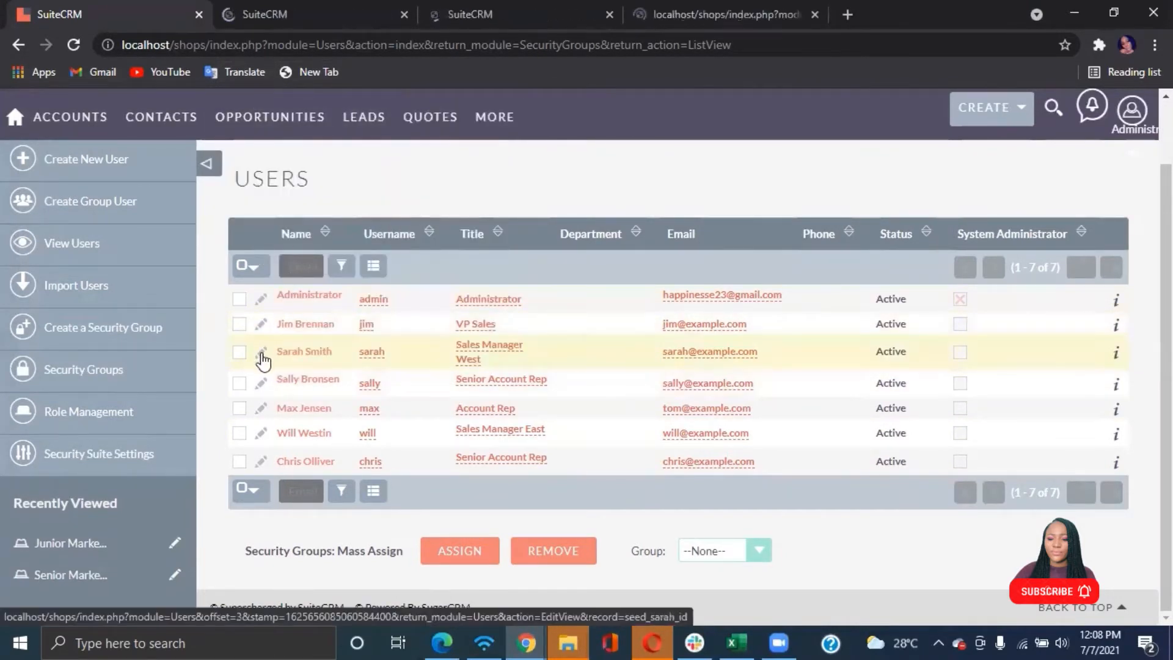
pyautogui.rightClick(262, 353)
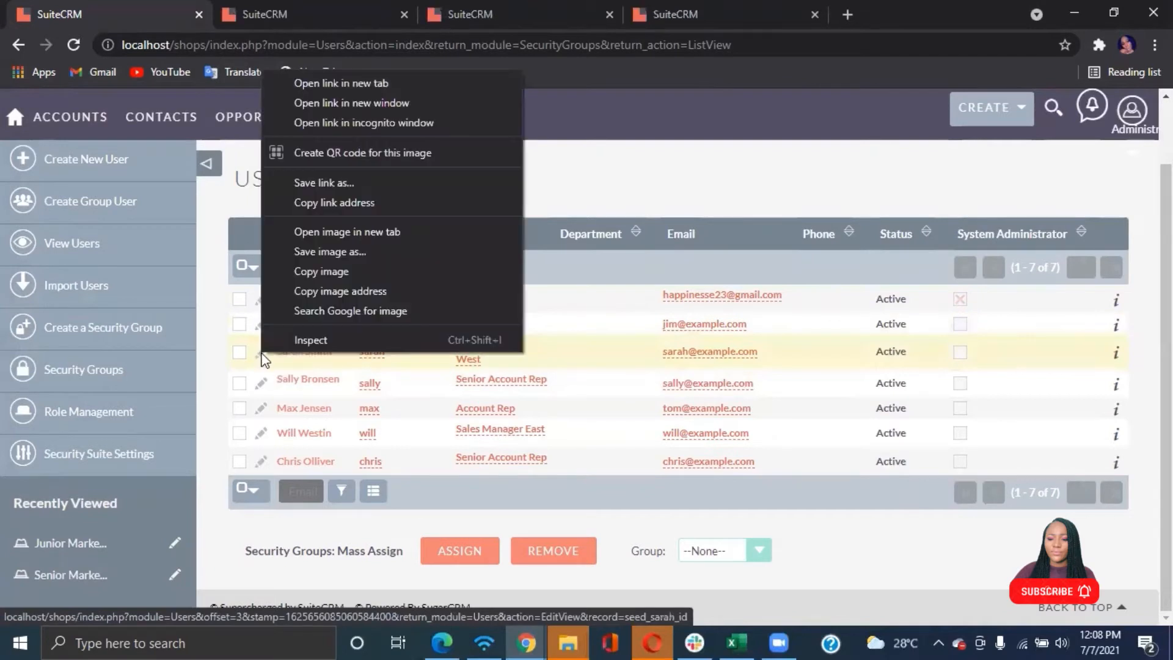
pyautogui.click(335, 82)
# Enter and confirm a new password for the Senior Account Rep user in the first edit tab and save
pyautogui.click(280, 11)
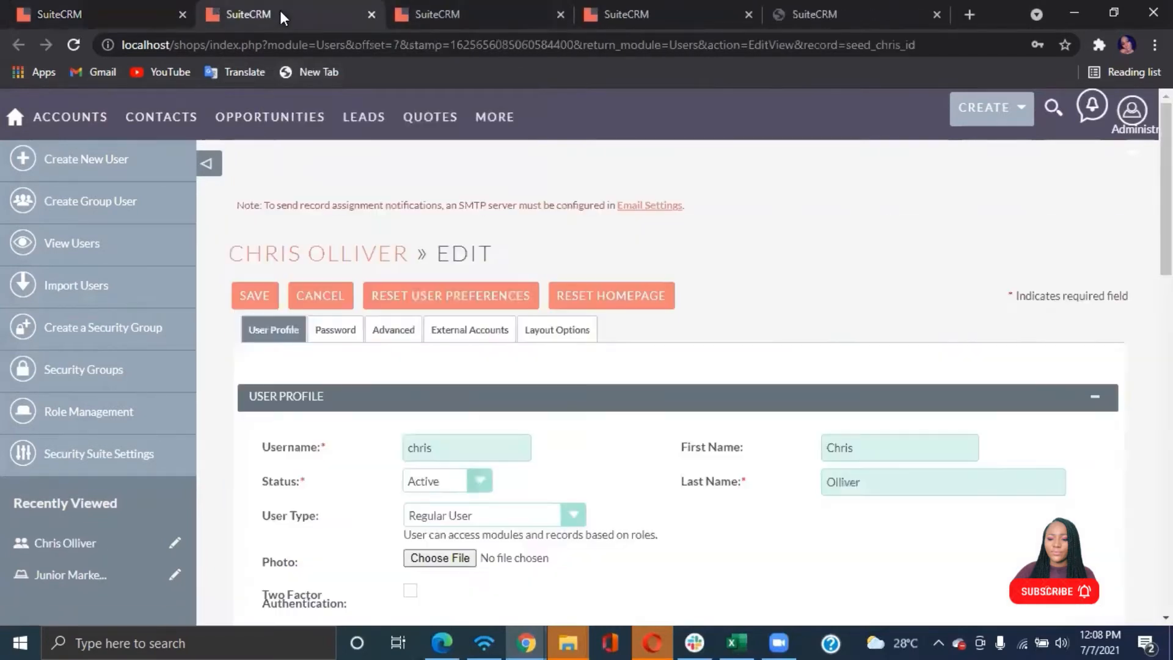
pyautogui.click(335, 333)
pyautogui.click(412, 428)
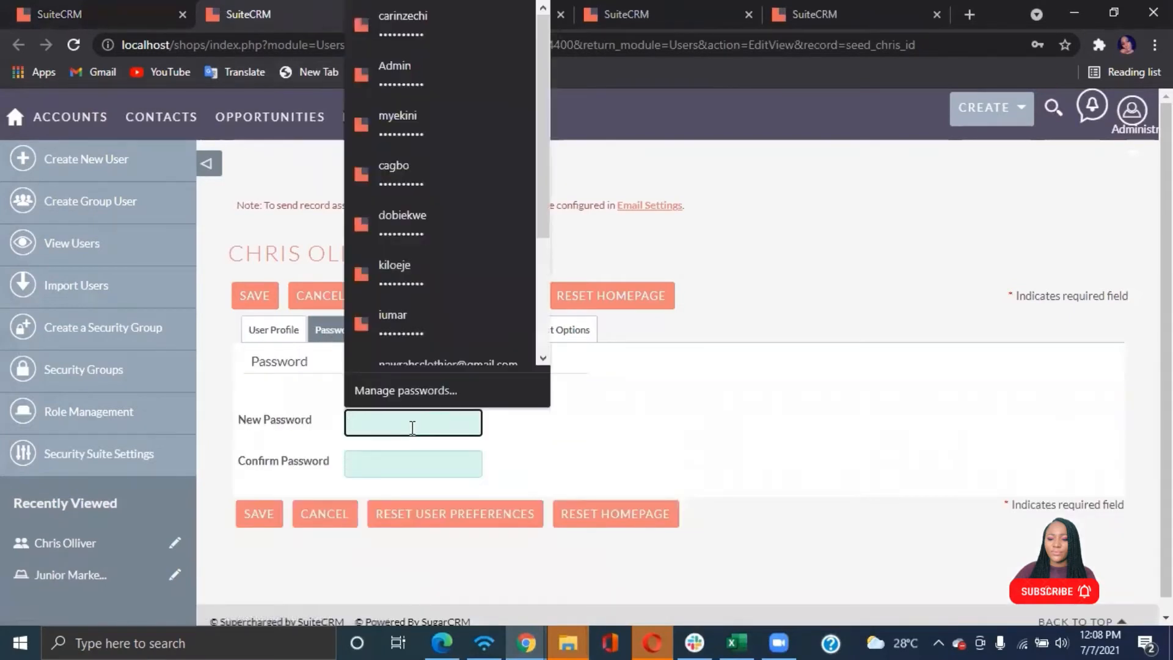
pyautogui.write('•••••')
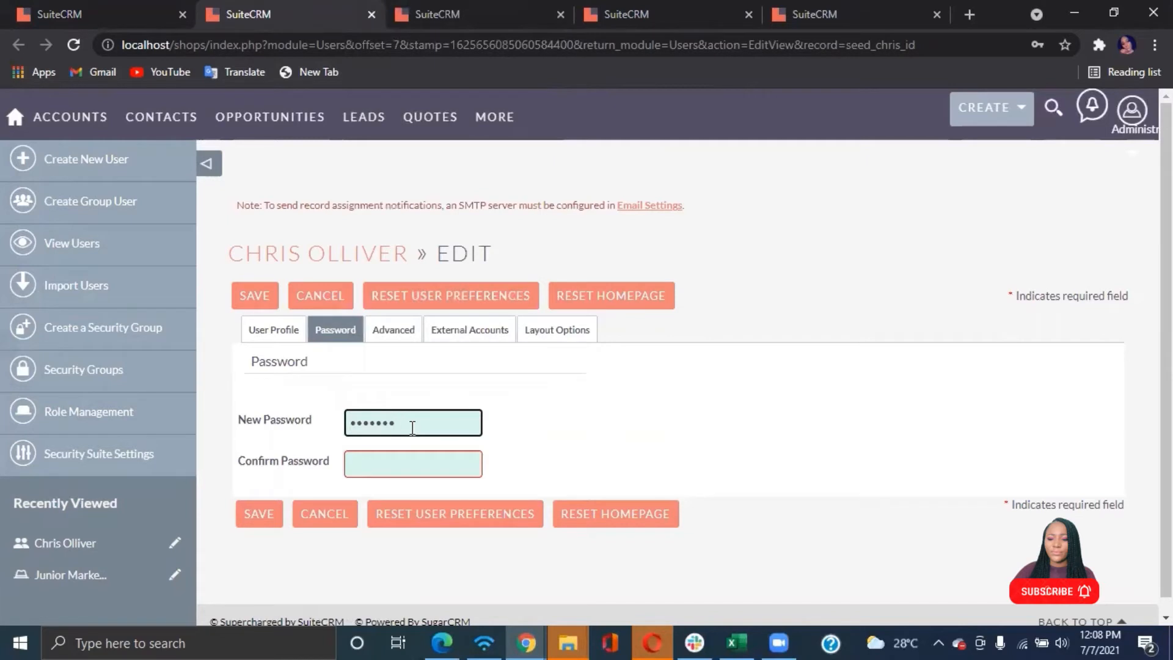
pyautogui.click(412, 464)
pyautogui.write('••')
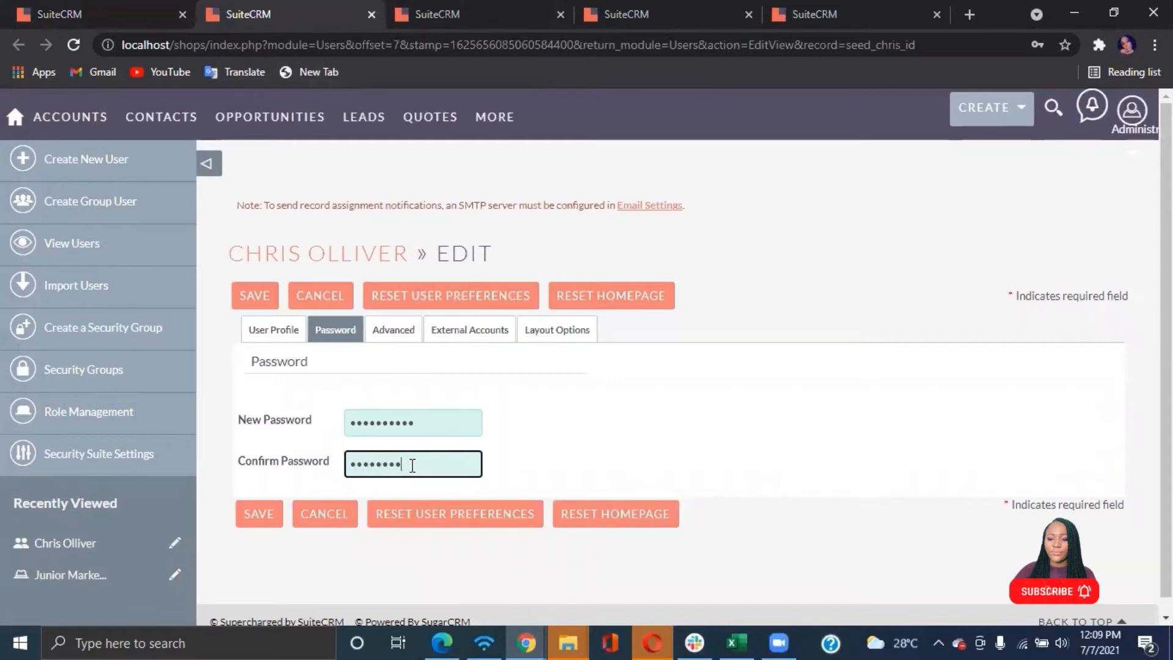
pyautogui.click(252, 297)
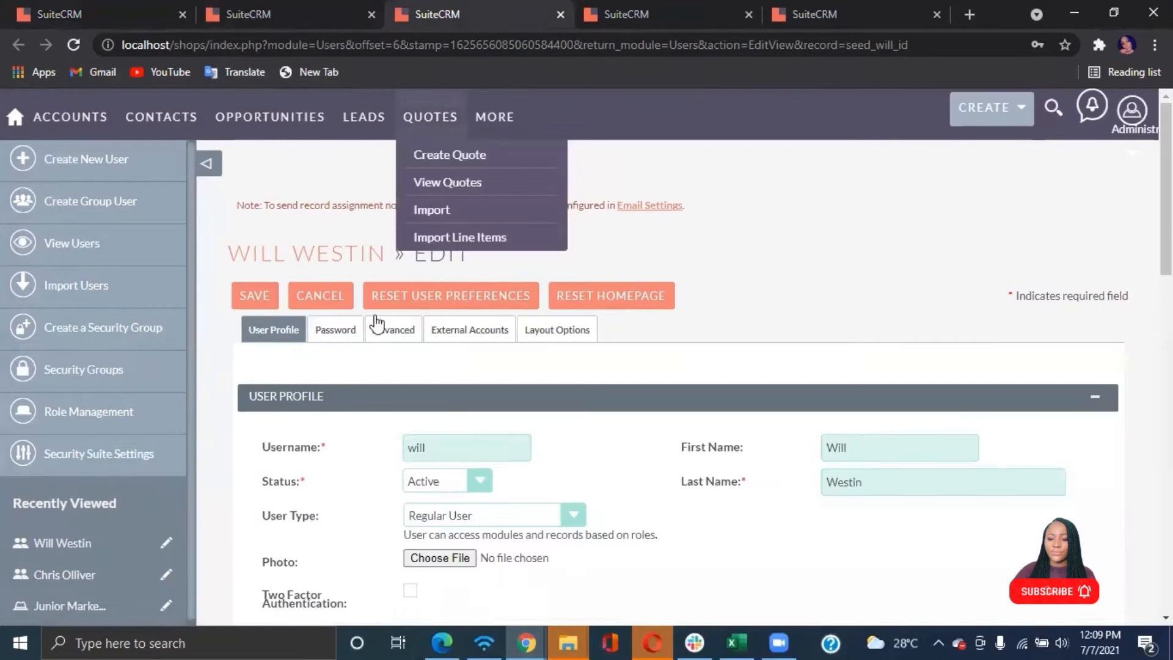
# Enter and confirm a new password for the Sales Manager East user
pyautogui.click(335, 329)
pyautogui.write('••')
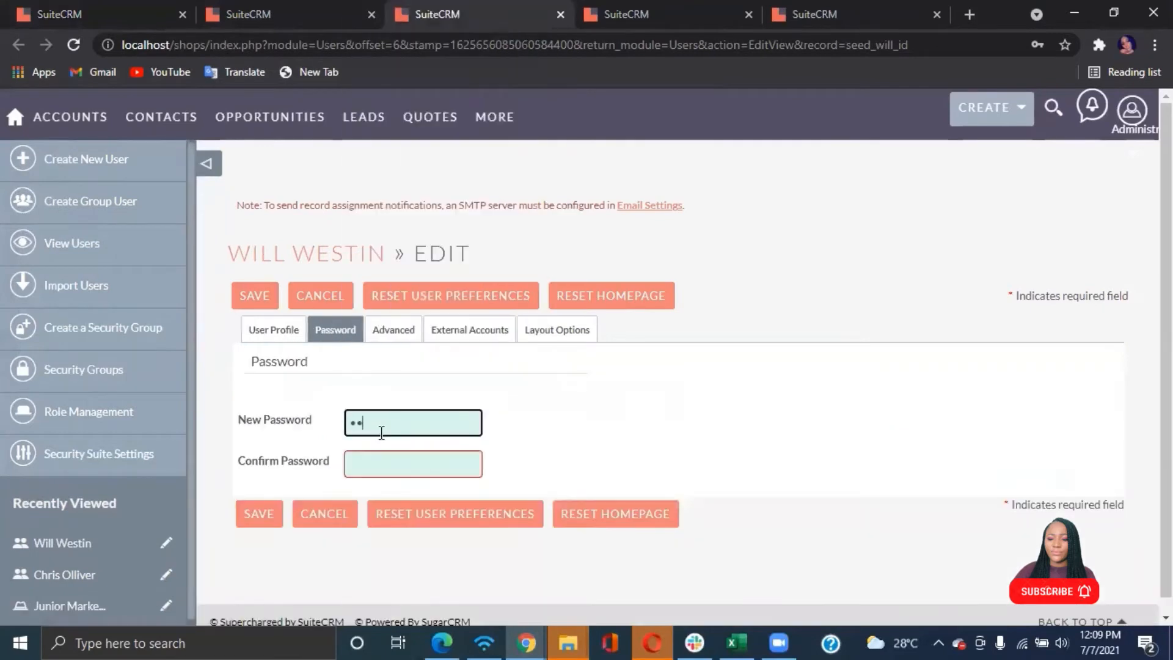
pyautogui.write('••••••••')
pyautogui.click(379, 460)
# Enter and confirm a new password for the other Senior Account Rep user
pyautogui.write('••••••••••')
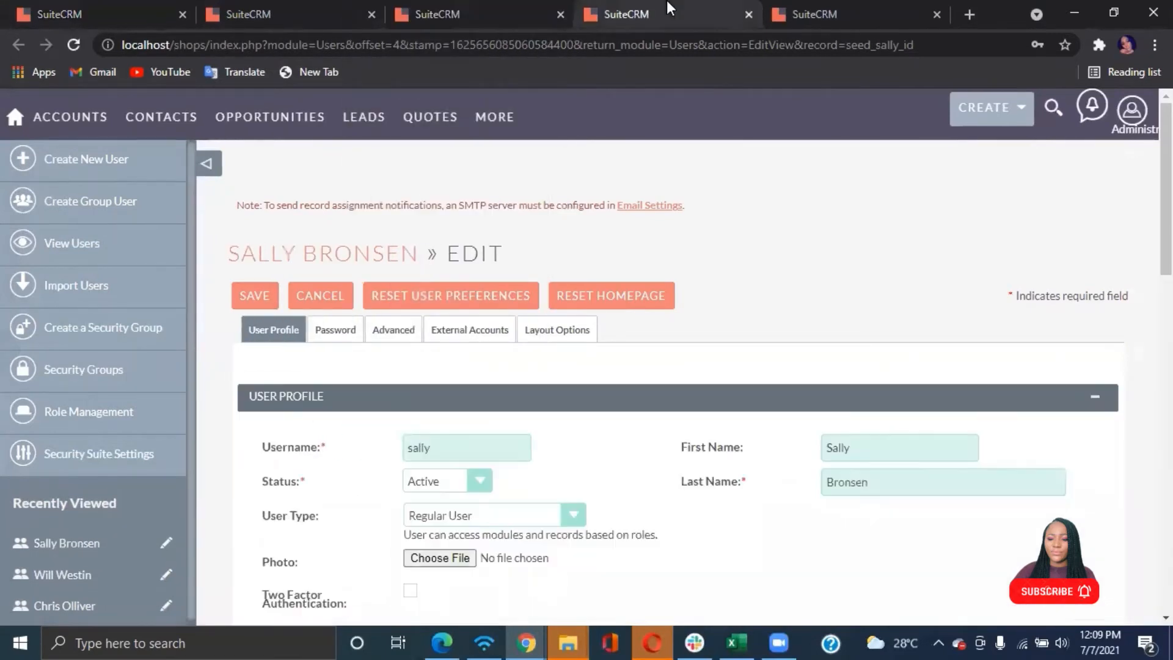
pyautogui.click(335, 329)
pyautogui.click(370, 427)
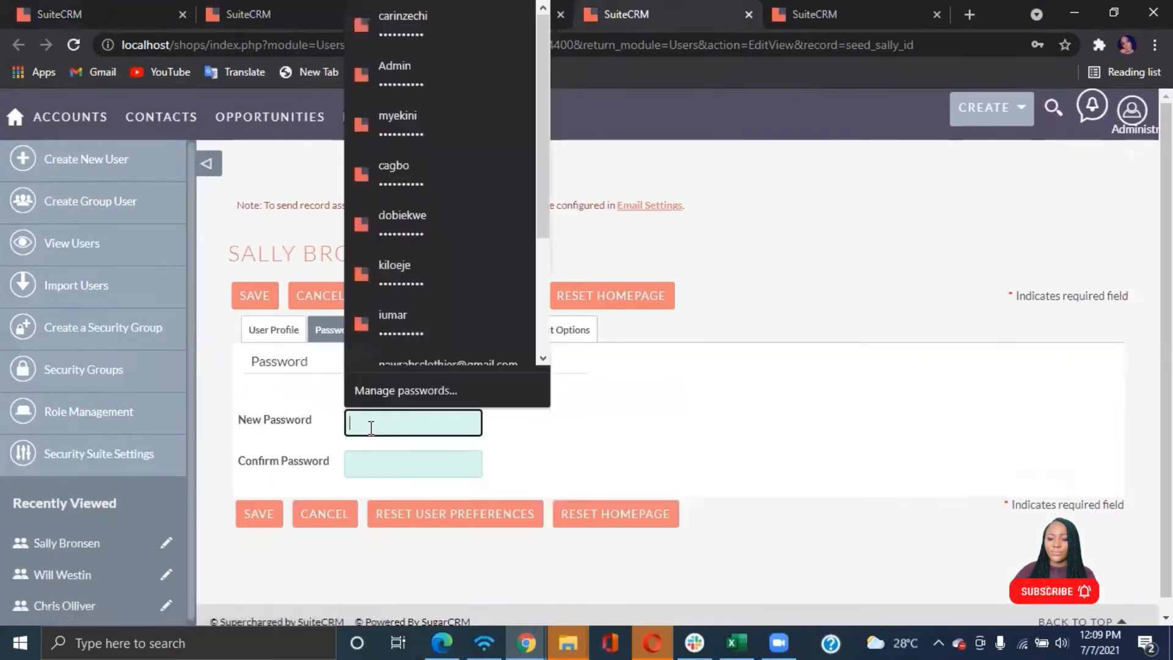
pyautogui.write('••••••••••')
pyautogui.click(372, 463)
# Enter and confirm a new password for the Sales Manager West user and save
pyautogui.write('••••••••••')
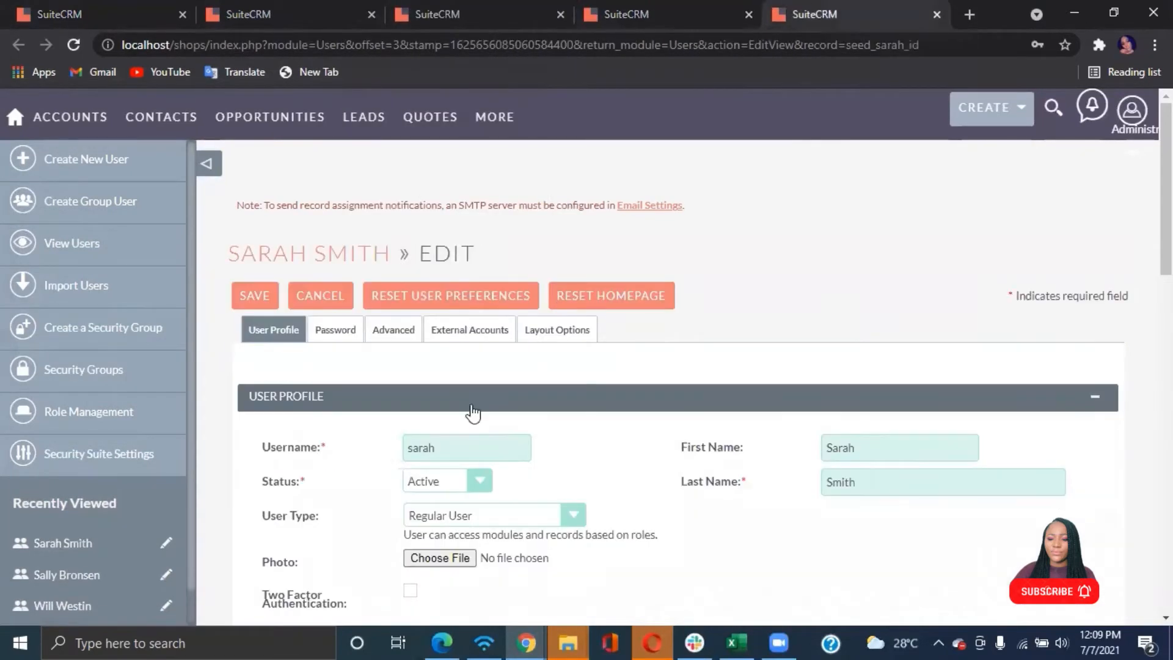
pyautogui.click(334, 329)
pyautogui.click(371, 421)
pyautogui.write('••••••••••')
pyautogui.click(380, 463)
pyautogui.write('••••••••••')
pyautogui.click(251, 299)
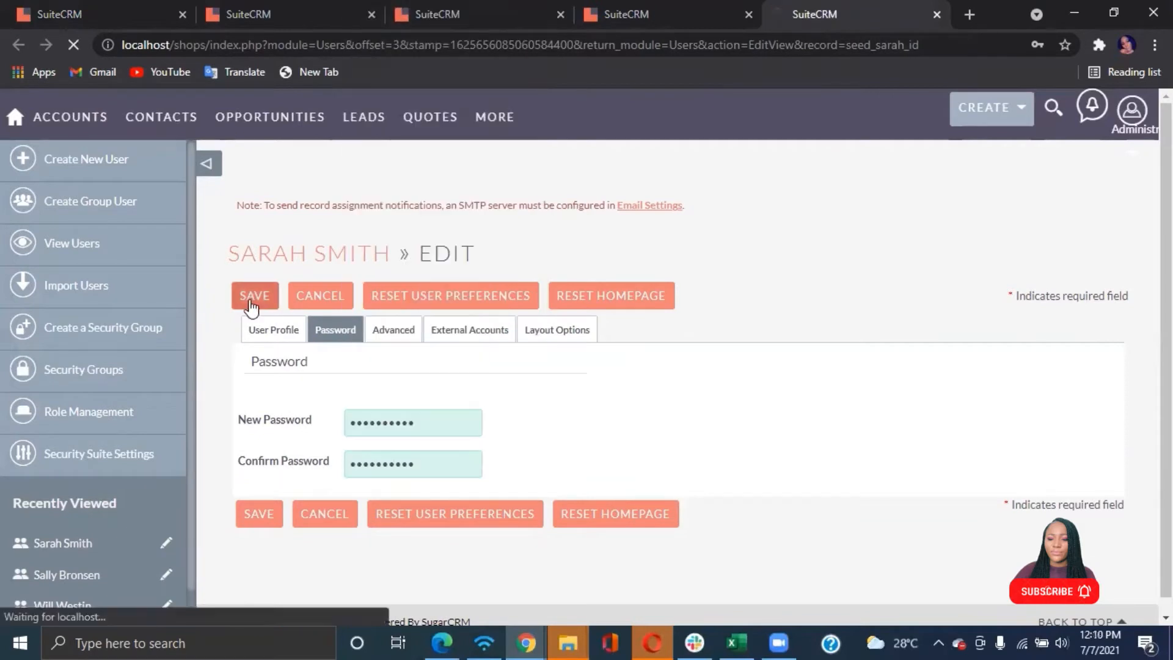
# Switch to Microsoft Edge and open the SuiteCRM site at localhost/shops
pyautogui.moveTo(207, 44); pyautogui.dragTo(106, 46)
pyautogui.hotkey('ctrl', 'c')
pyautogui.click(441, 642)
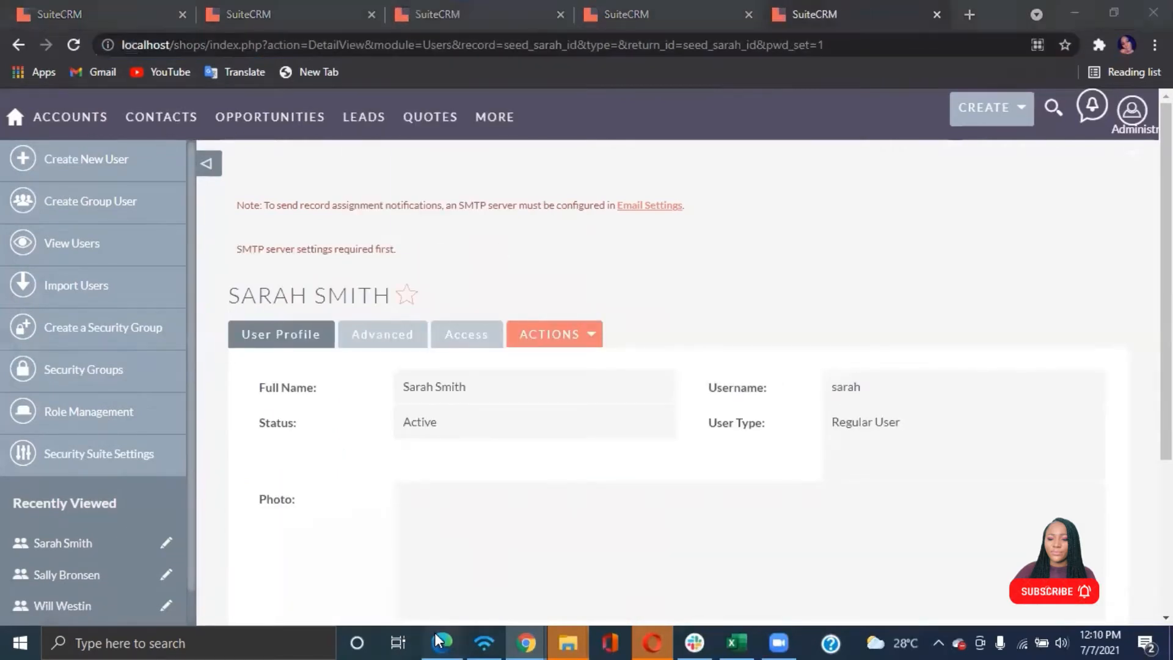
pyautogui.click(371, 44)
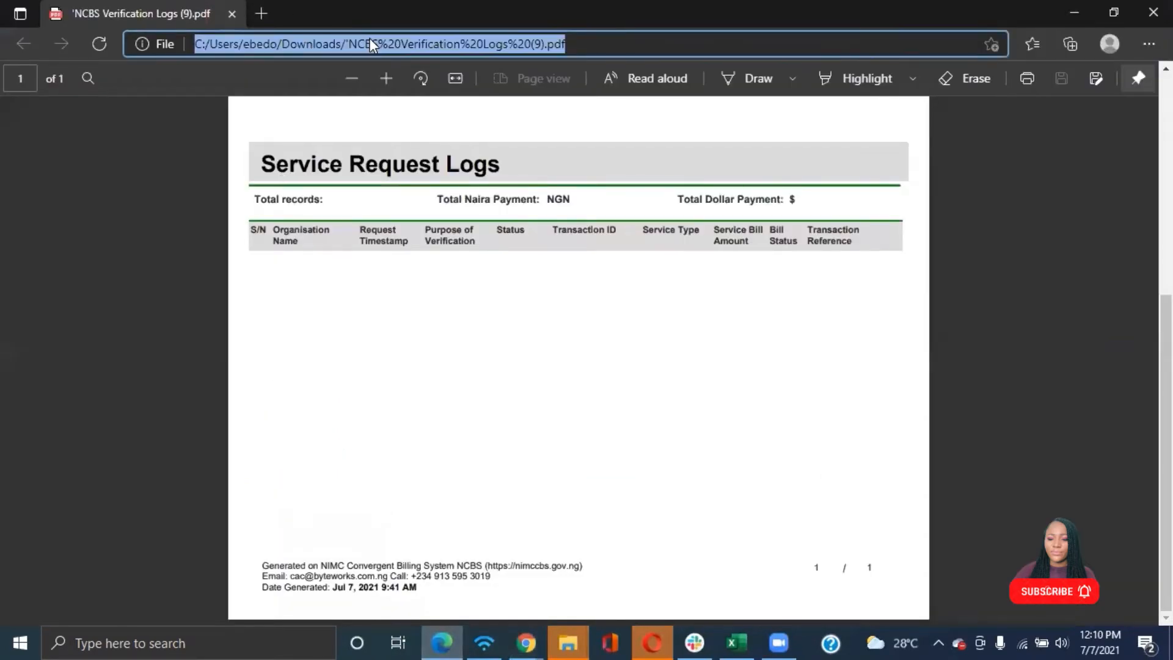
pyautogui.hotkey('ctrl', 'v')
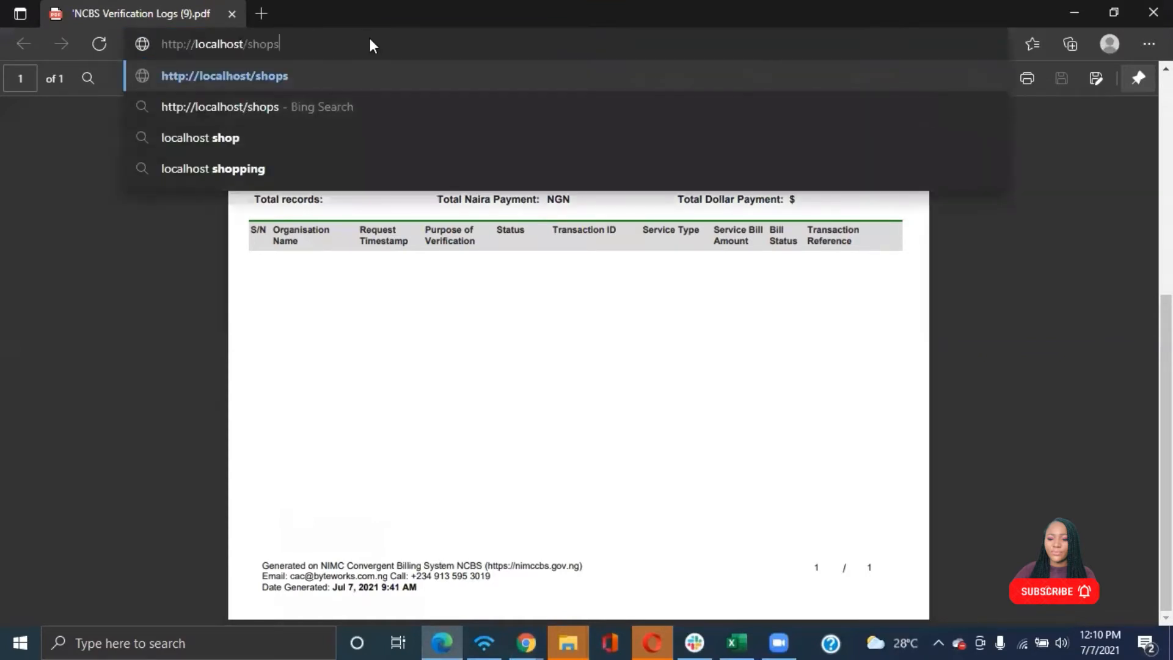
pyautogui.press('Return')
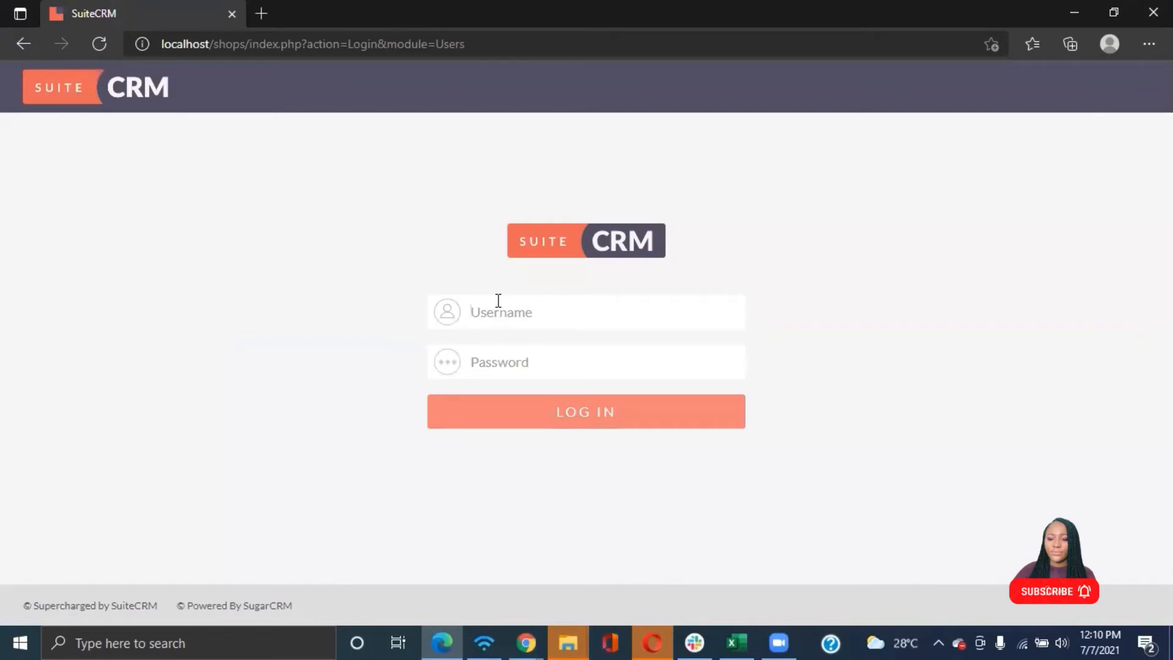
# Log in to SuiteCRM as the first test user with their username and account password
pyautogui.write('cha')
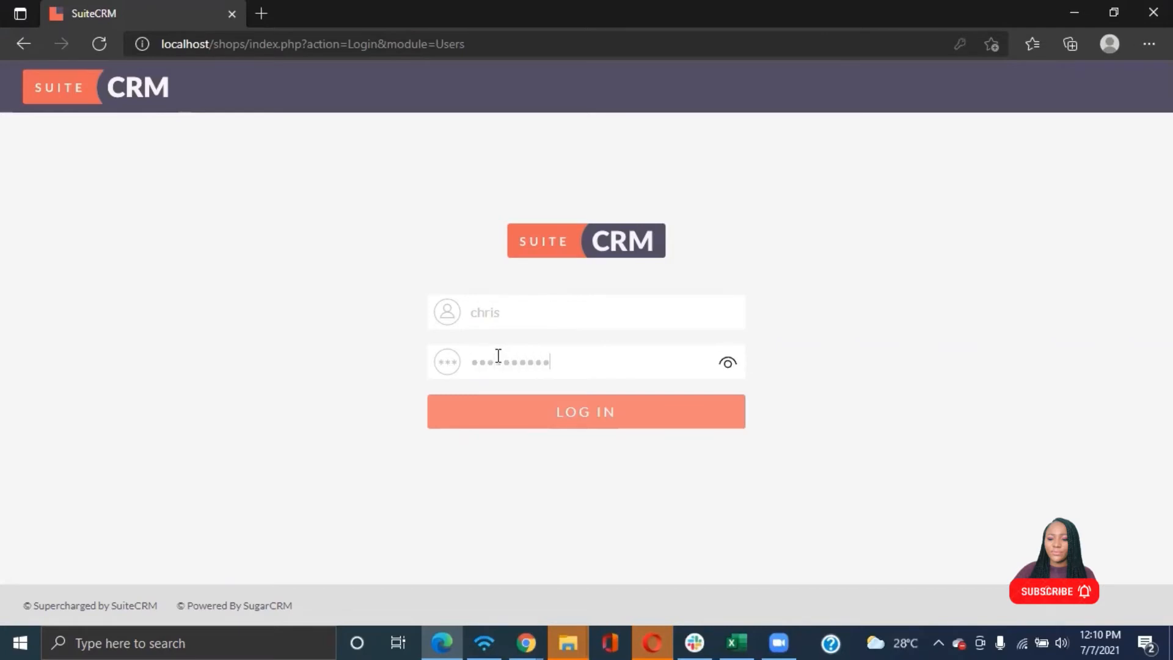
pyautogui.click(515, 414)
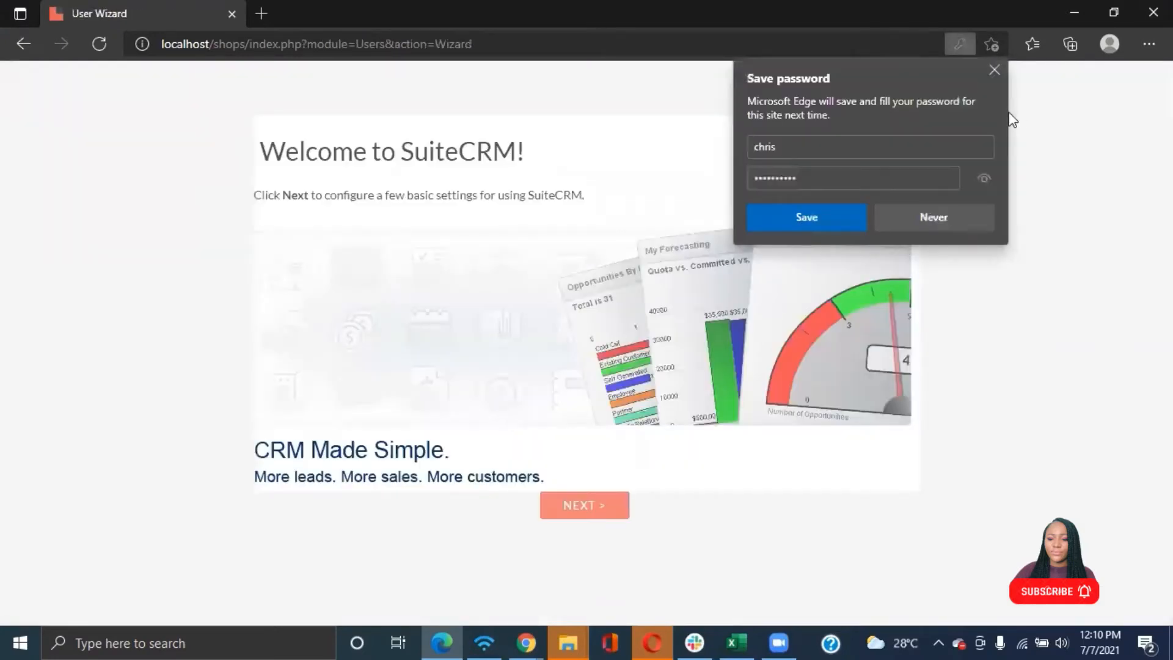
# Let the browser save the login password and step through the welcome wizard to finish it
pyautogui.click(818, 222)
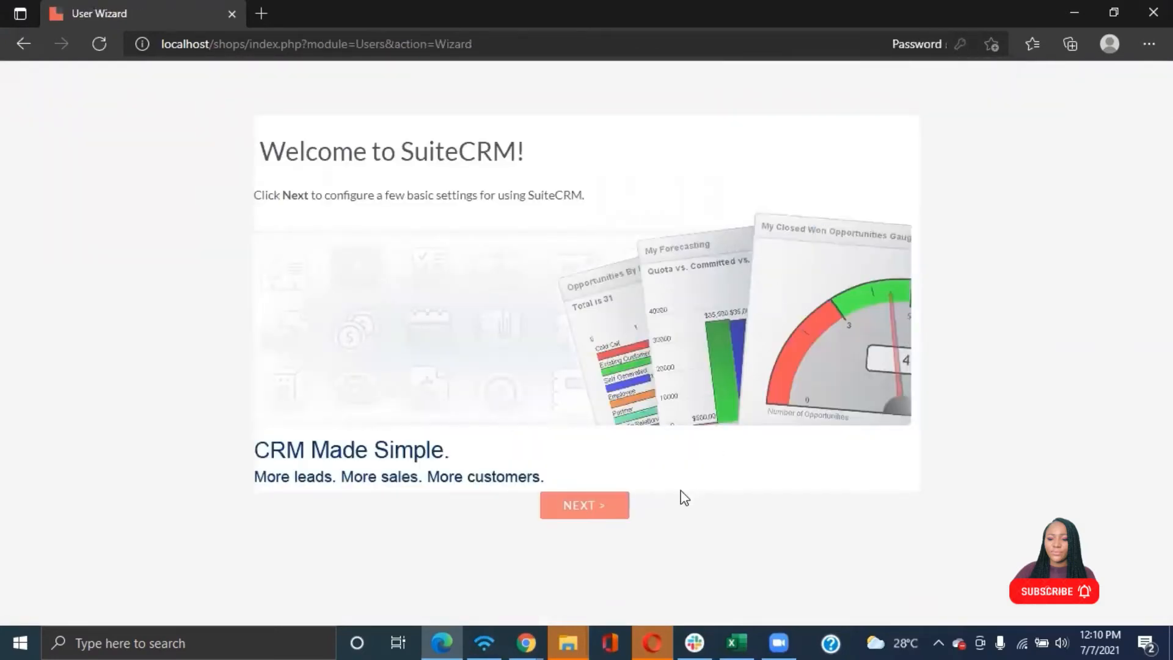
pyautogui.click(611, 507)
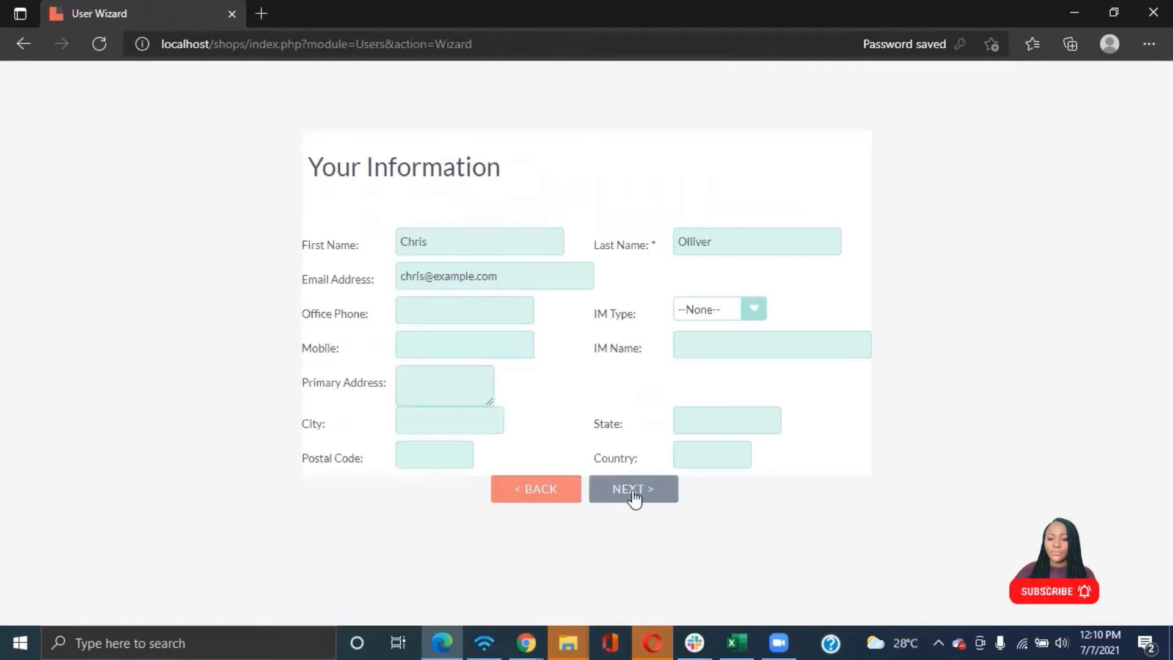
pyautogui.click(634, 493)
pyautogui.click(635, 499)
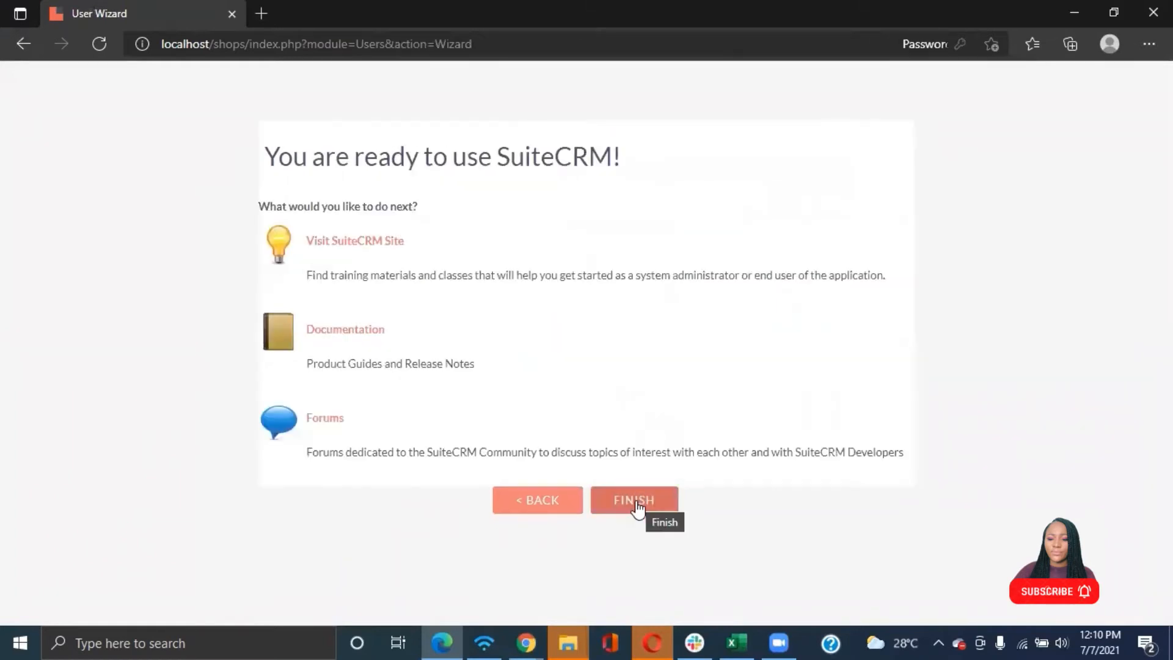
pyautogui.click(637, 506)
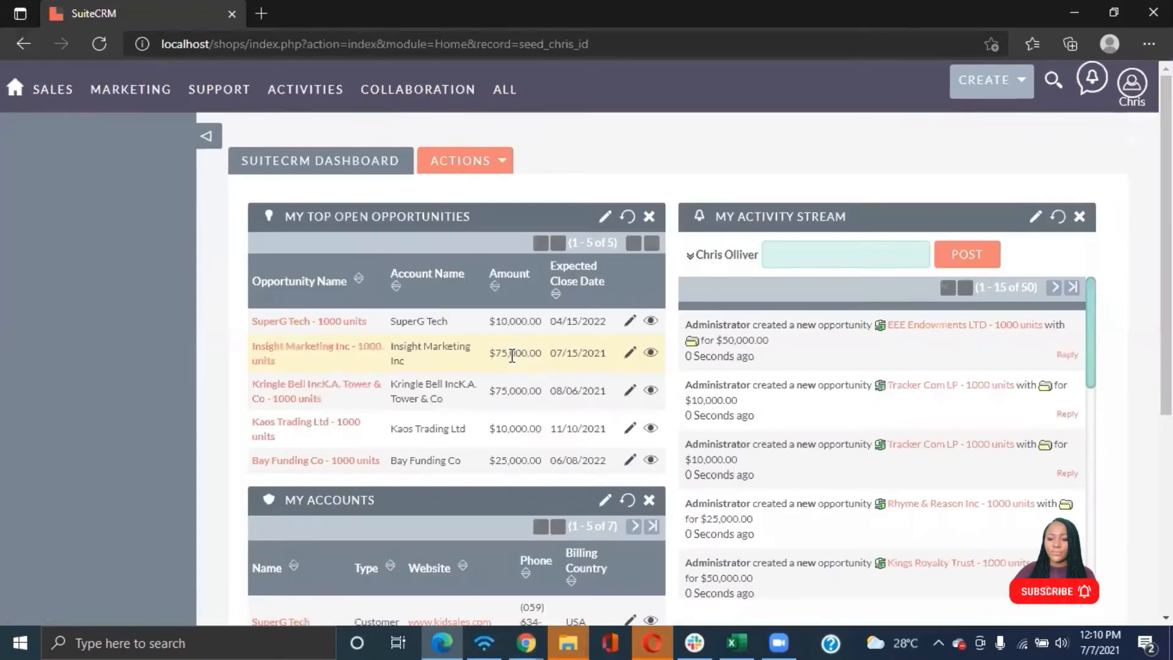
# Open the logged-in user's profile and look through its settings tabs
pyautogui.click(1132, 83)
pyautogui.moveTo(1134, 93)
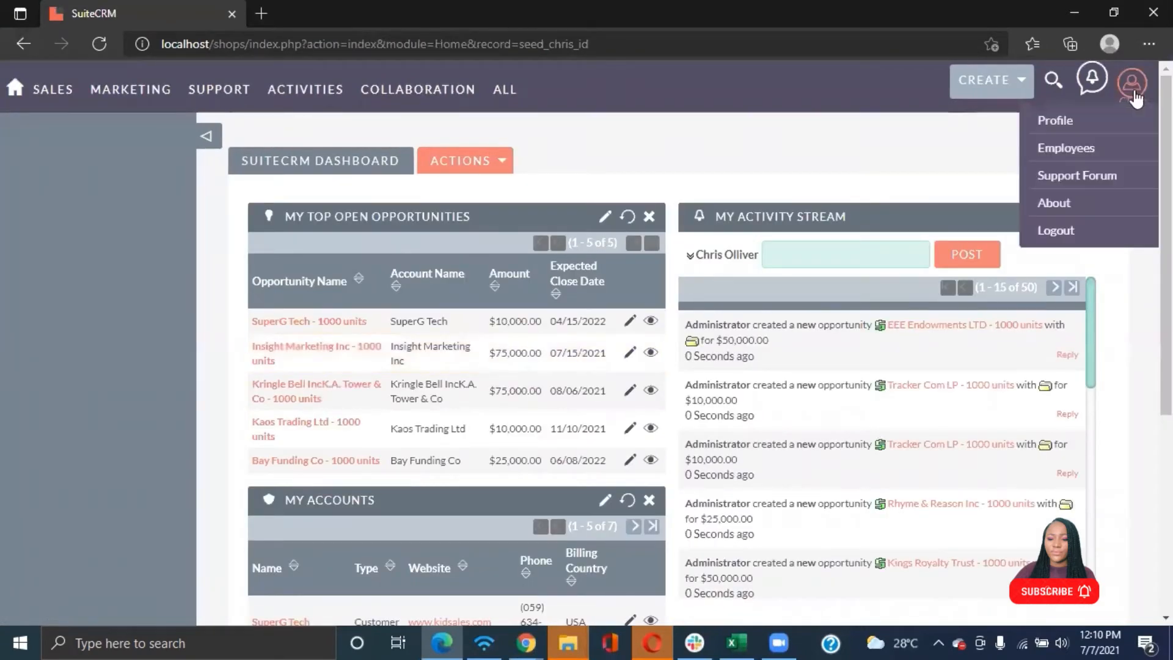
pyautogui.click(1066, 124)
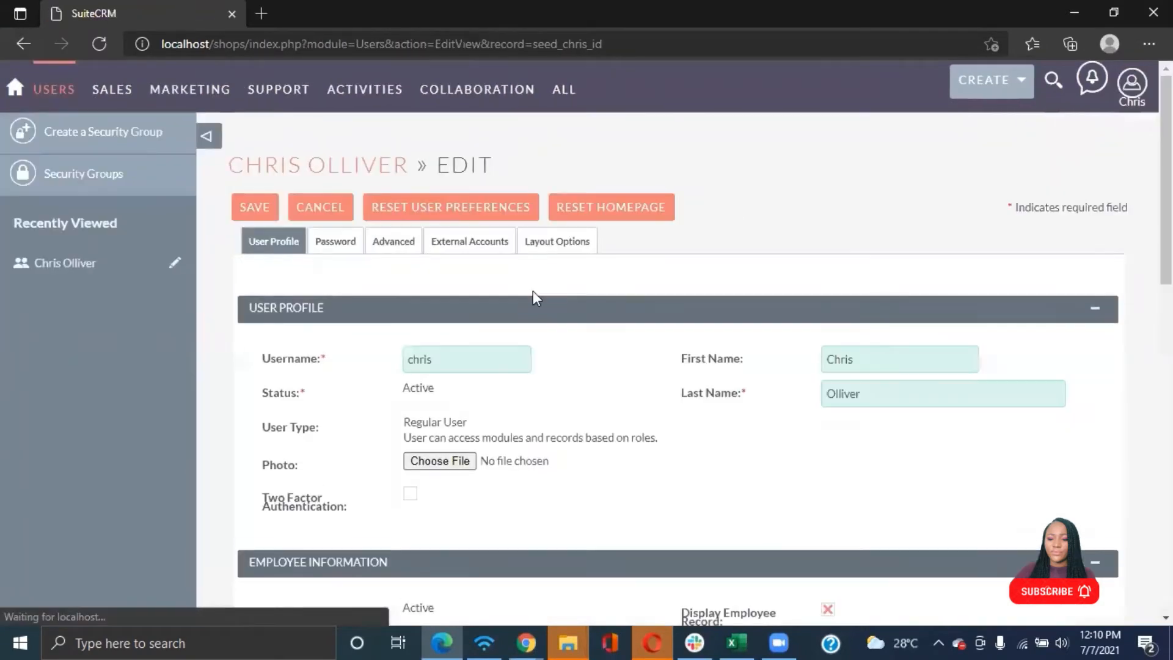
pyautogui.click(475, 239)
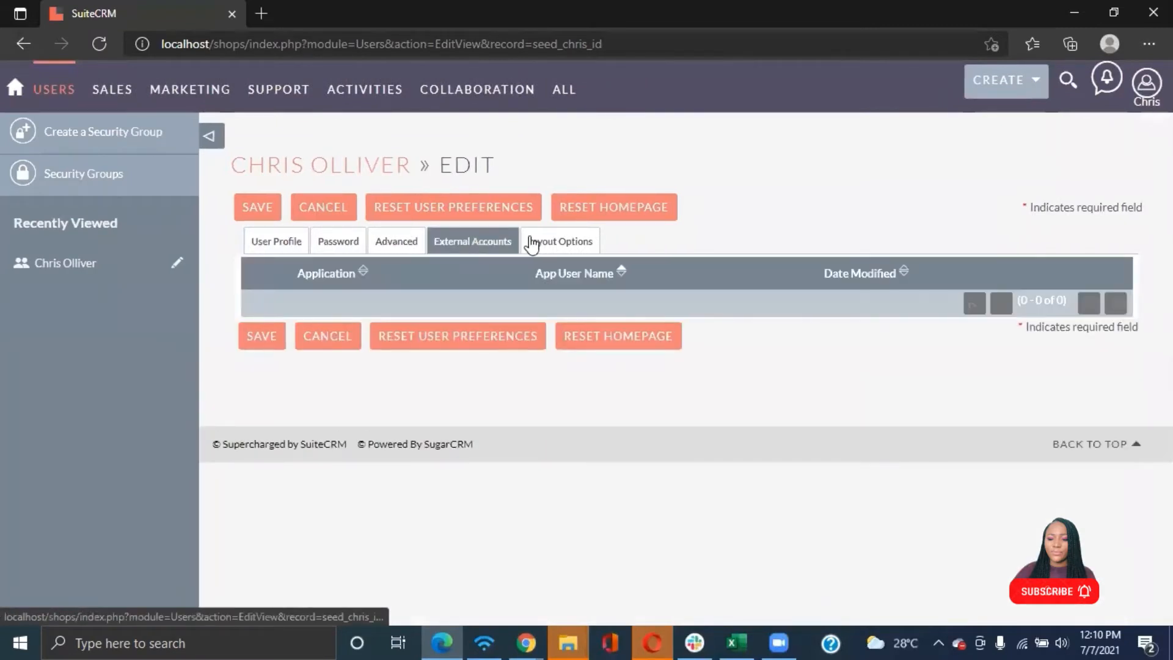
pyautogui.click(544, 242)
pyautogui.scroll(-4, 482, 367)
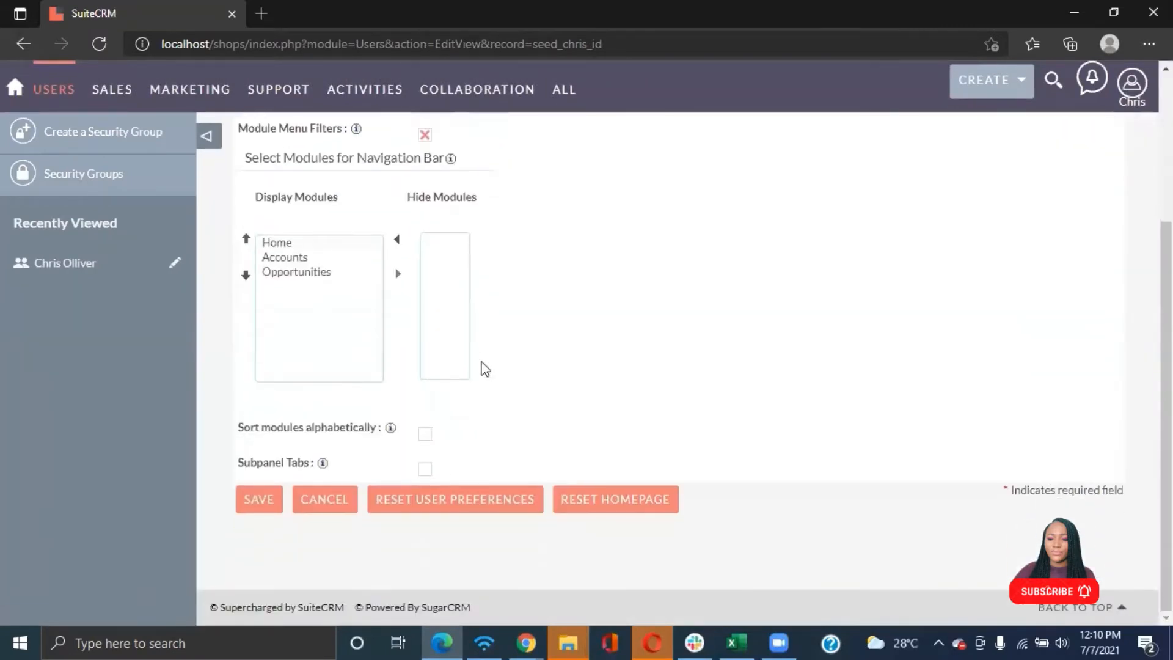
pyautogui.scroll(4, 481, 367)
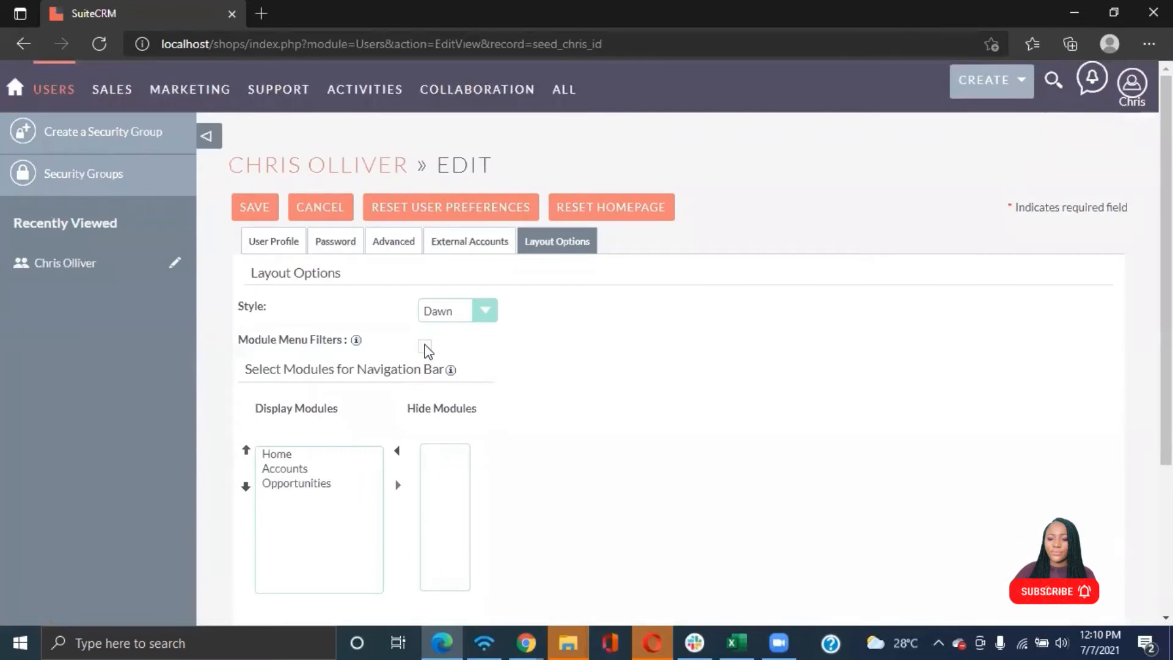
# Enter and confirm a new password for the logged-in user and save the profile
pyautogui.click(254, 205)
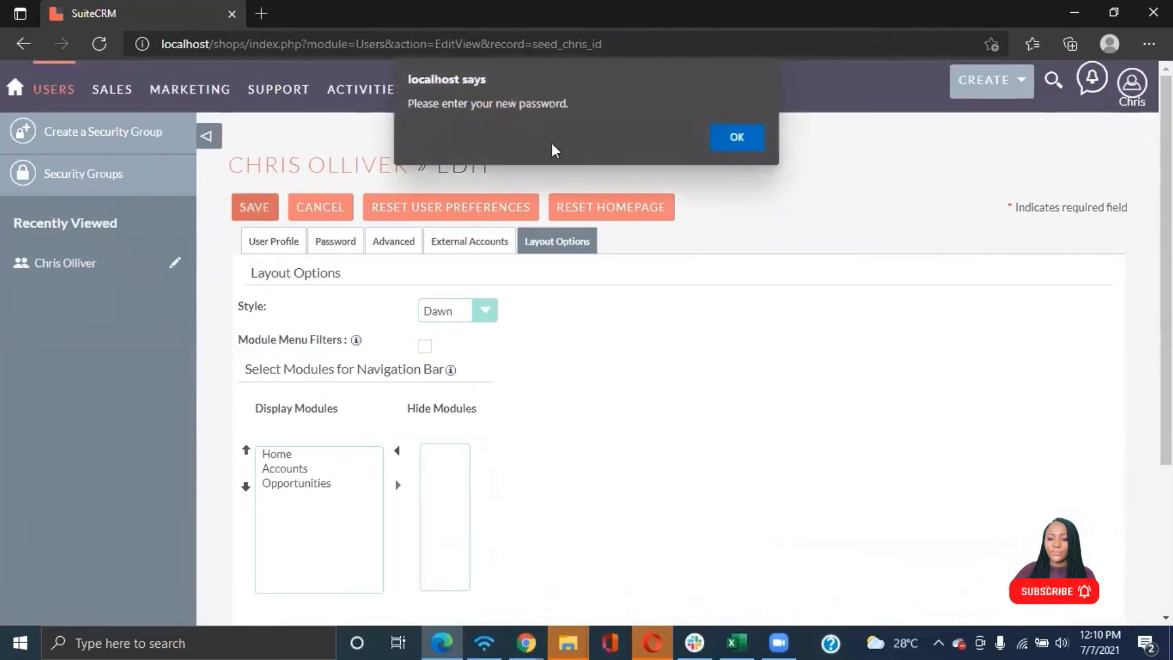
pyautogui.click(738, 136)
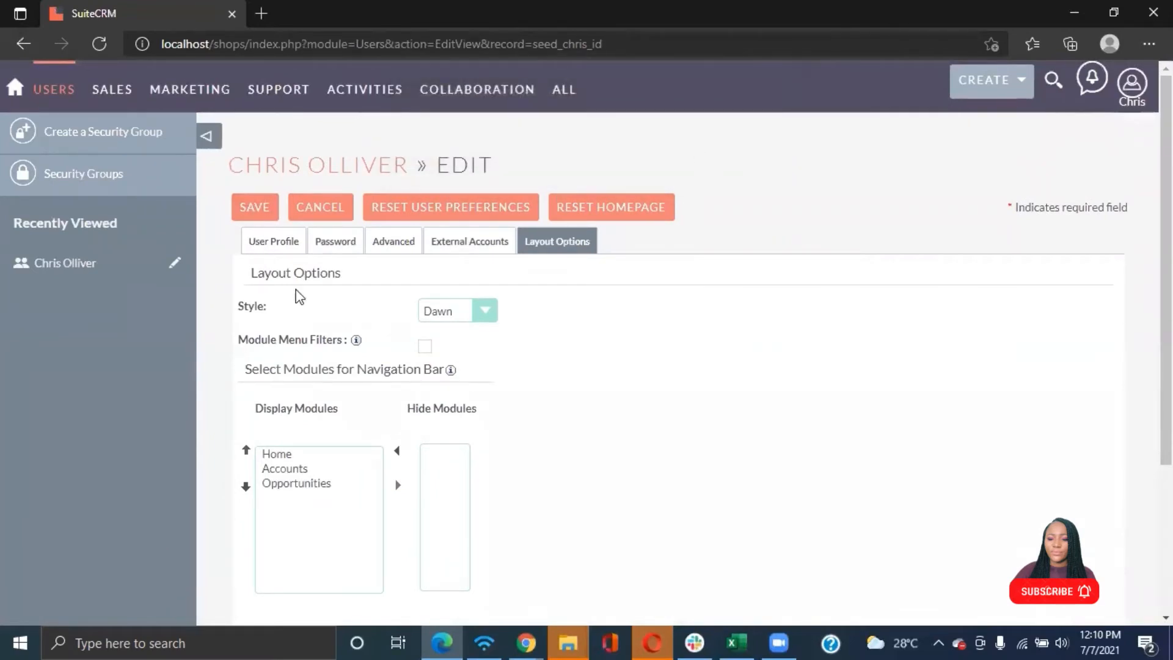
pyautogui.click(335, 247)
pyautogui.click(398, 370)
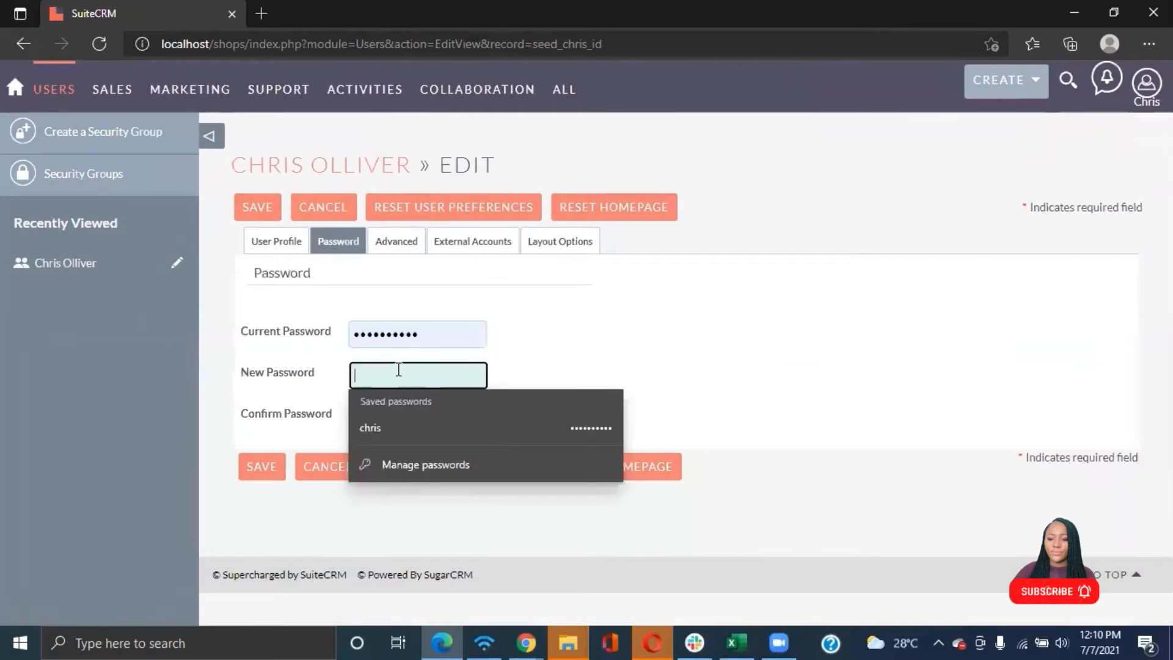
pyautogui.write('ch')
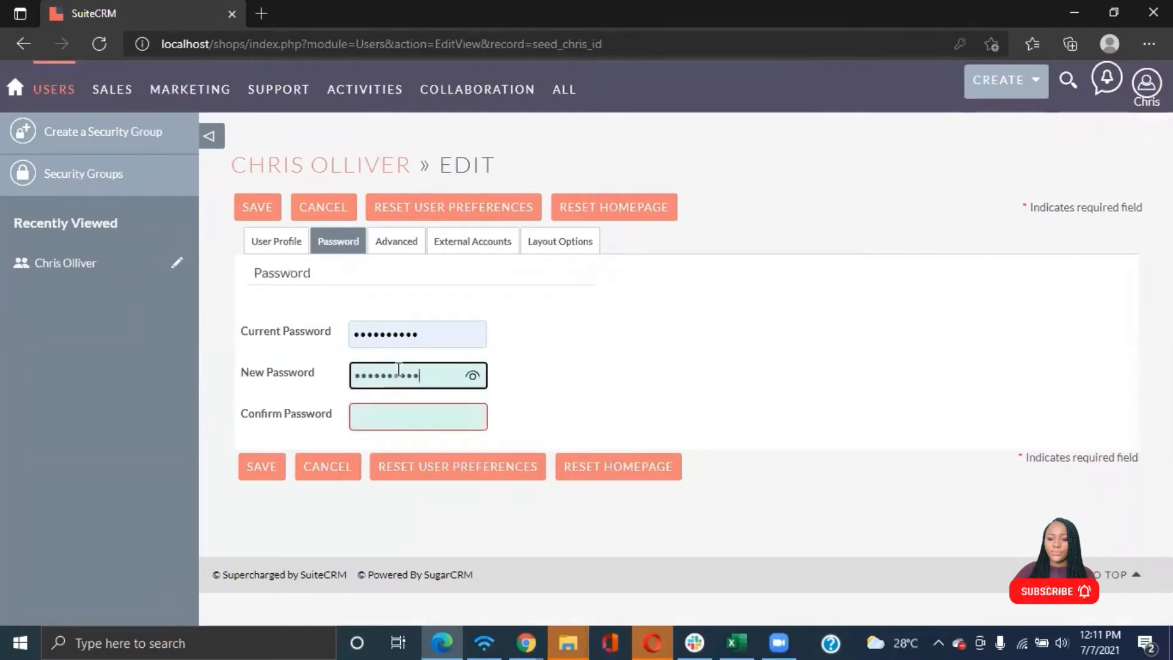
pyautogui.click(397, 414)
pyautogui.write('ch')
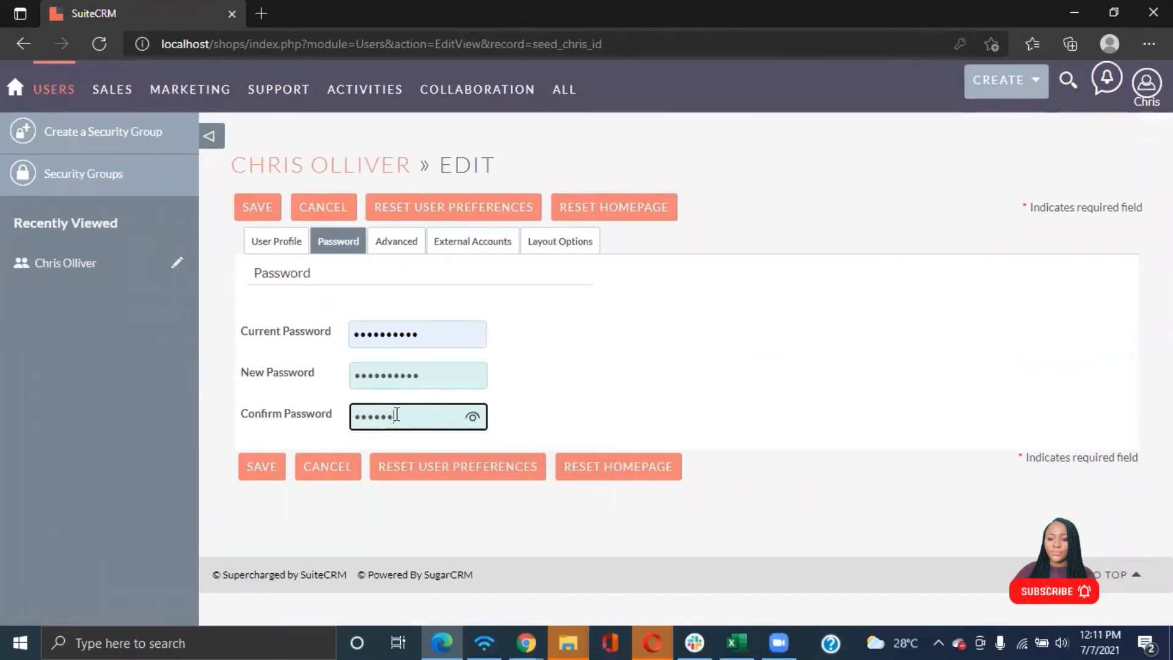
pyautogui.click(260, 469)
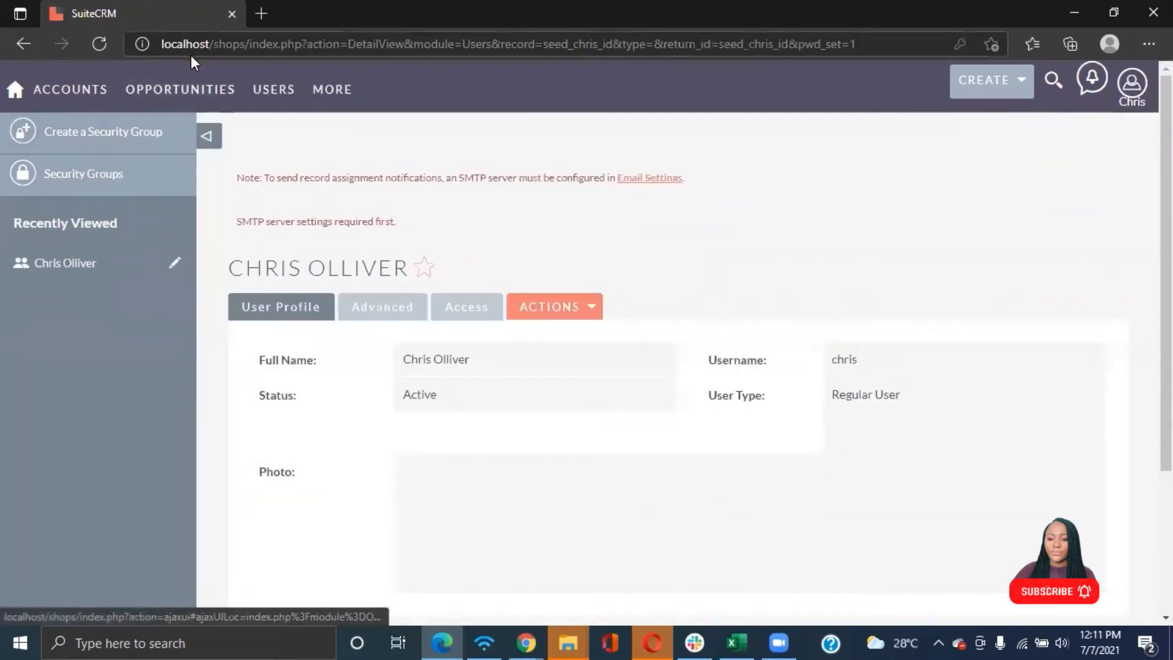
# Open the Create Opportunity form to check the user's access, then log out
pyautogui.moveTo(180, 94)
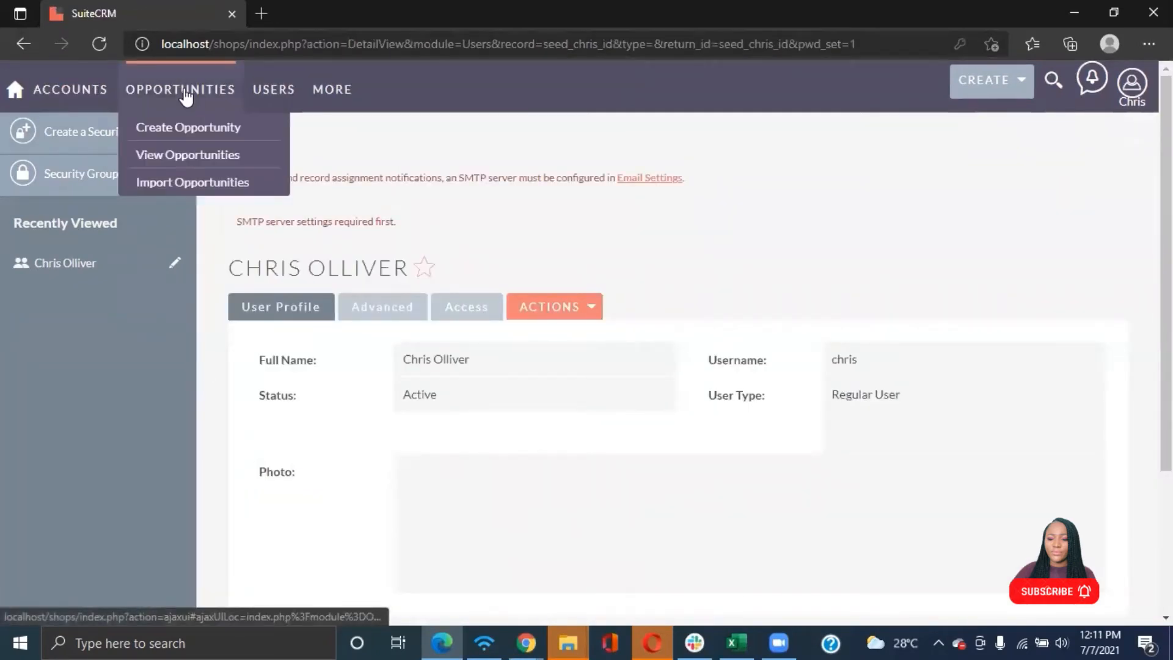
pyautogui.click(150, 129)
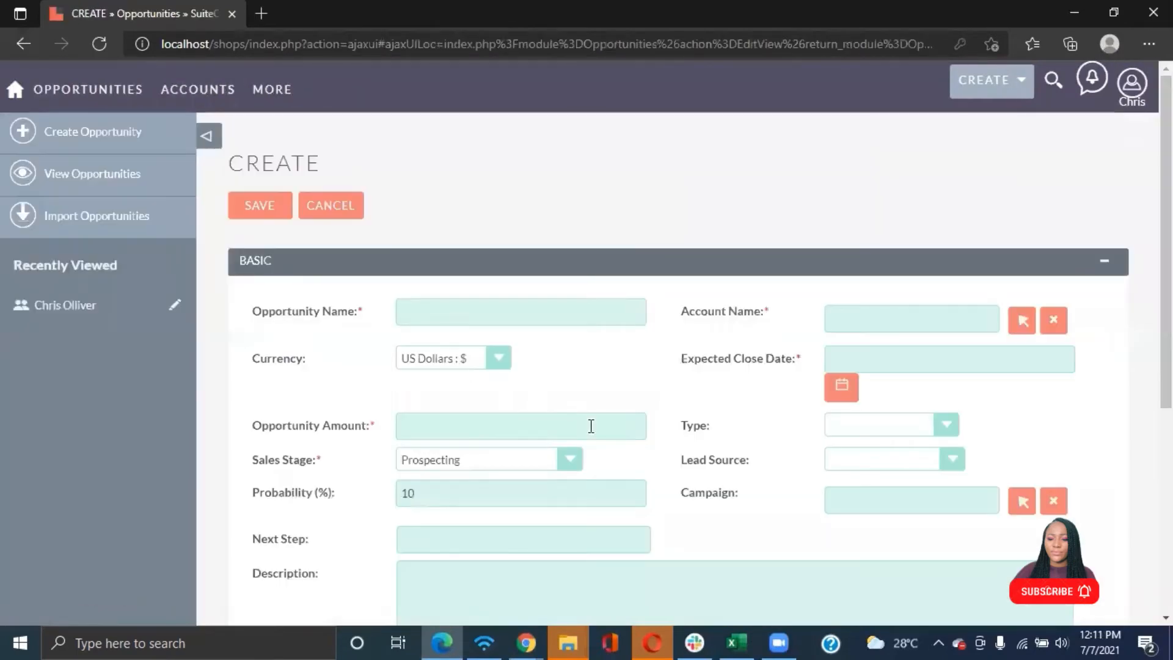
pyautogui.scroll(-5, 539, 325)
pyautogui.scroll(5, 539, 324)
pyautogui.click(434, 421)
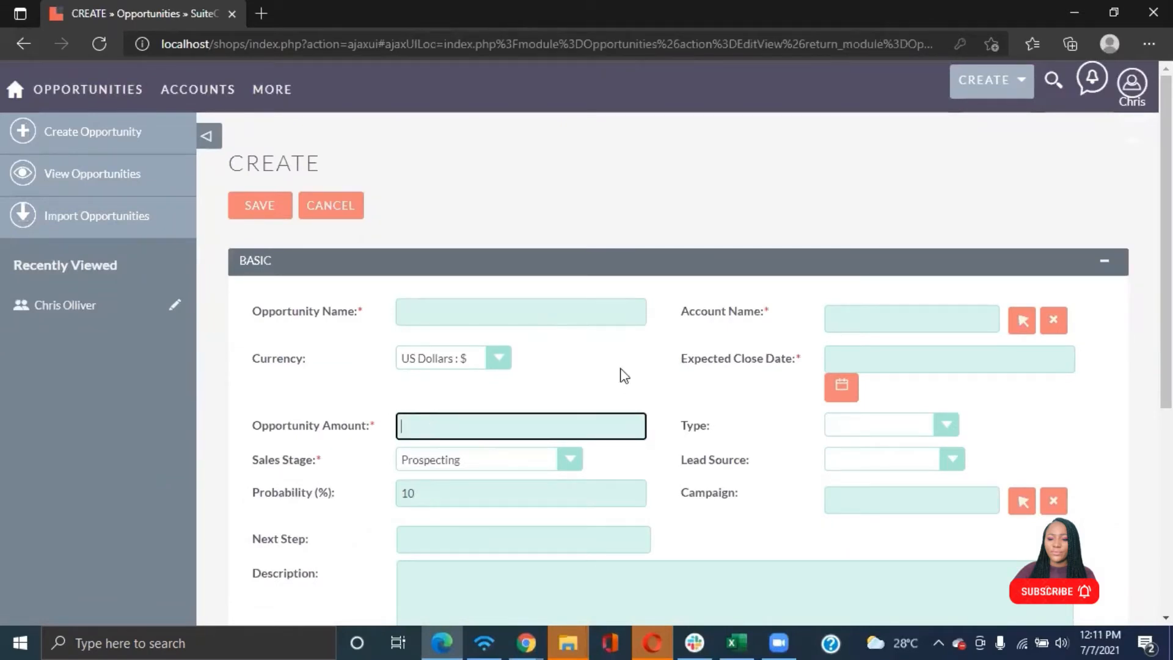
pyautogui.moveTo(1131, 92)
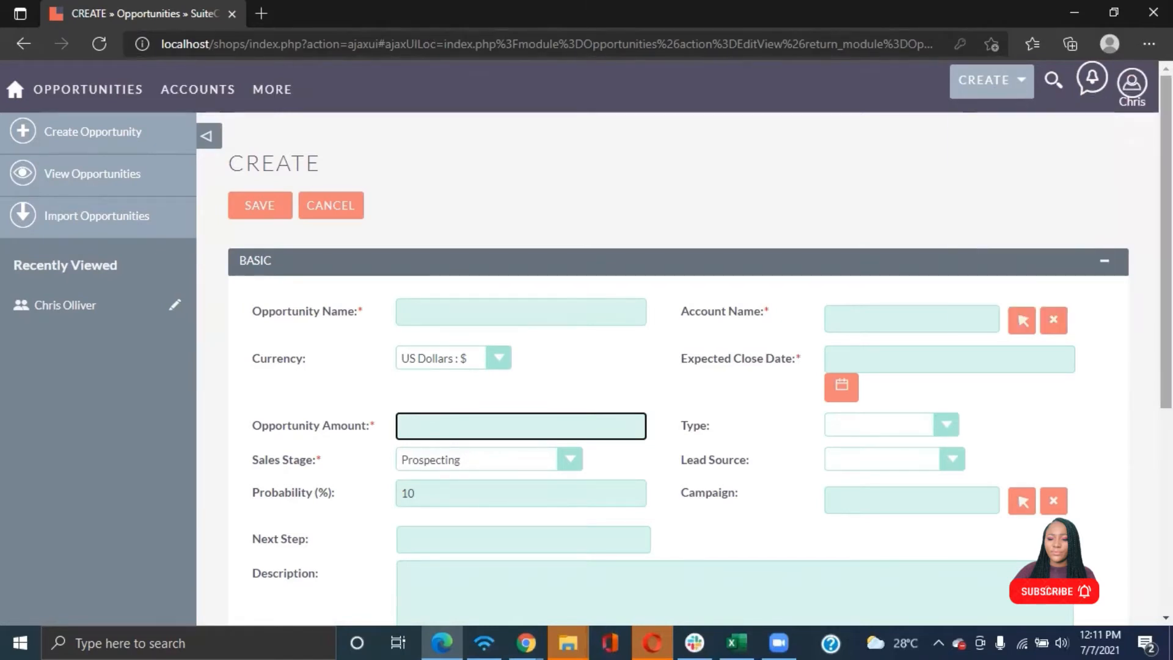
pyautogui.click(1061, 228)
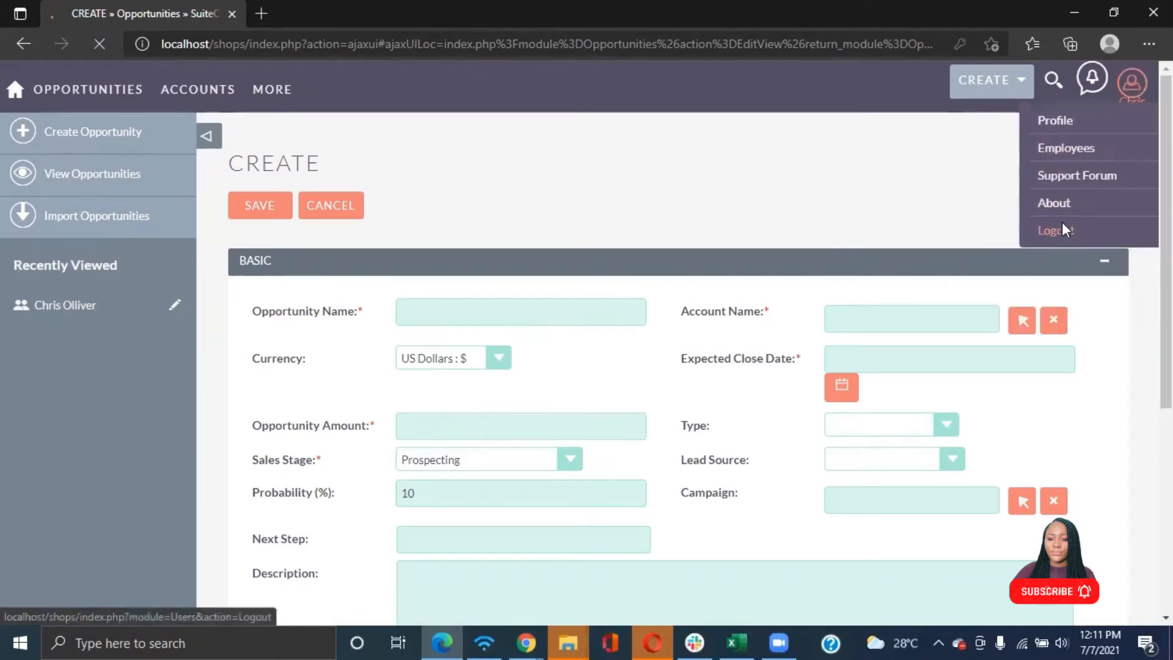
# Log in as the second test user with their username and the saved password
pyautogui.click(530, 303)
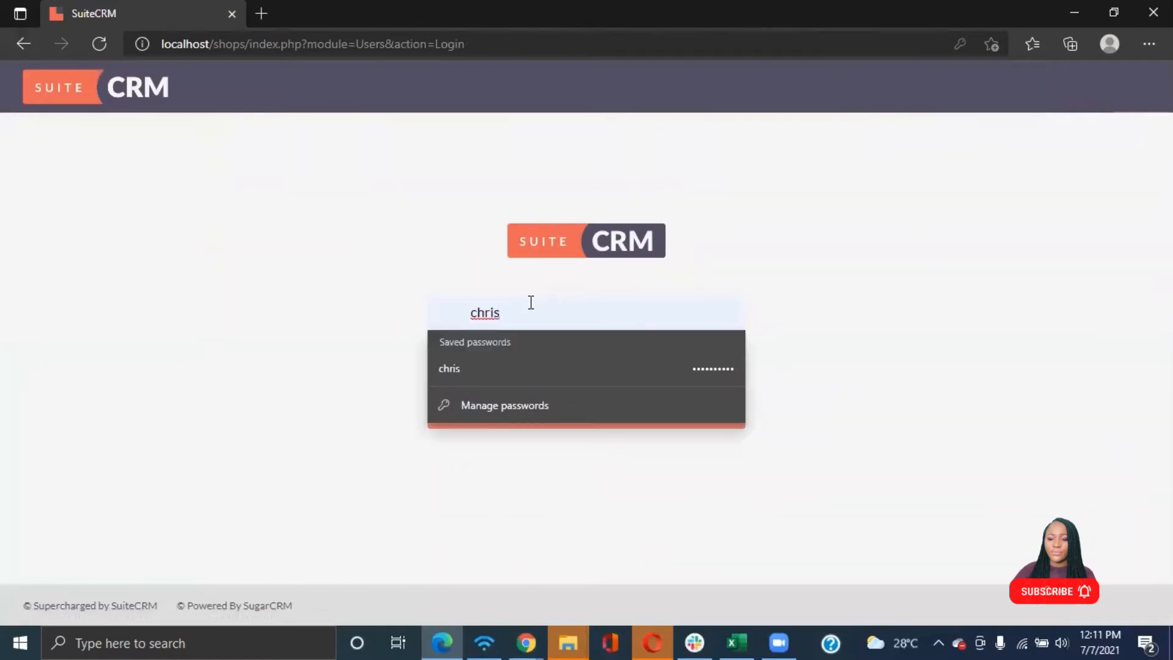
pyautogui.press('BackSpace')
pyautogui.press('BackSpace')
pyautogui.press('BackSpace')
pyautogui.press('BackSpace')
pyautogui.press('BackSpace')
pyautogui.write('sarah')
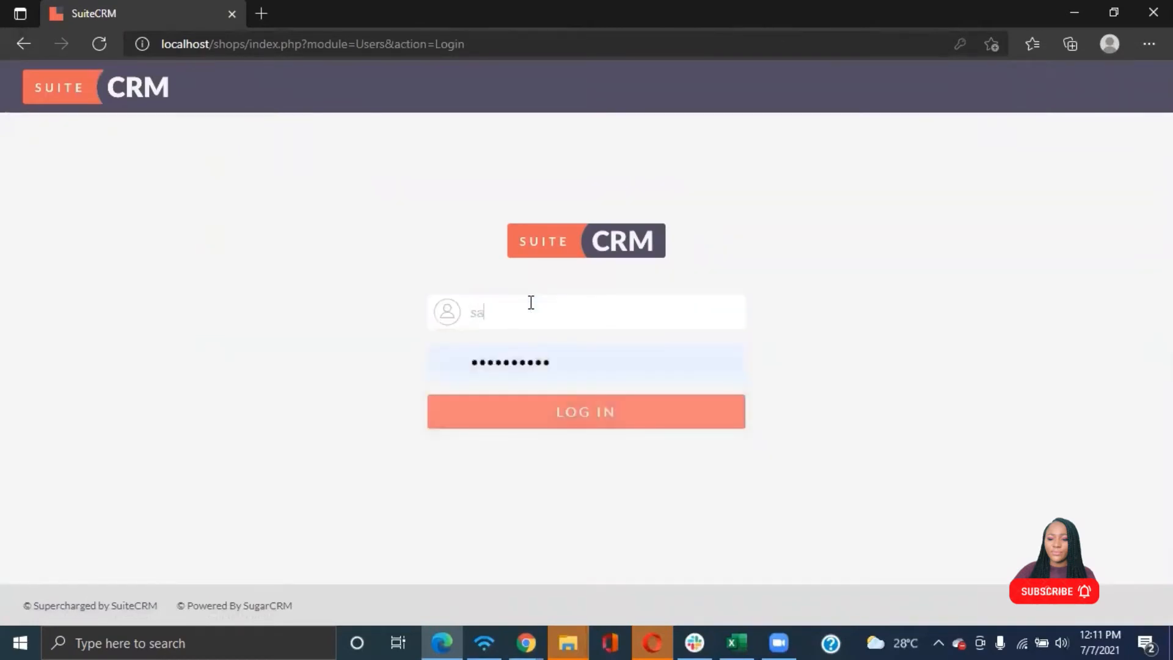
pyautogui.click(540, 415)
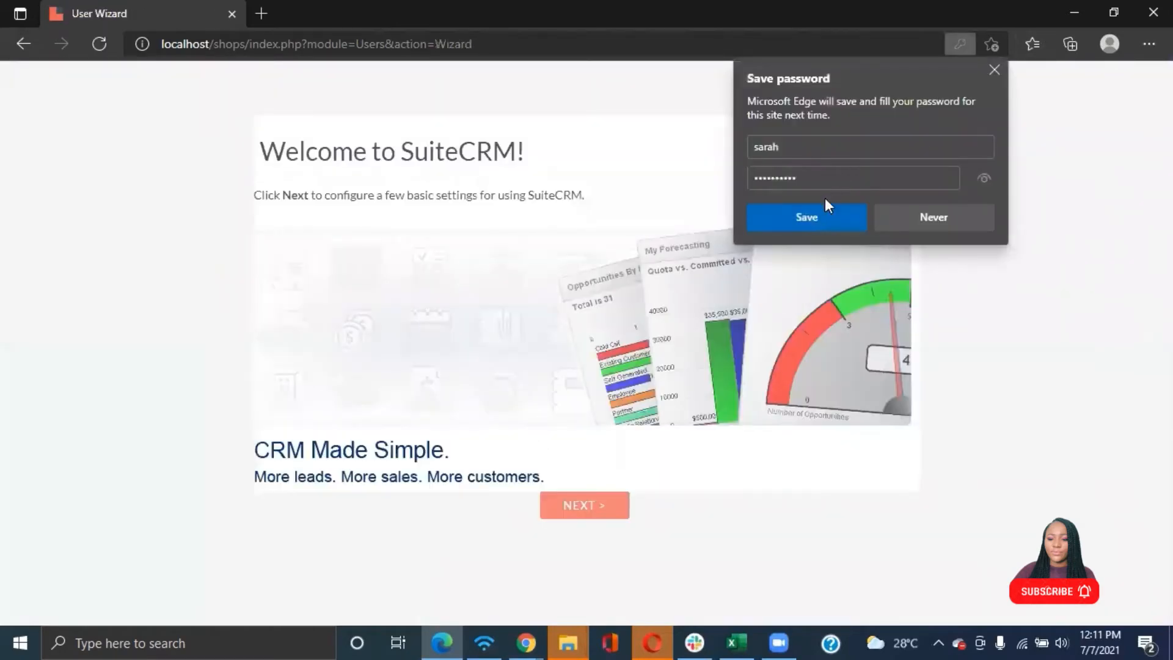
# Let the browser save the password and step through the welcome wizard to finish it
pyautogui.click(816, 214)
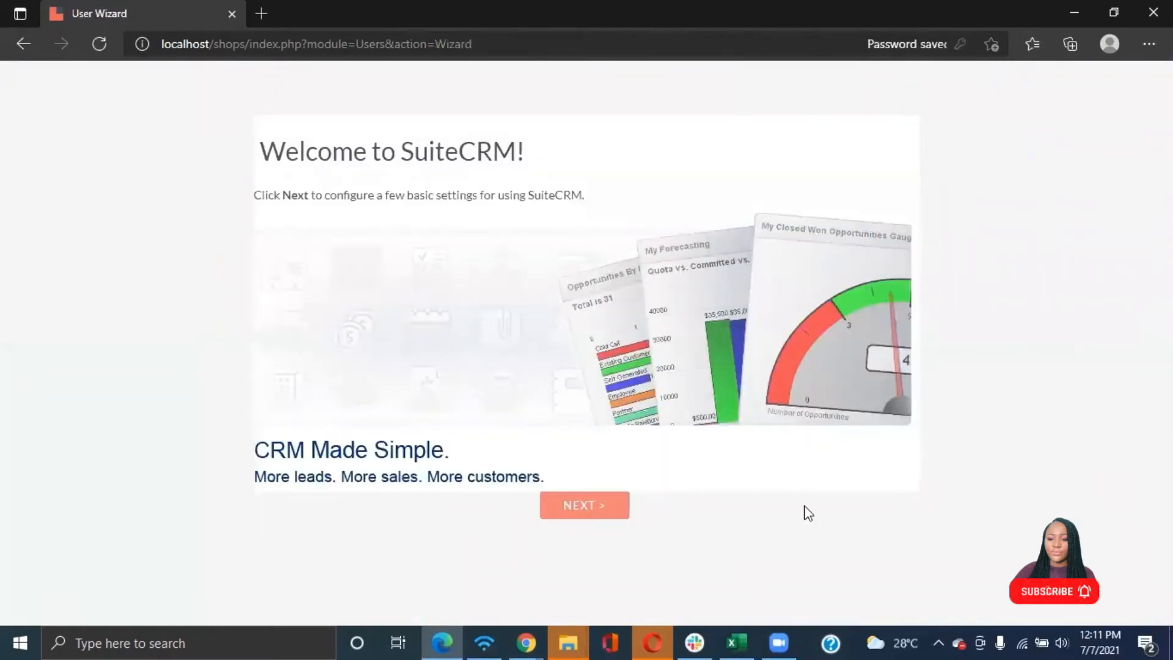
pyautogui.click(610, 513)
pyautogui.click(617, 497)
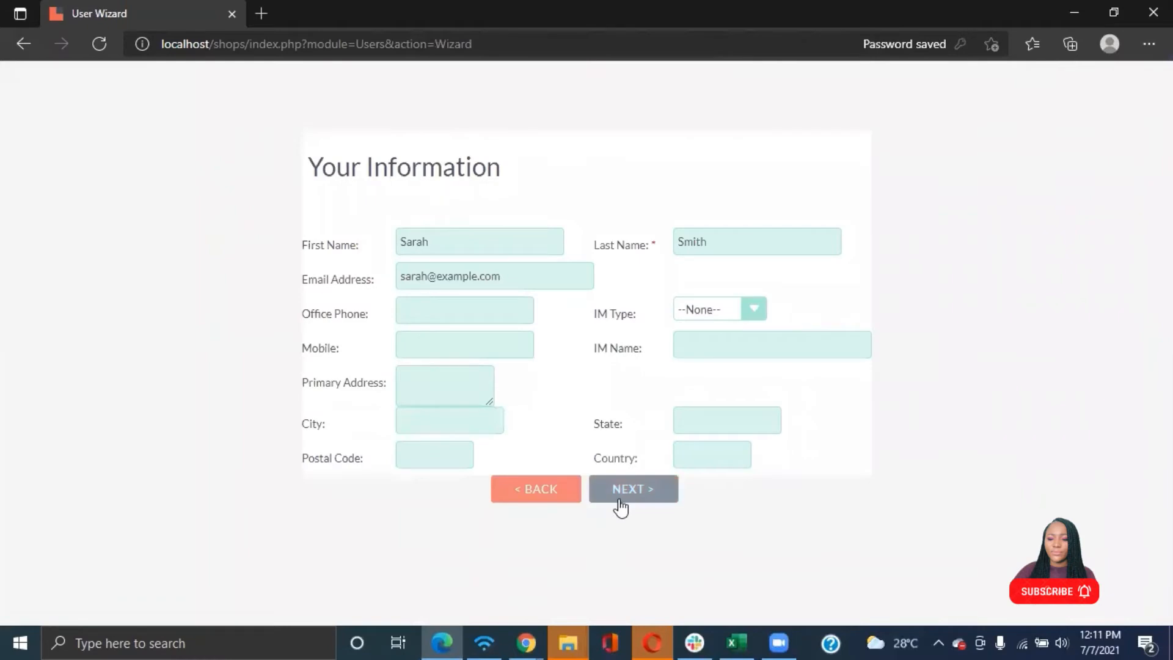
pyautogui.click(629, 502)
pyautogui.click(632, 506)
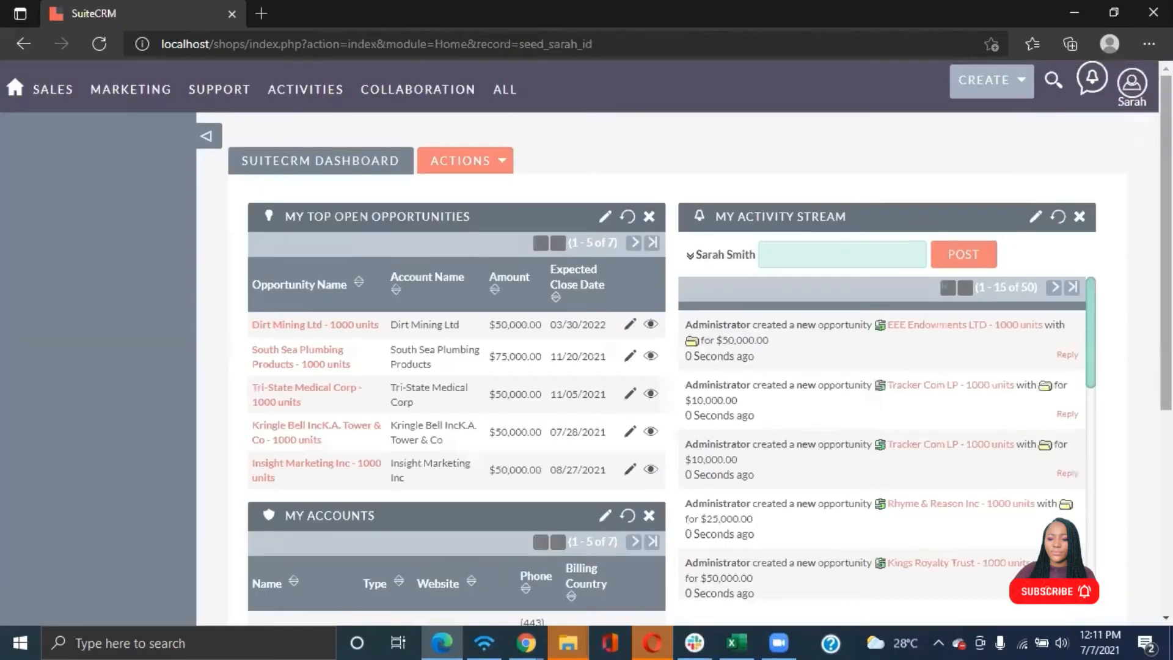
# Change the logged-in user's password from their profile, entering and confirming the new password, and save it
pyautogui.click(1131, 84)
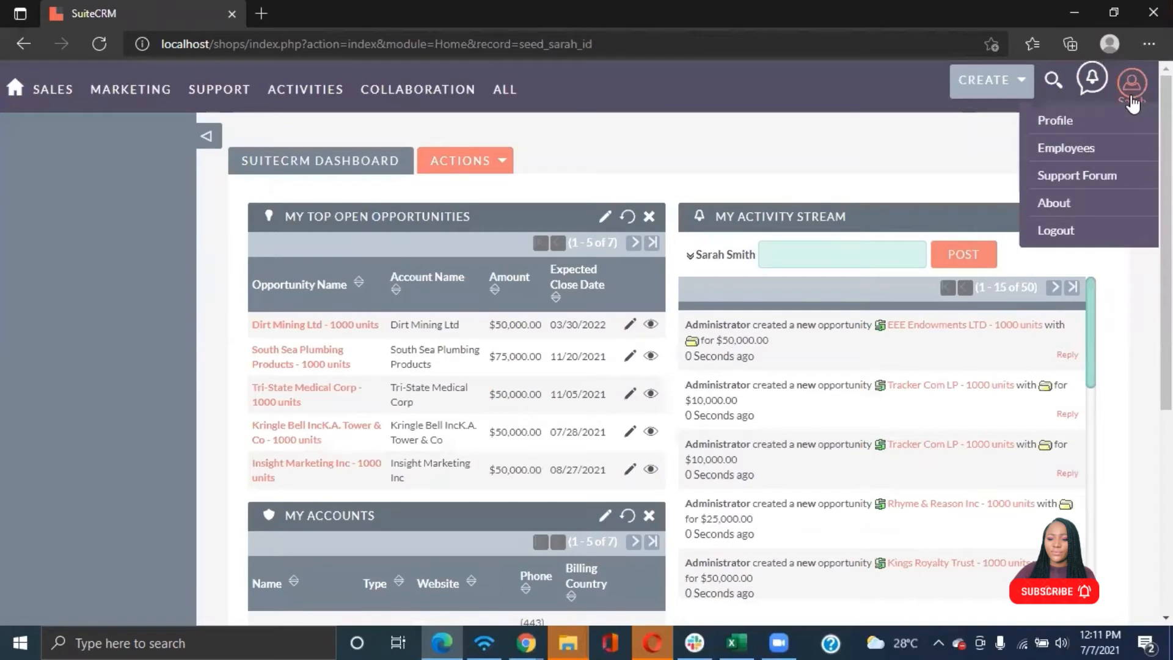
pyautogui.click(1051, 121)
pyautogui.click(539, 245)
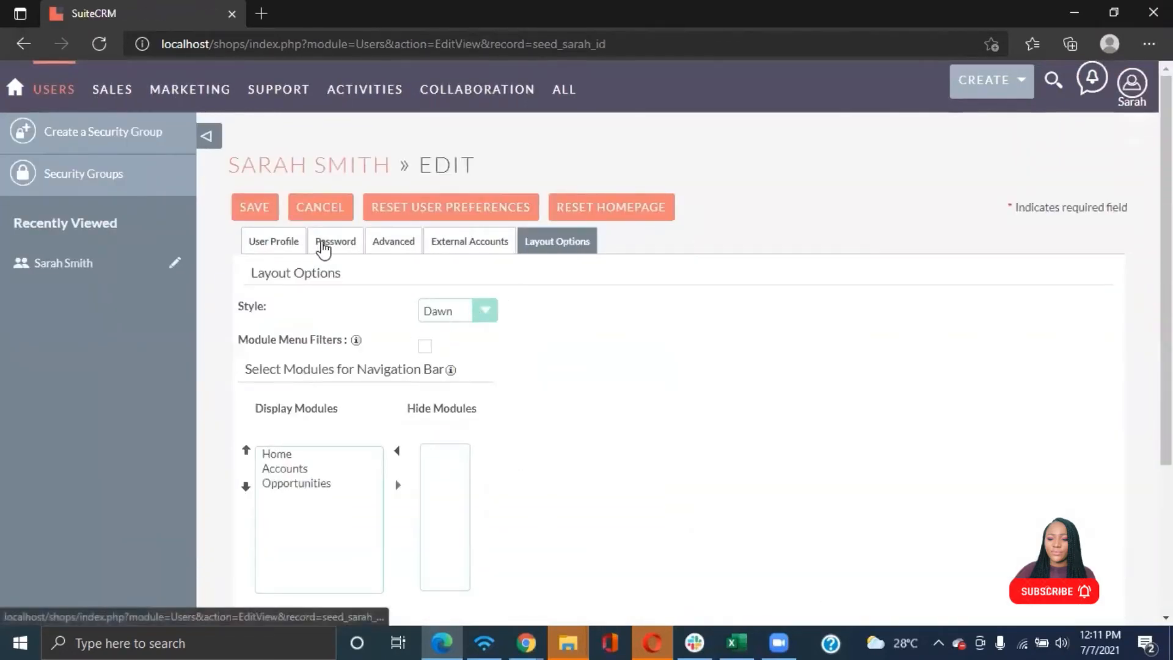
pyautogui.click(263, 208)
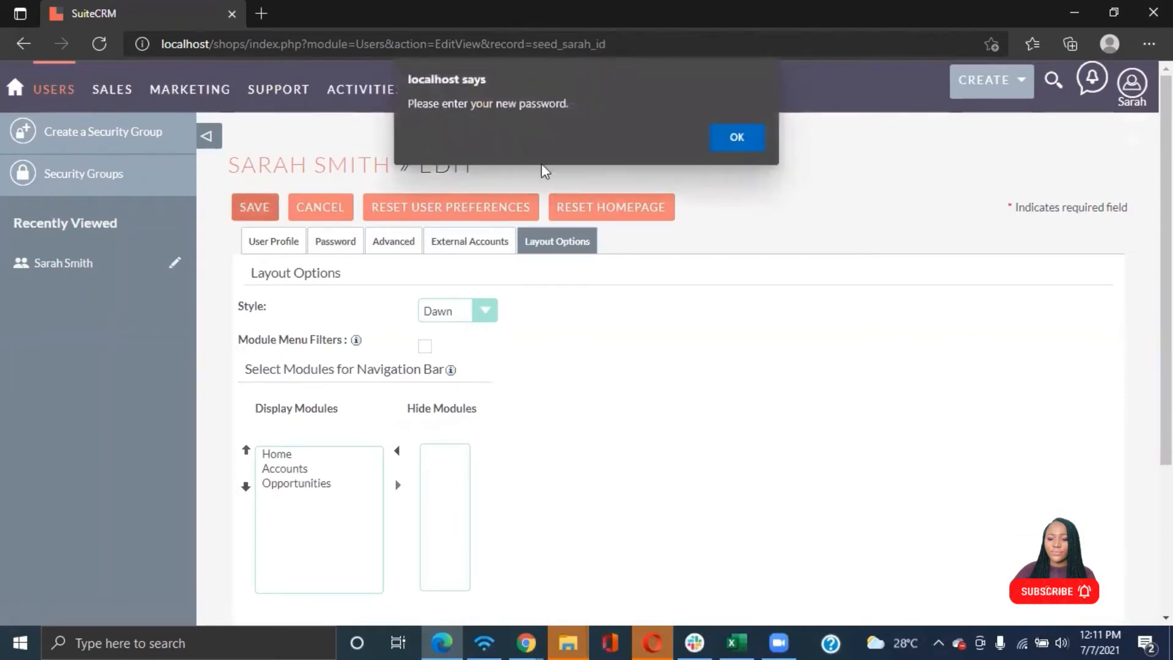
pyautogui.click(737, 137)
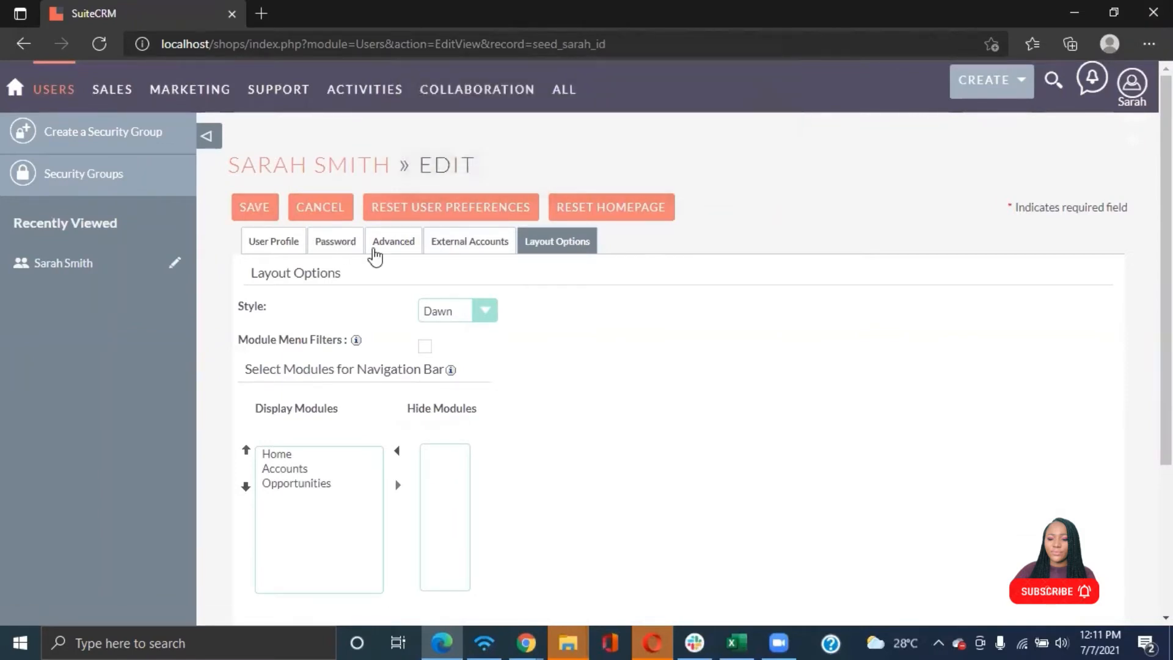
pyautogui.click(333, 243)
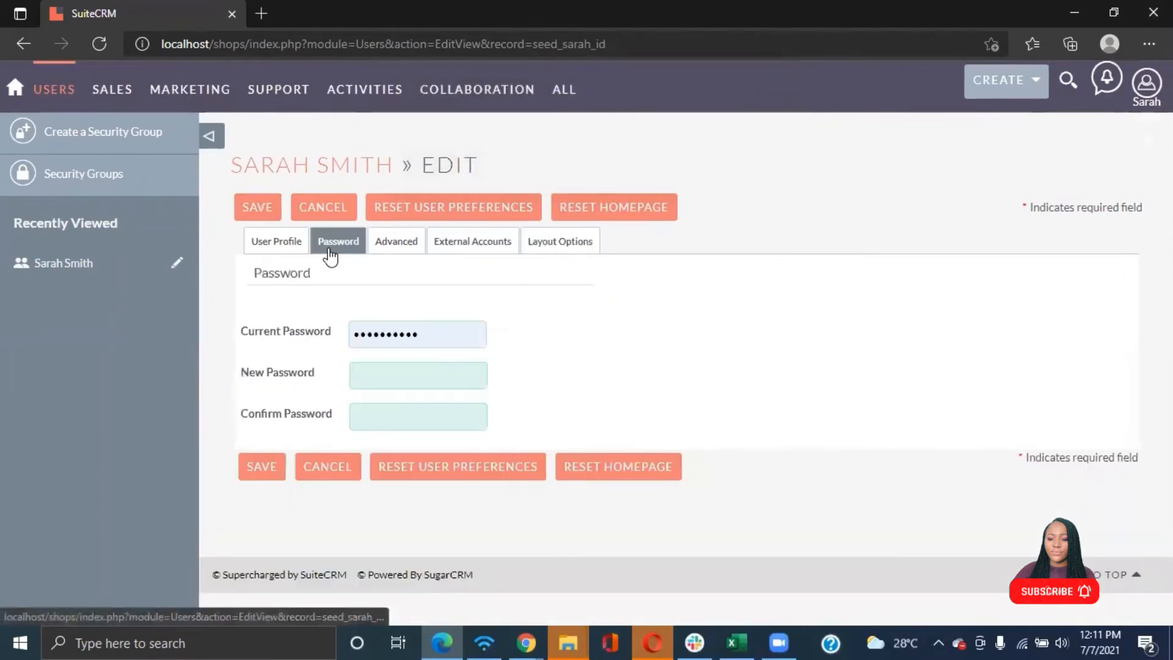
pyautogui.click(394, 375)
pyautogui.write('12')
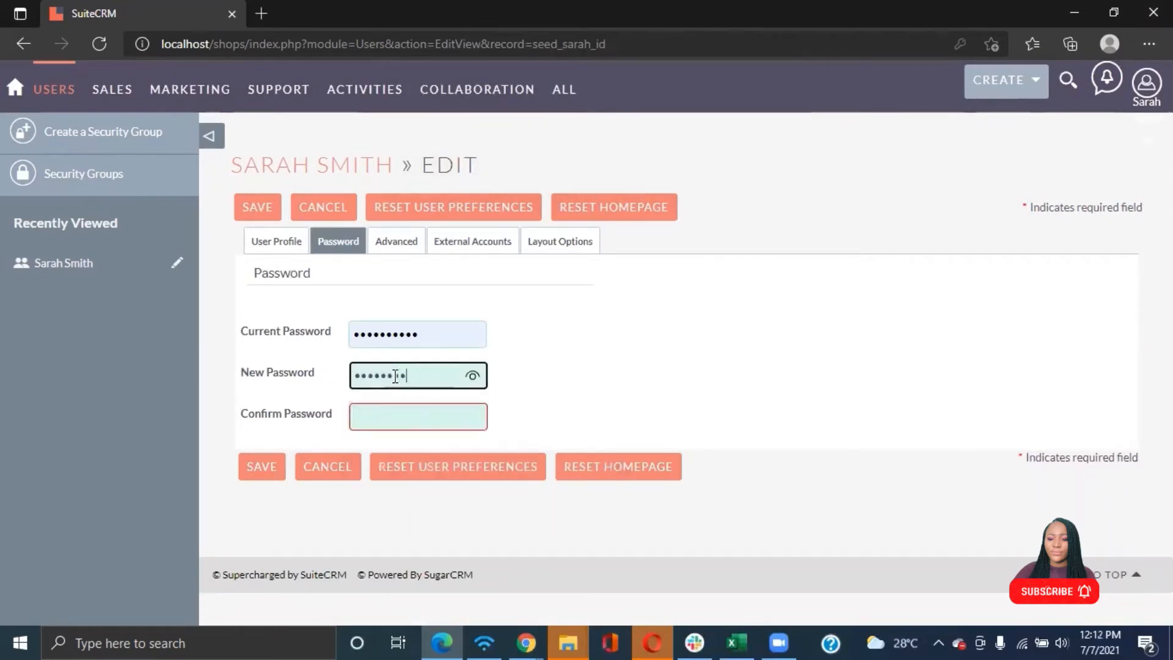
pyautogui.click(393, 416)
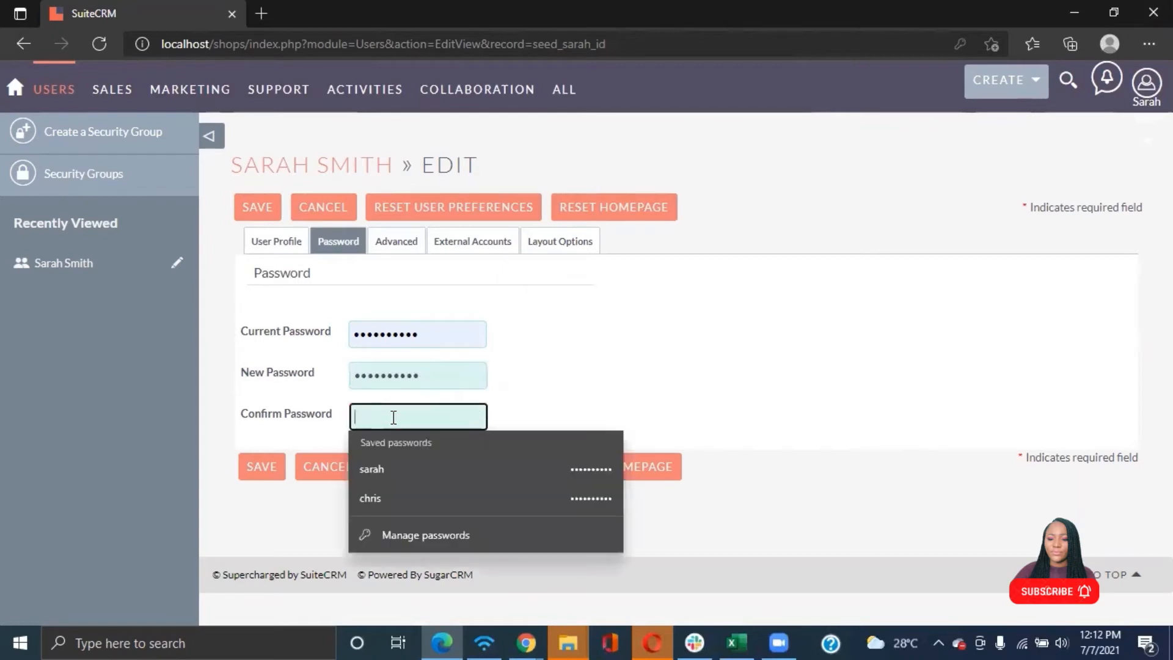
pyautogui.write('12')
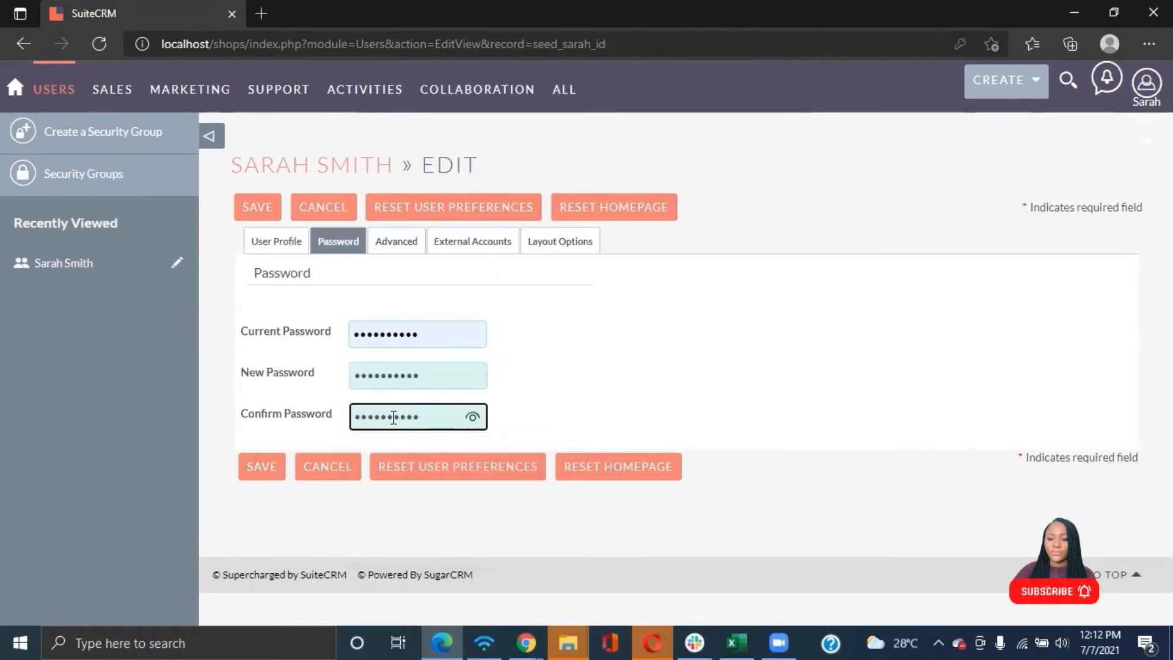
pyautogui.click(257, 215)
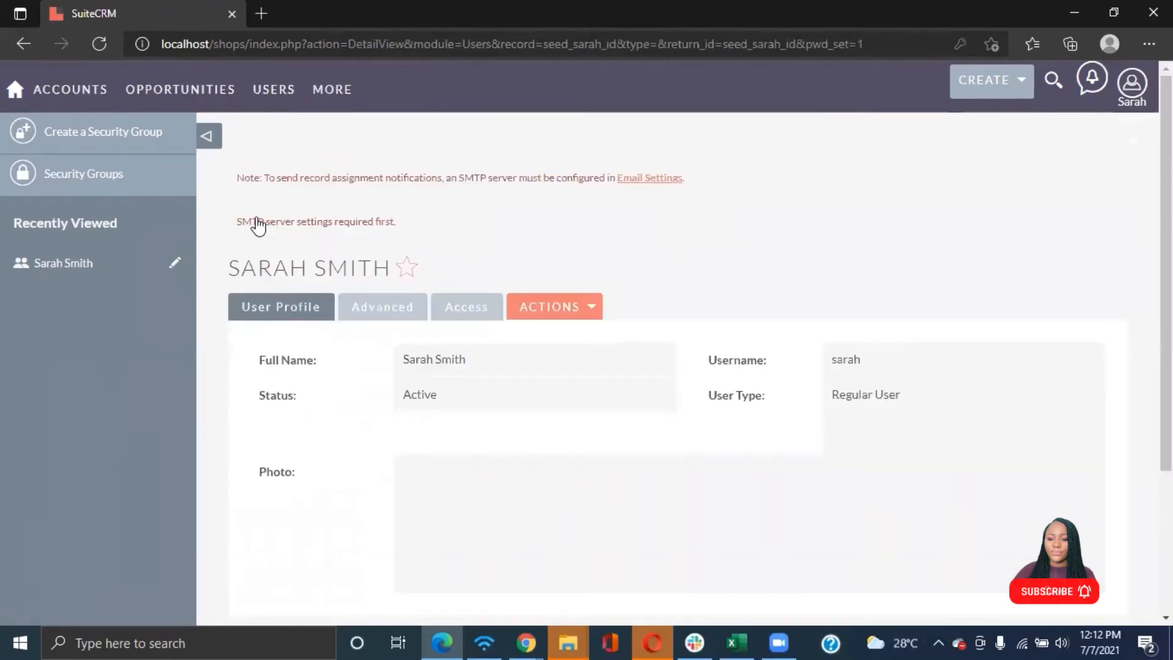
# Open the Create Opportunity form and inspect its fields, including Opportunity Name and Opportunity Amount
pyautogui.moveTo(183, 89)
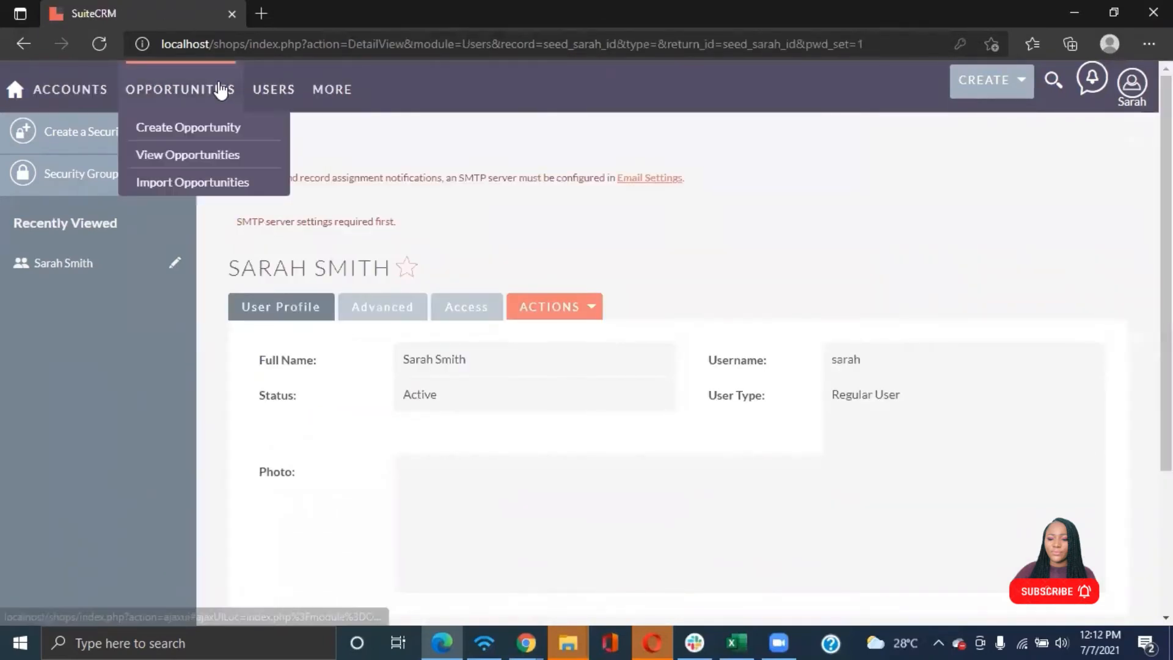
pyautogui.click(178, 129)
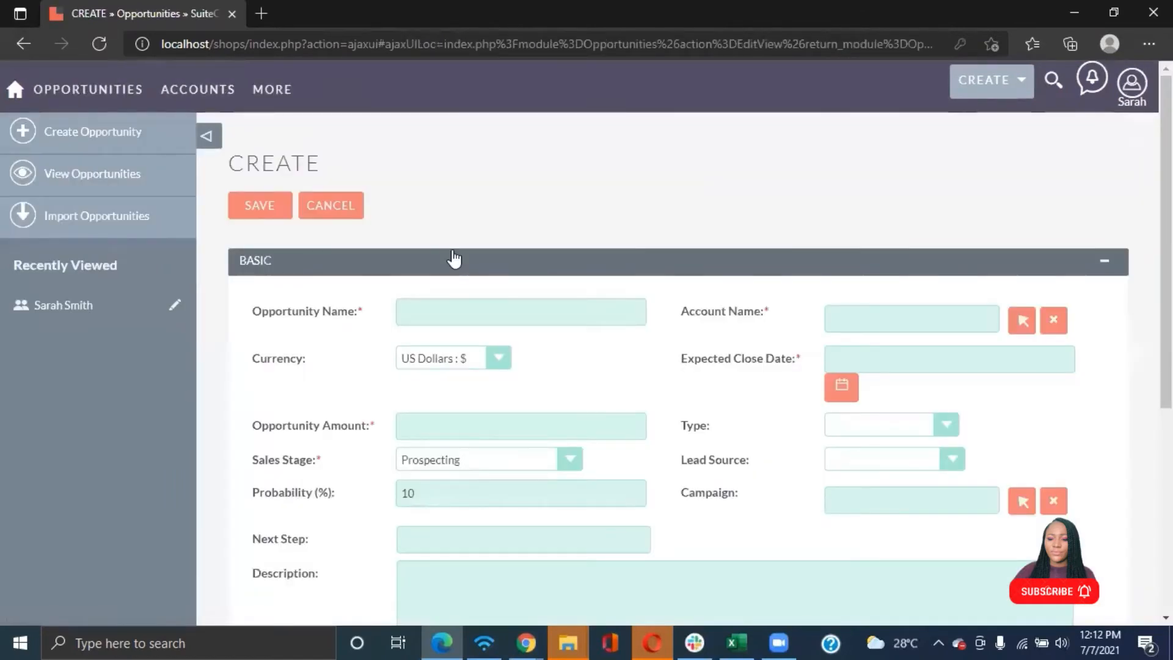
pyautogui.scroll(-5, 471, 390)
pyautogui.scroll(5, 465, 373)
pyautogui.click(429, 314)
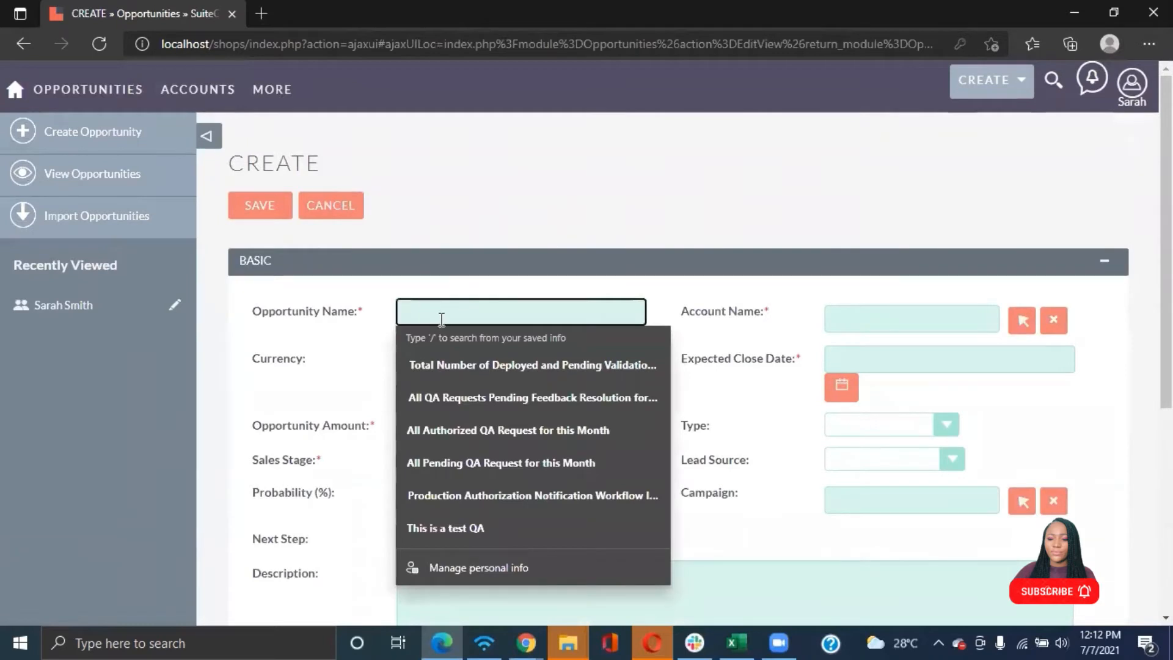
pyautogui.click(427, 430)
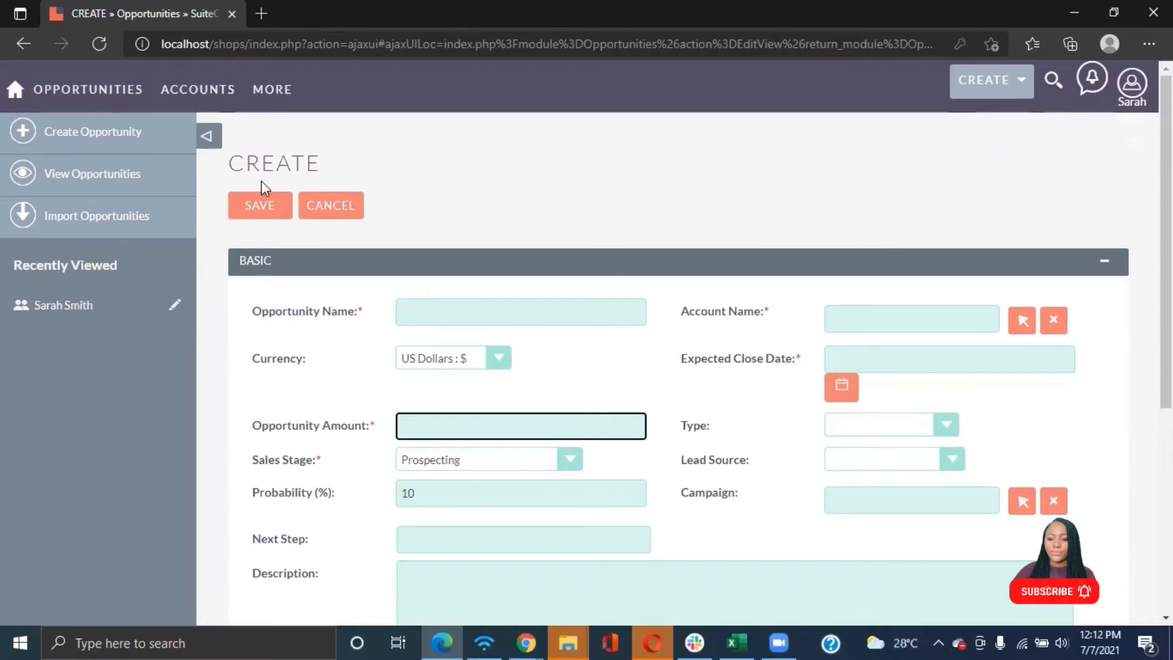
# Open the opportunities list and filter it to show only My Items
pyautogui.moveTo(77, 104)
pyautogui.click(81, 156)
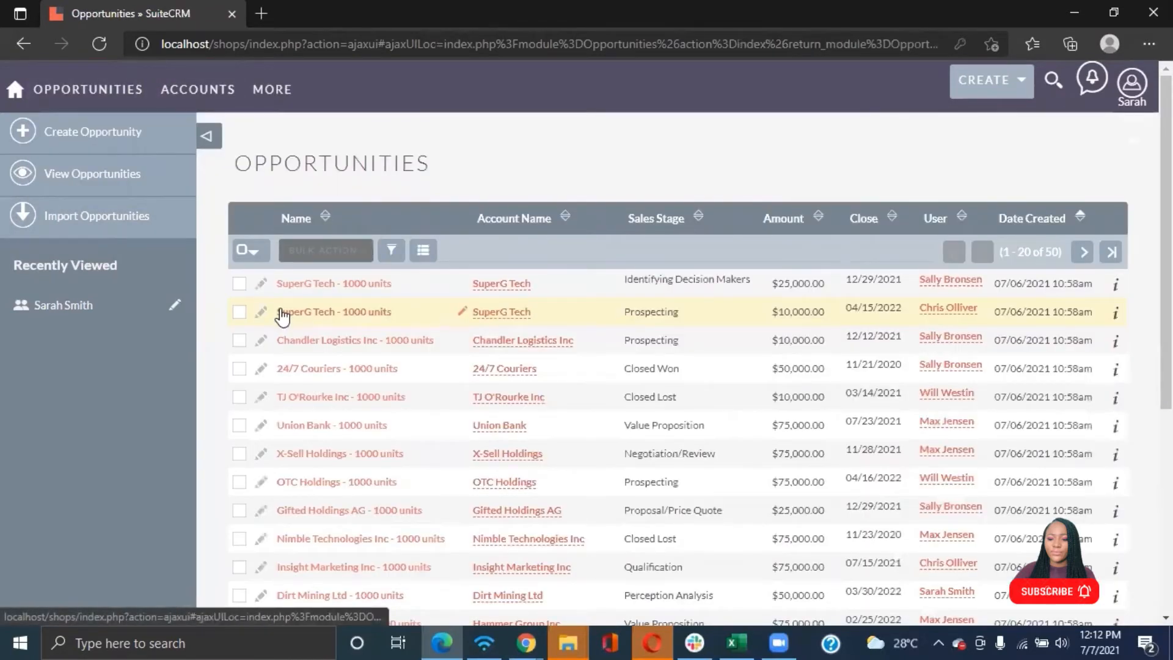
pyautogui.scroll(-6, 432, 340)
pyautogui.scroll(5, 483, 340)
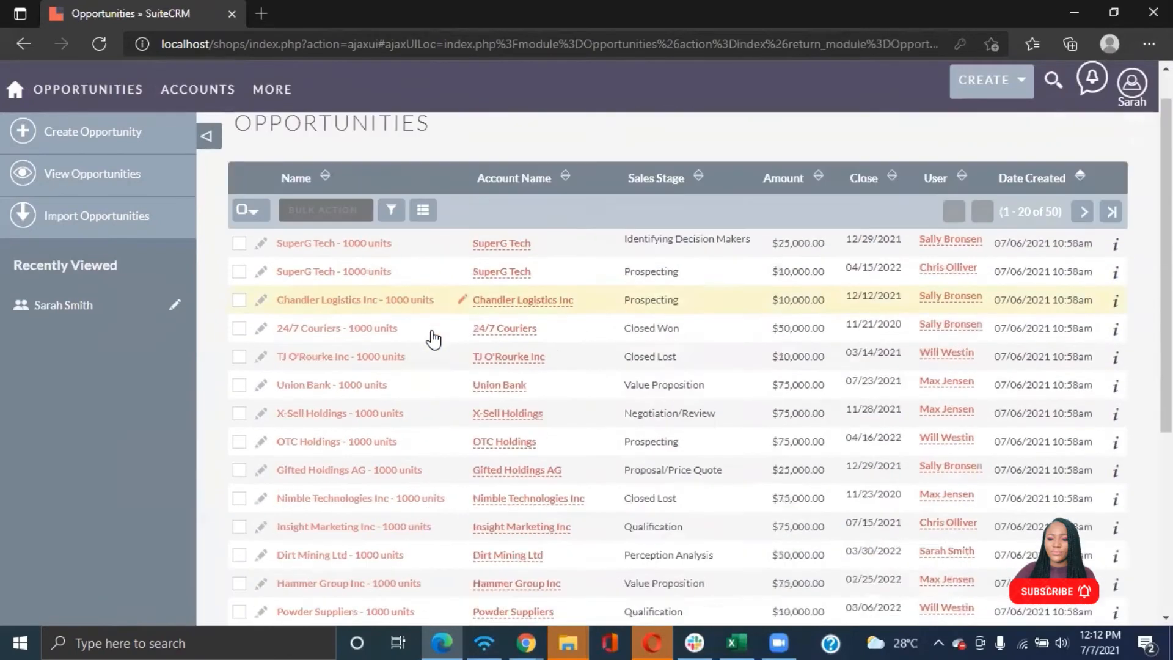
pyautogui.scroll(1, 433, 339)
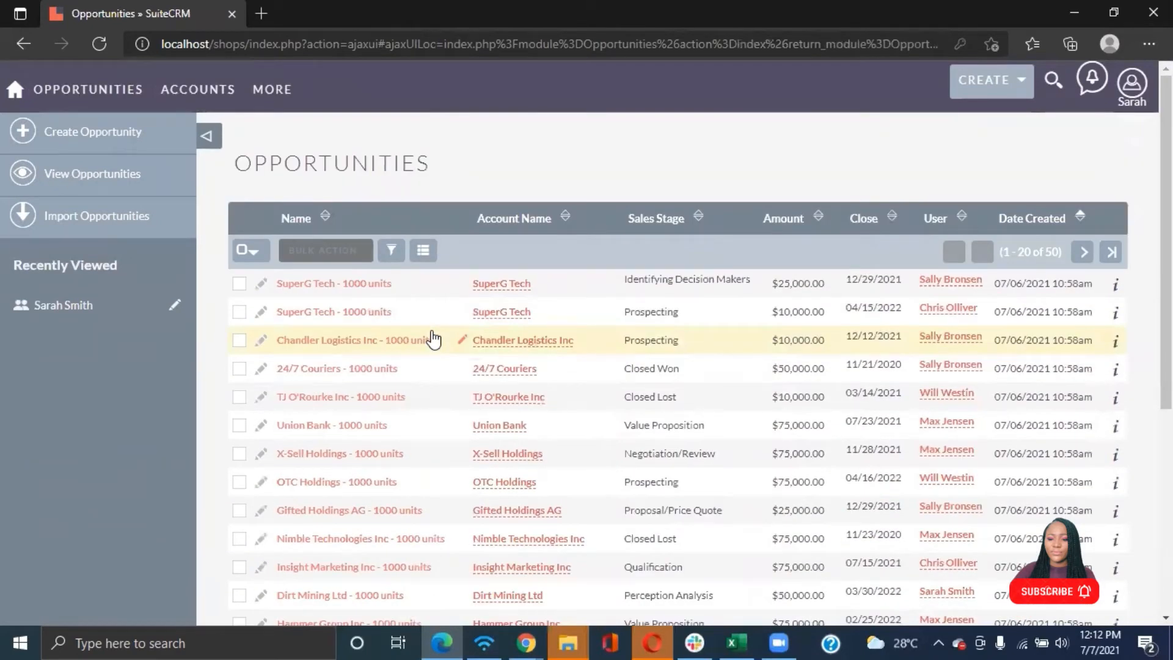
pyautogui.click(390, 250)
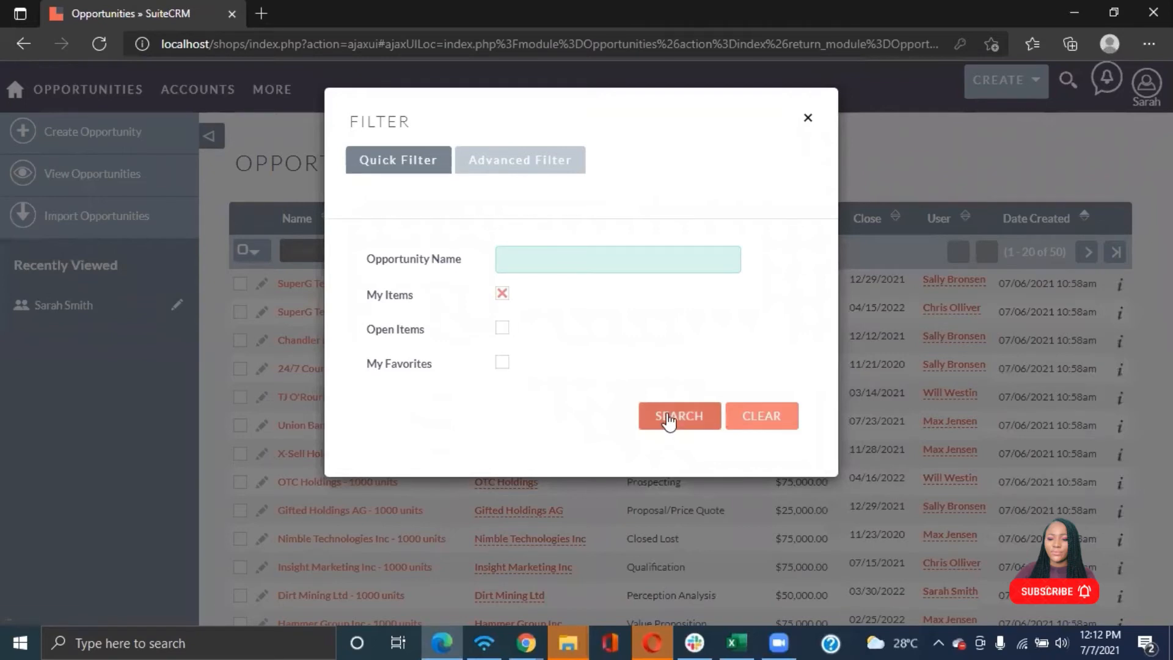
pyautogui.click(670, 418)
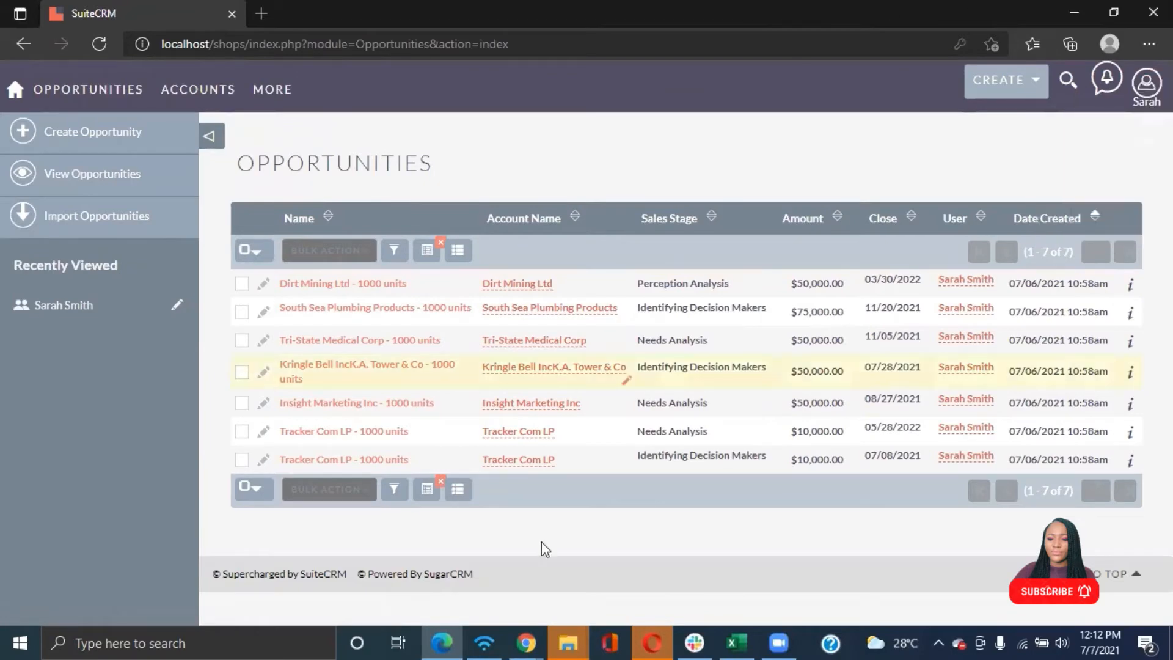
# Switch to the administrator's browser window and open Field Level Access Control Configurations from the Admin page
pyautogui.click(523, 642)
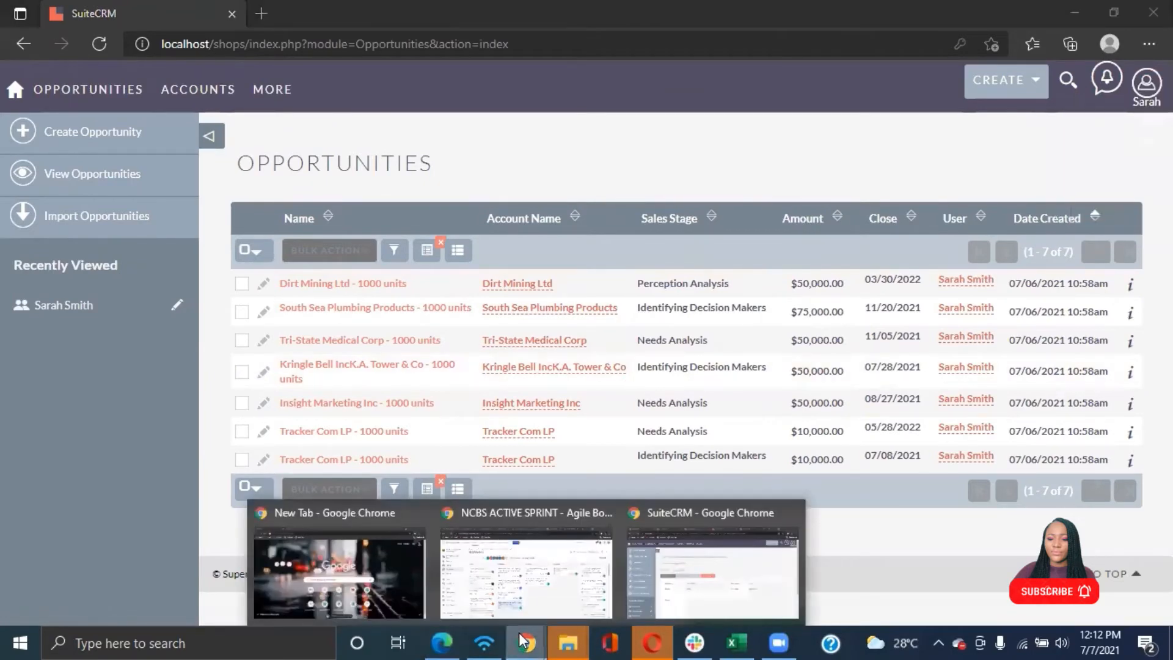
pyautogui.click(683, 581)
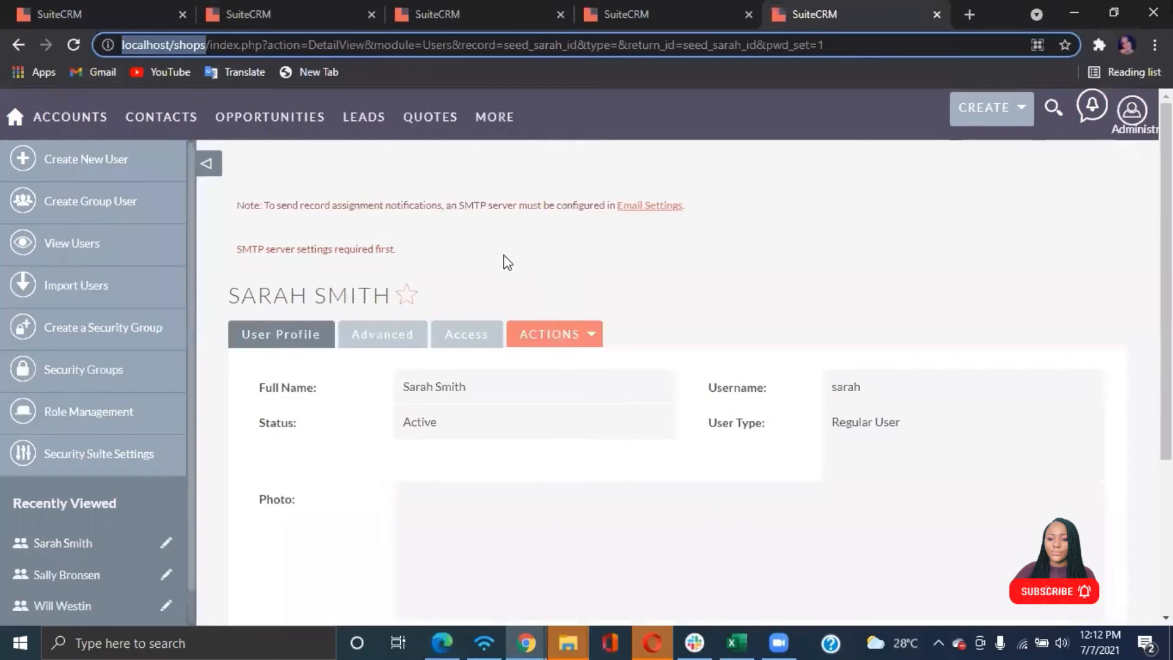
pyautogui.moveTo(1131, 110)
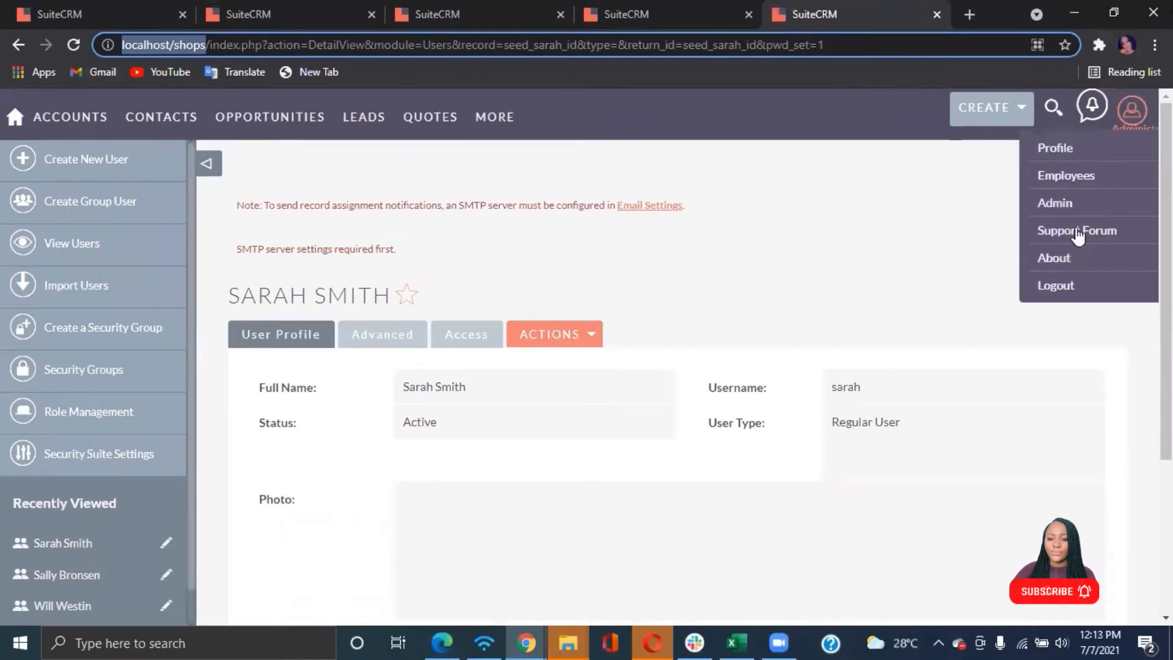
pyautogui.click(1058, 204)
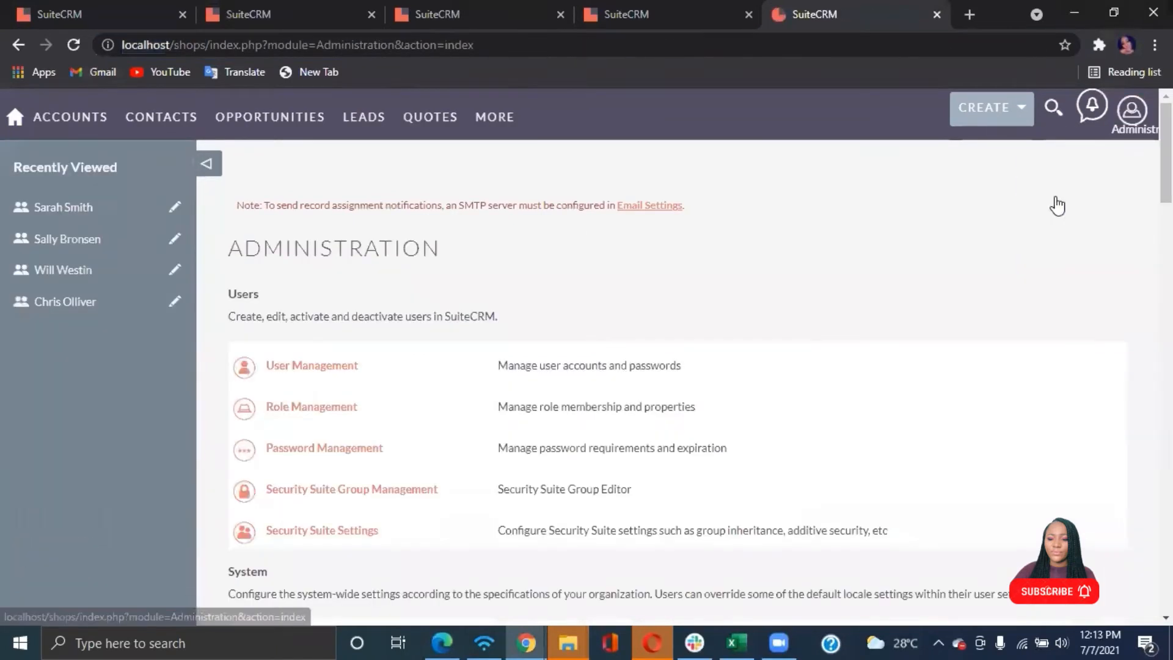
pyautogui.scroll(-12, 430, 382)
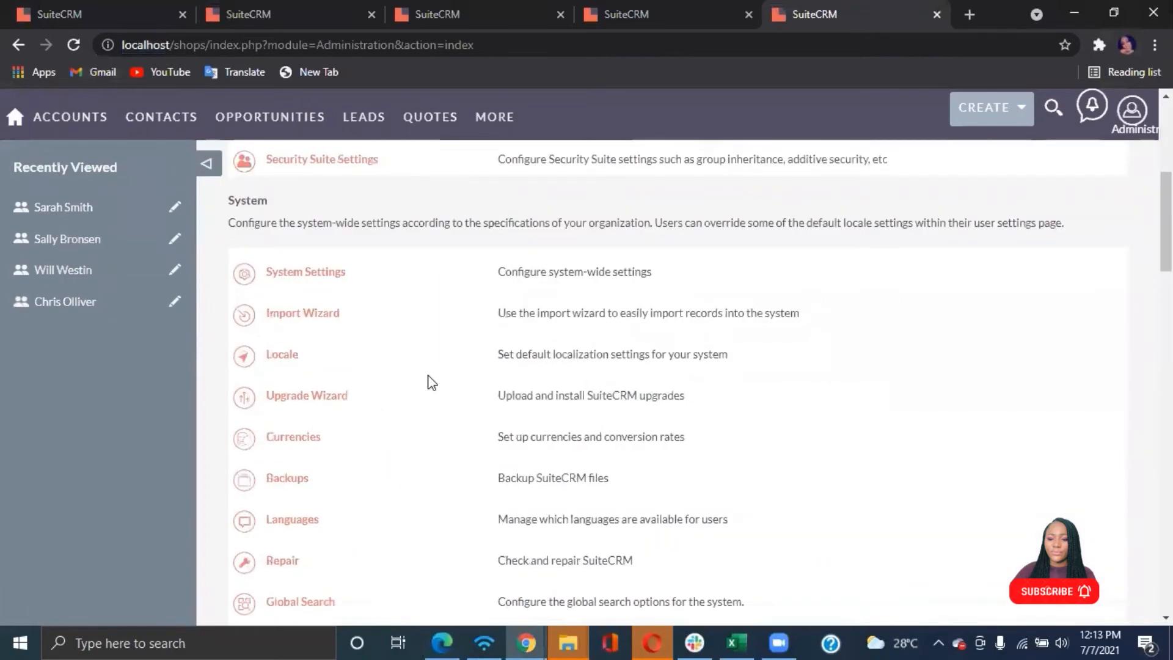
pyautogui.scroll(-9, 432, 383)
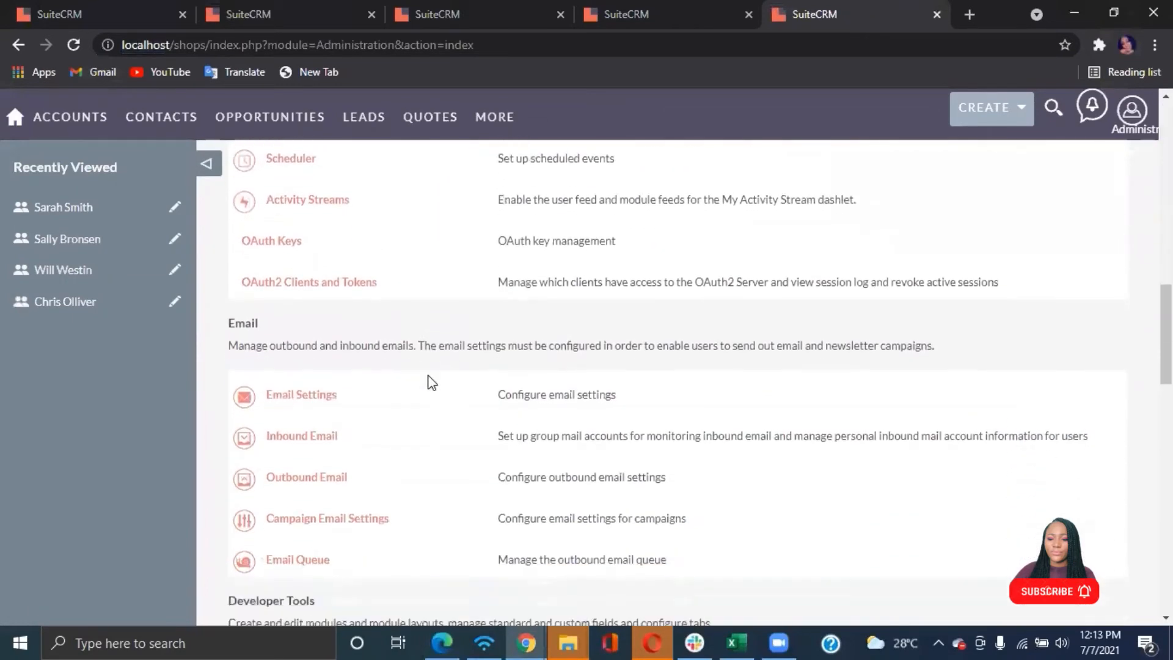
pyautogui.scroll(-12, 432, 383)
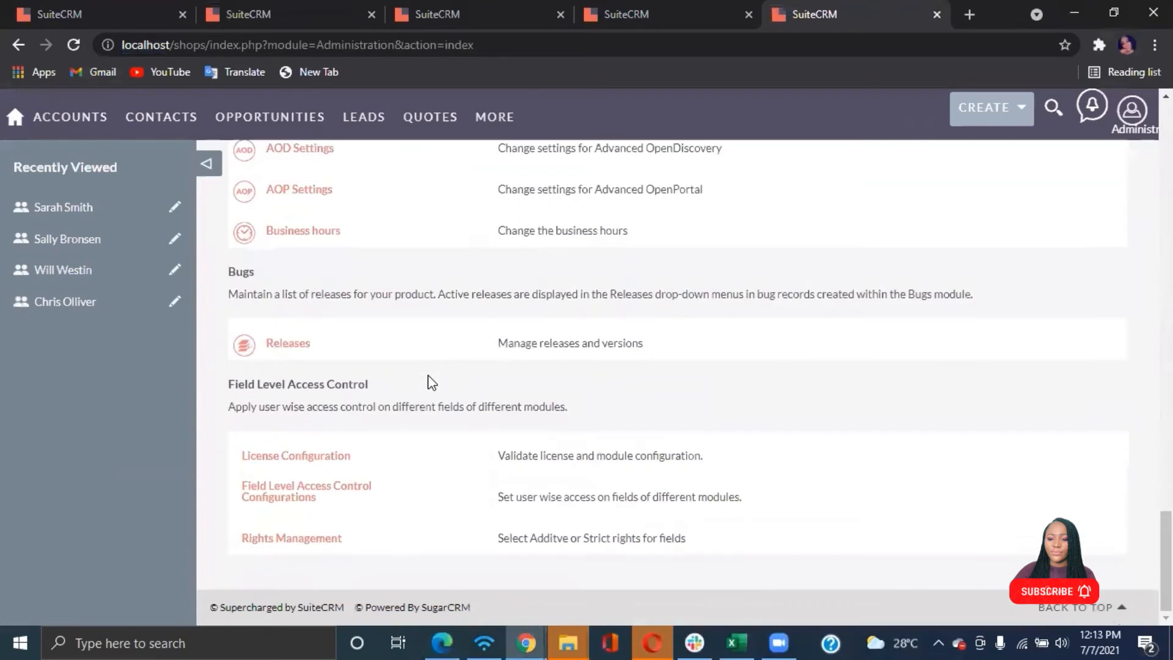
pyautogui.click(285, 498)
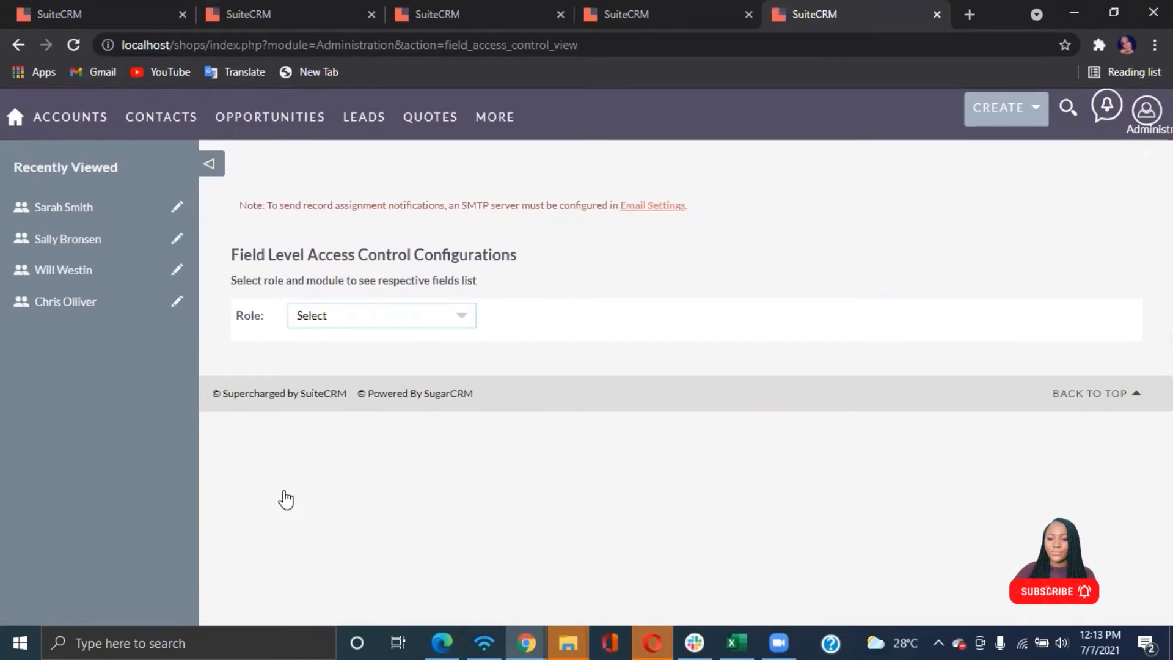
# For the Junior Marketing Team role in Opportunities, set the Opportunity Amount field to Read Only and save
pyautogui.click(468, 316)
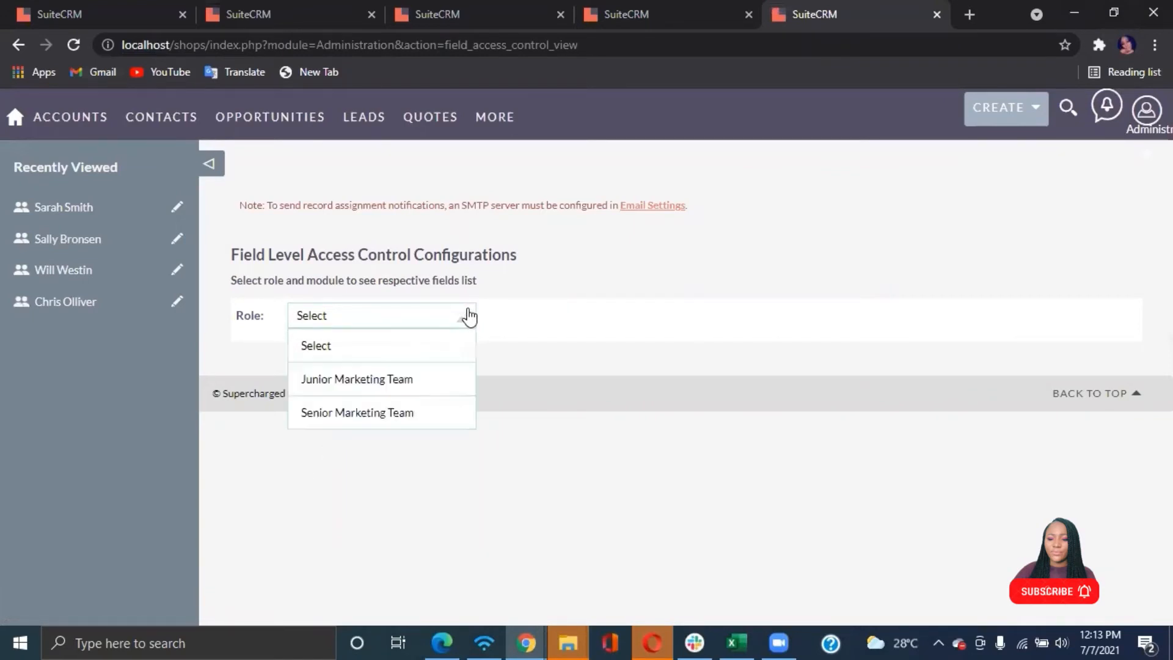
pyautogui.click(335, 385)
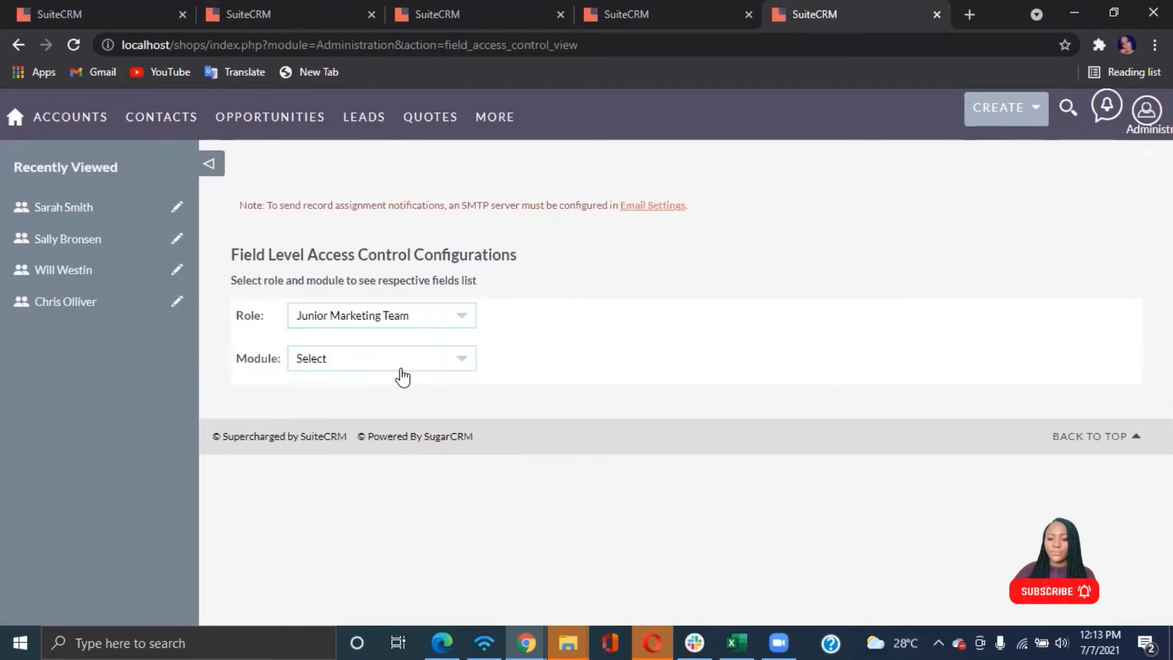
pyautogui.click(401, 366)
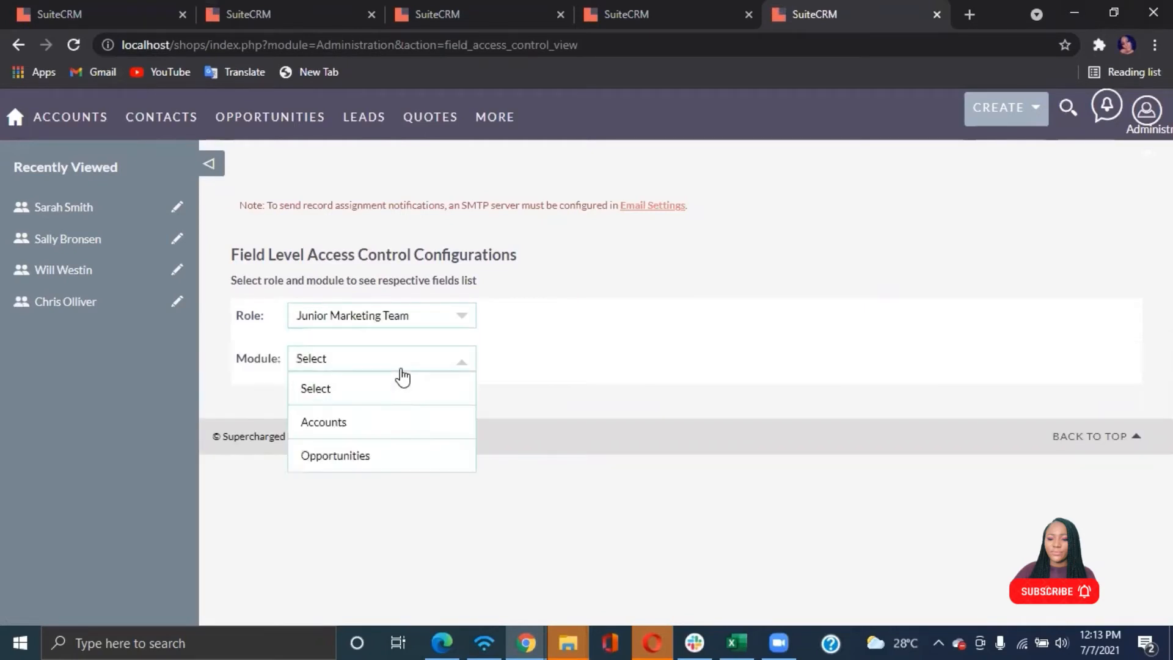
pyautogui.click(340, 457)
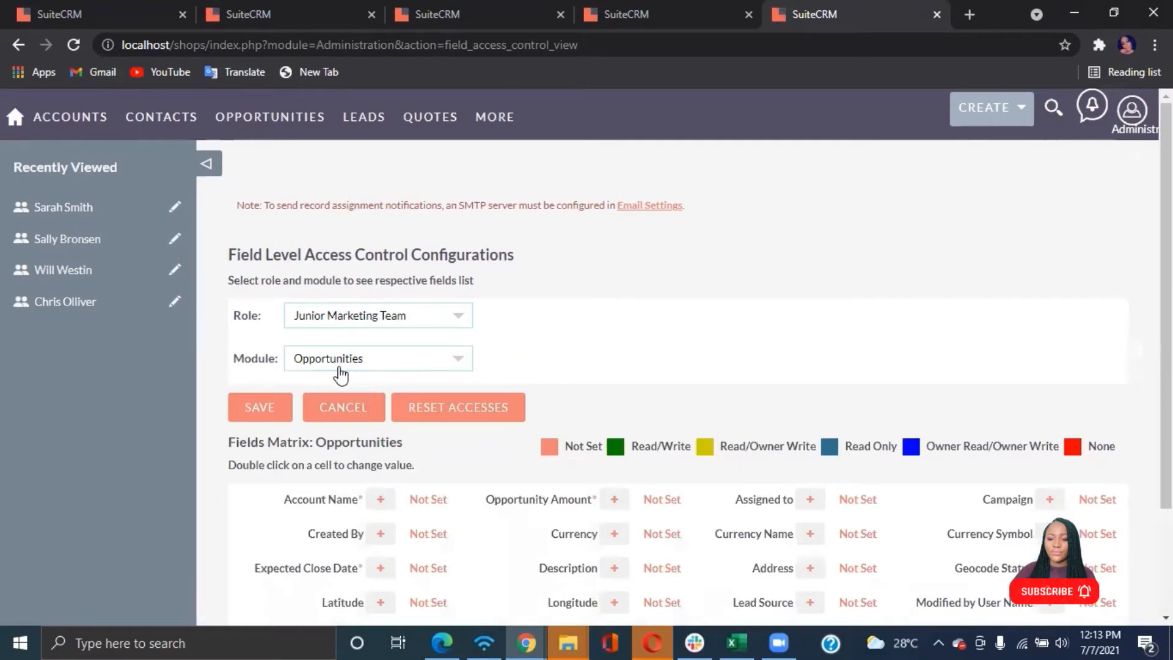
pyautogui.scroll(-3, 632, 359)
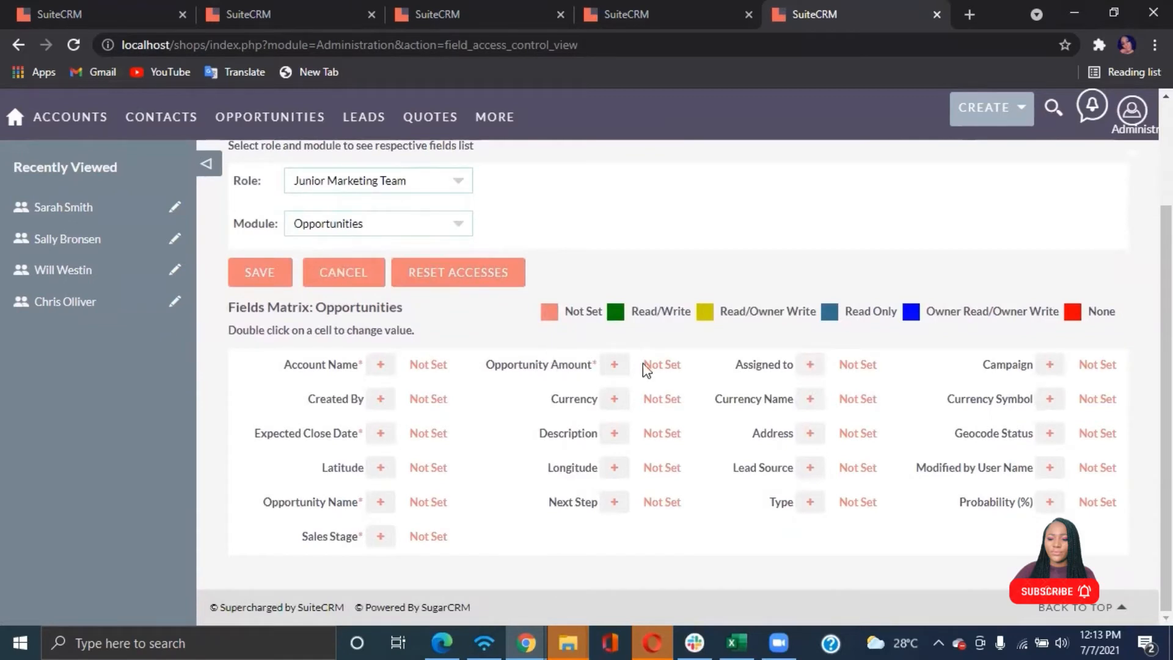
pyautogui.doubleClick(668, 368)
pyautogui.click(669, 369)
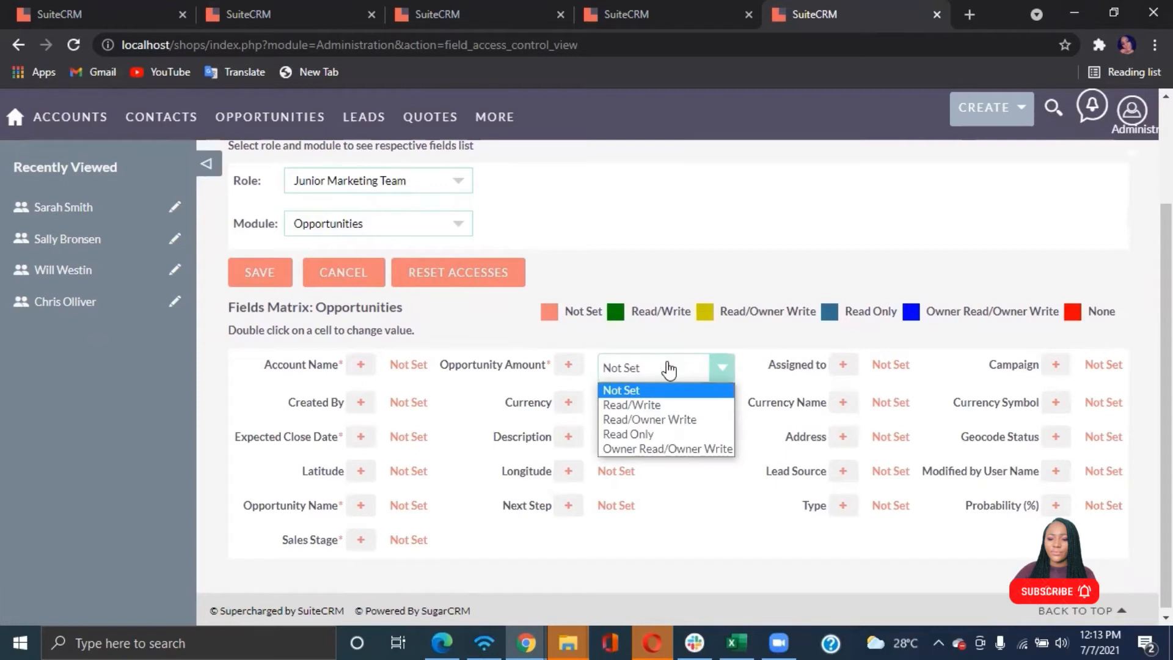
pyautogui.click(632, 434)
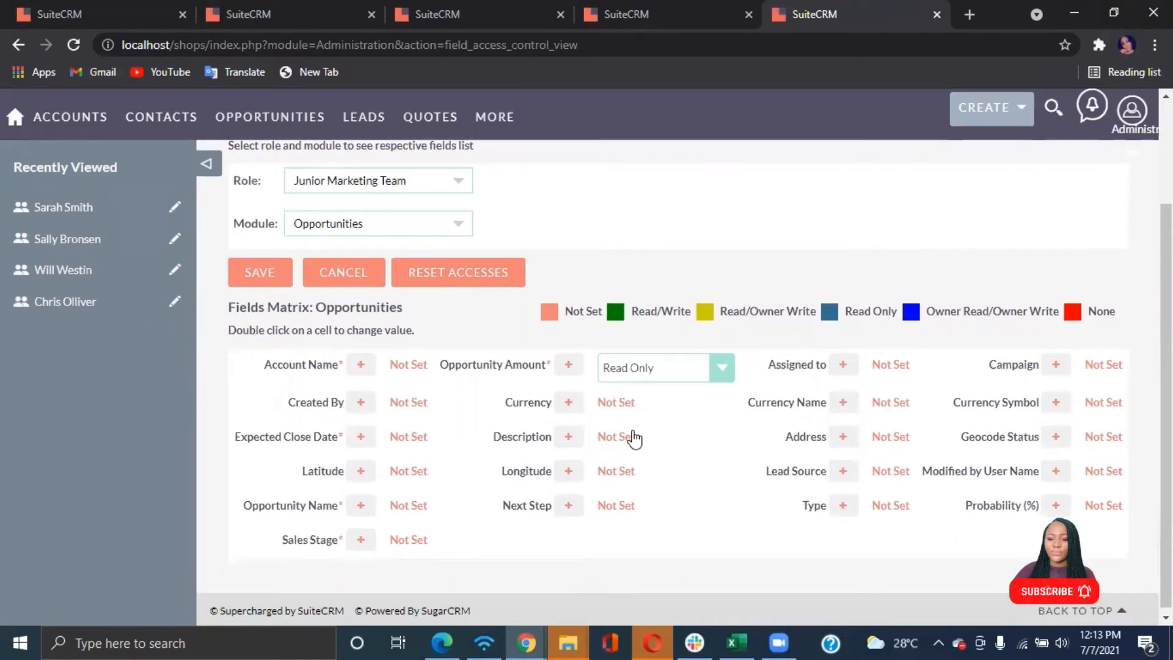
pyautogui.click(264, 280)
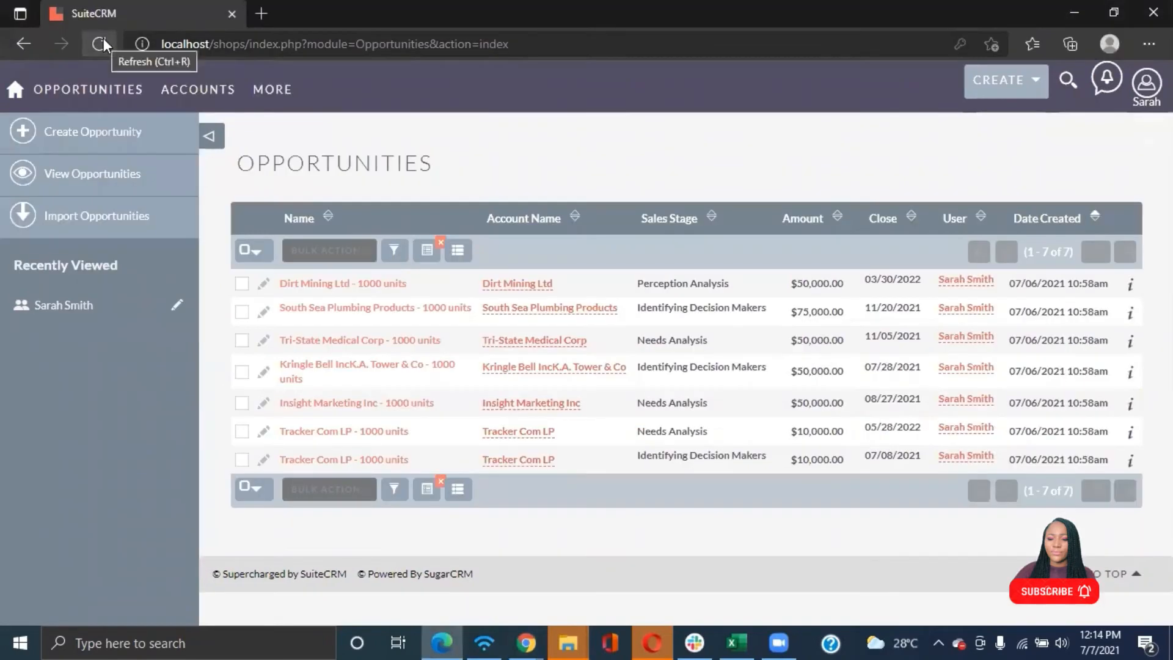
# Reload the opportunities list, open Dirt Mining Ltd - 1000 units for editing, and try deleting digits from its Opportunity Amount
pyautogui.click(102, 44)
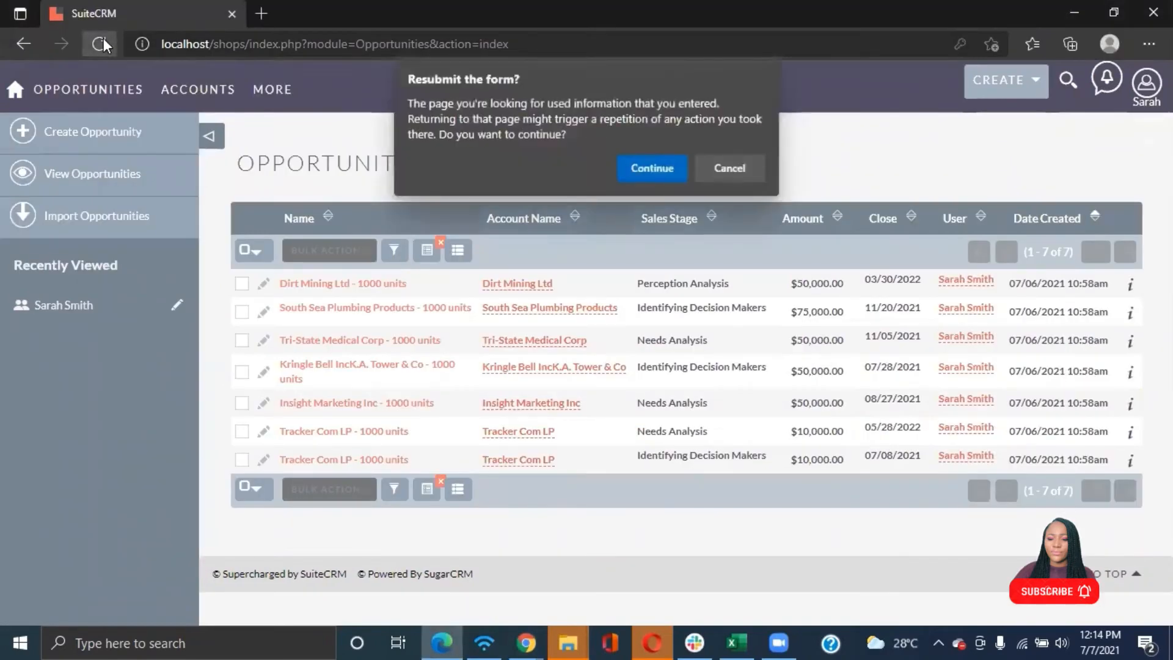
pyautogui.click(644, 168)
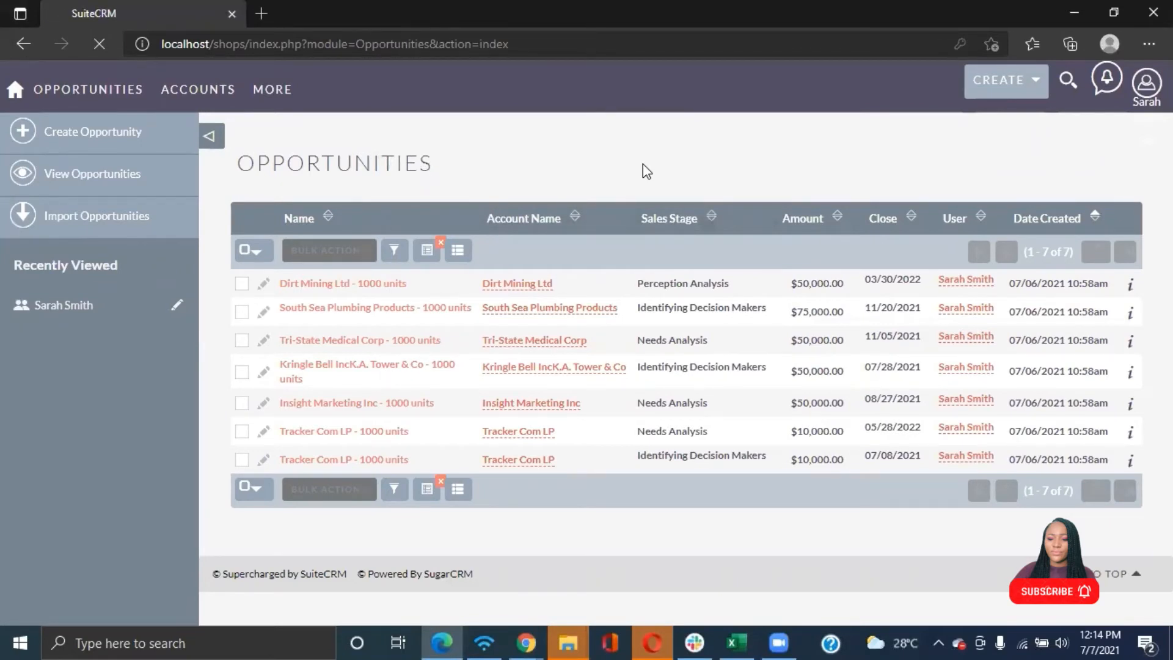
pyautogui.click(281, 284)
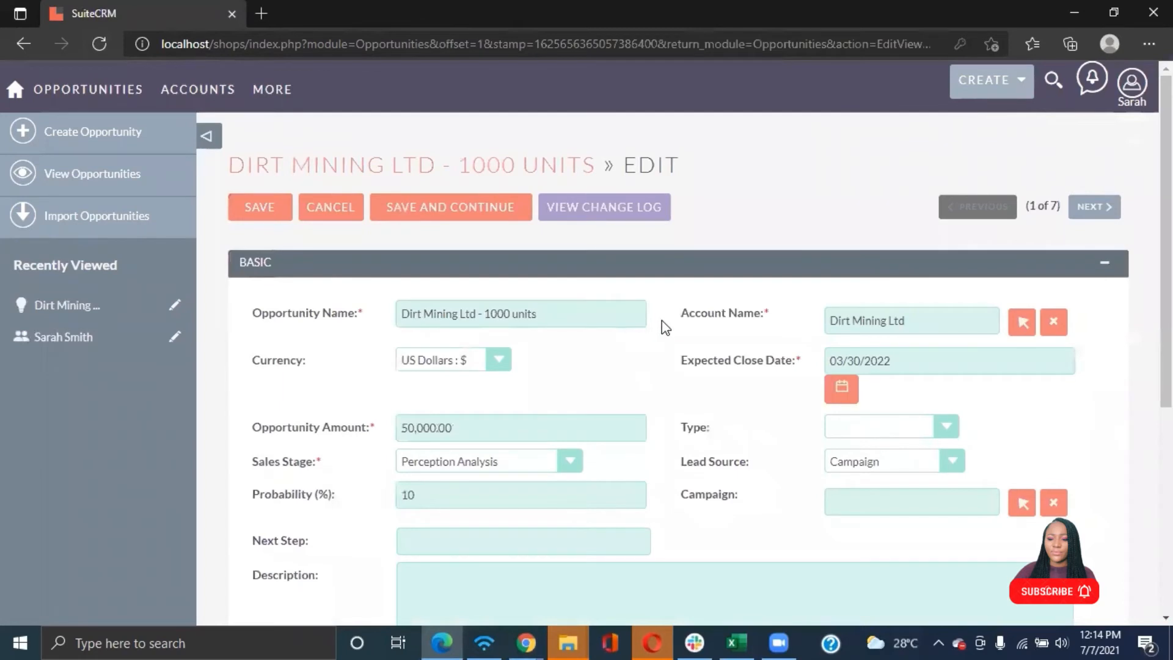
pyautogui.scroll(-1, 667, 328)
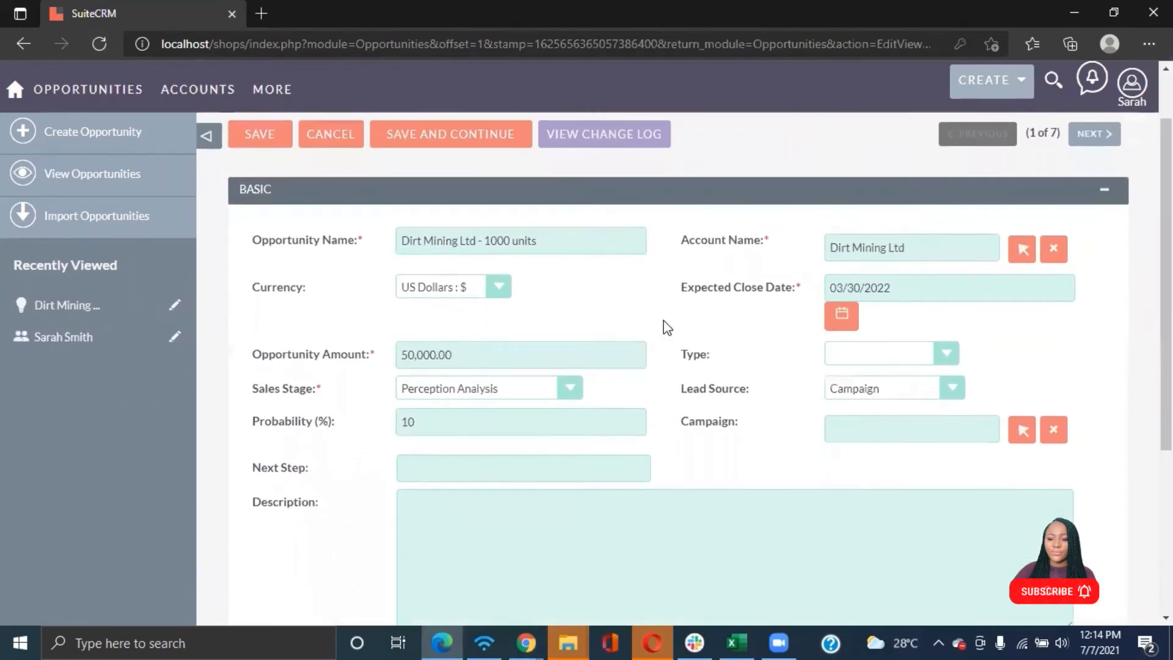
pyautogui.click(505, 354)
pyautogui.press('BackSpace')
pyautogui.press('BackSpace')
pyautogui.press('BackSpace')
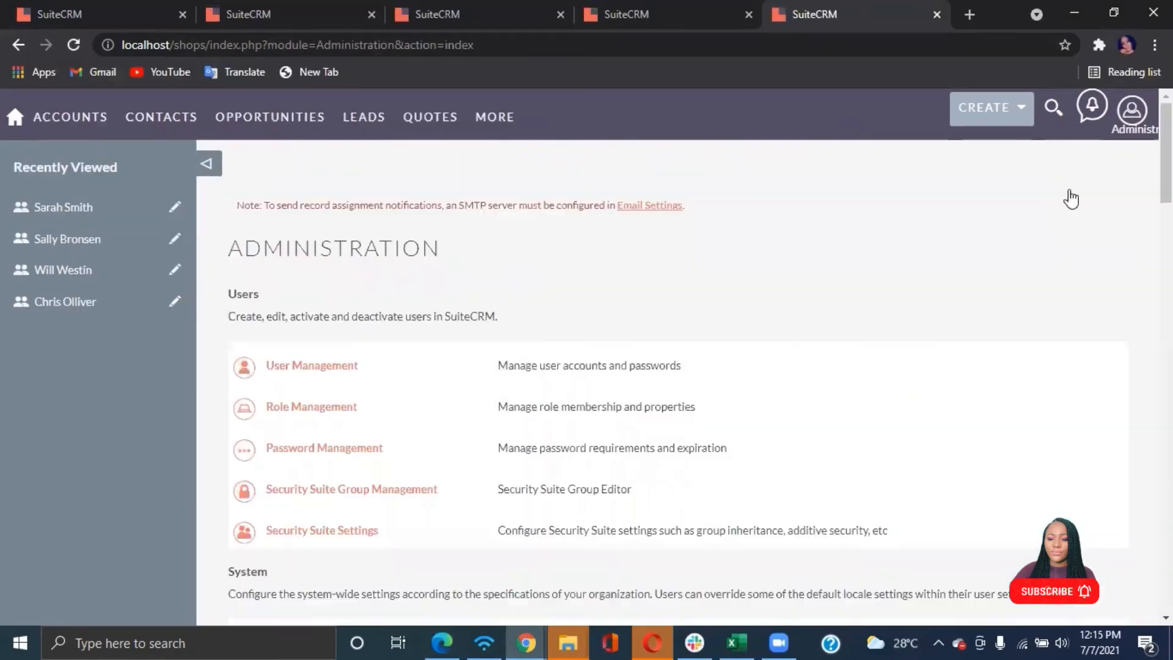
# Run Quick Repair and Rebuild from the Repair page and return to the Administration page
pyautogui.scroll(-5, 409, 442)
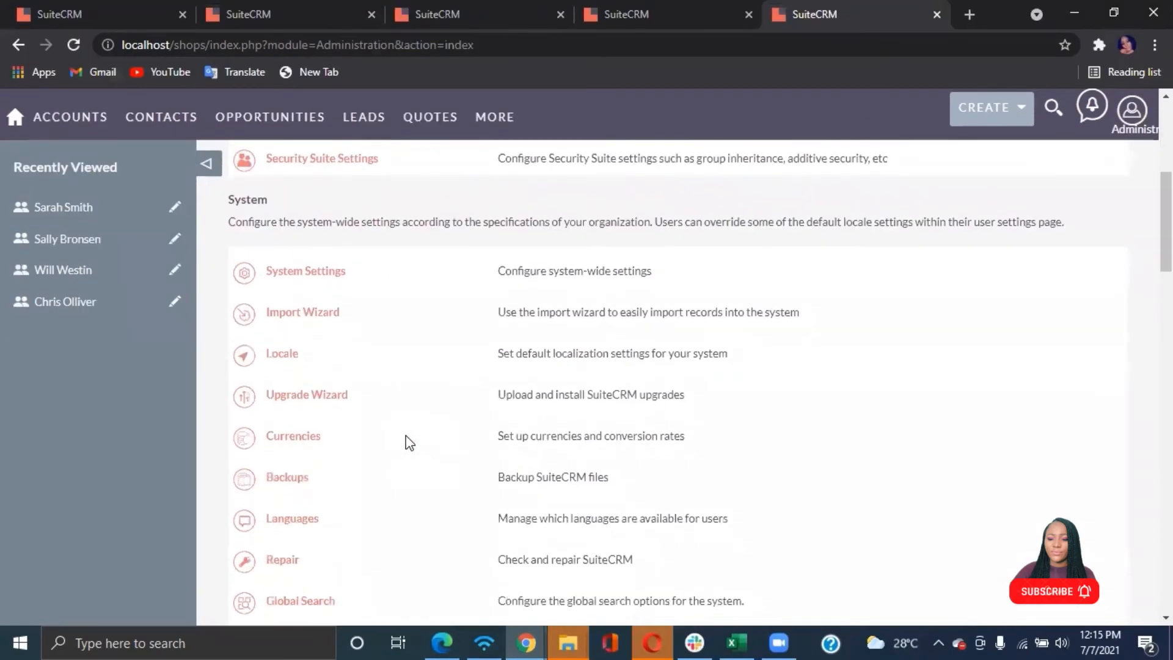
pyautogui.scroll(-2, 407, 440)
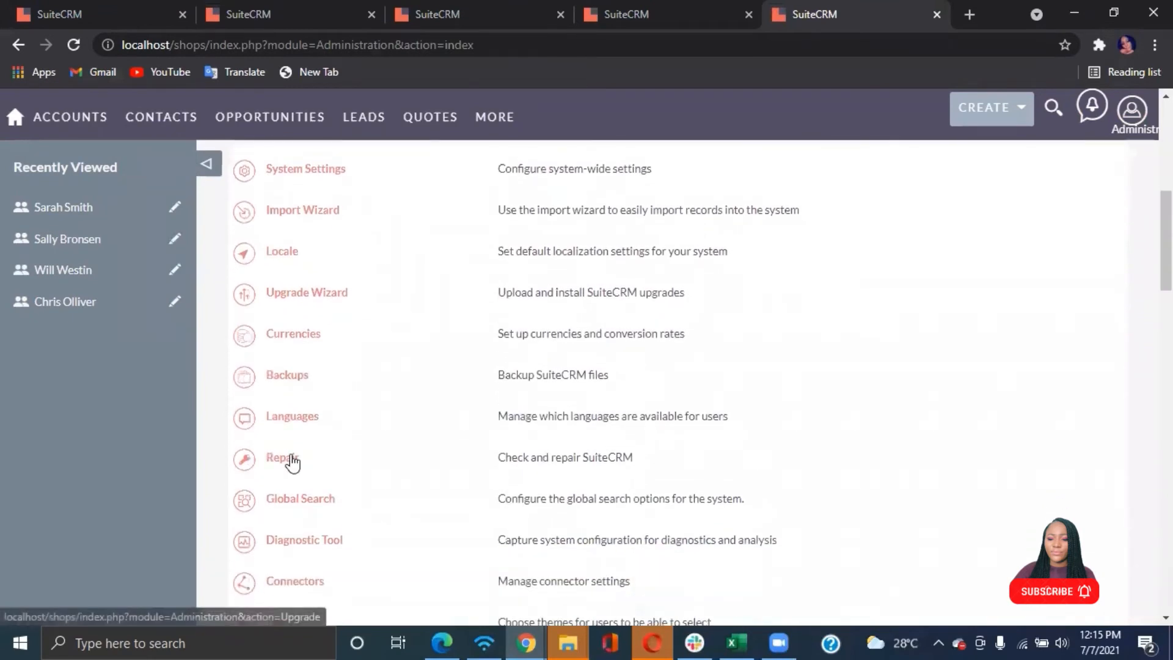
pyautogui.click(287, 458)
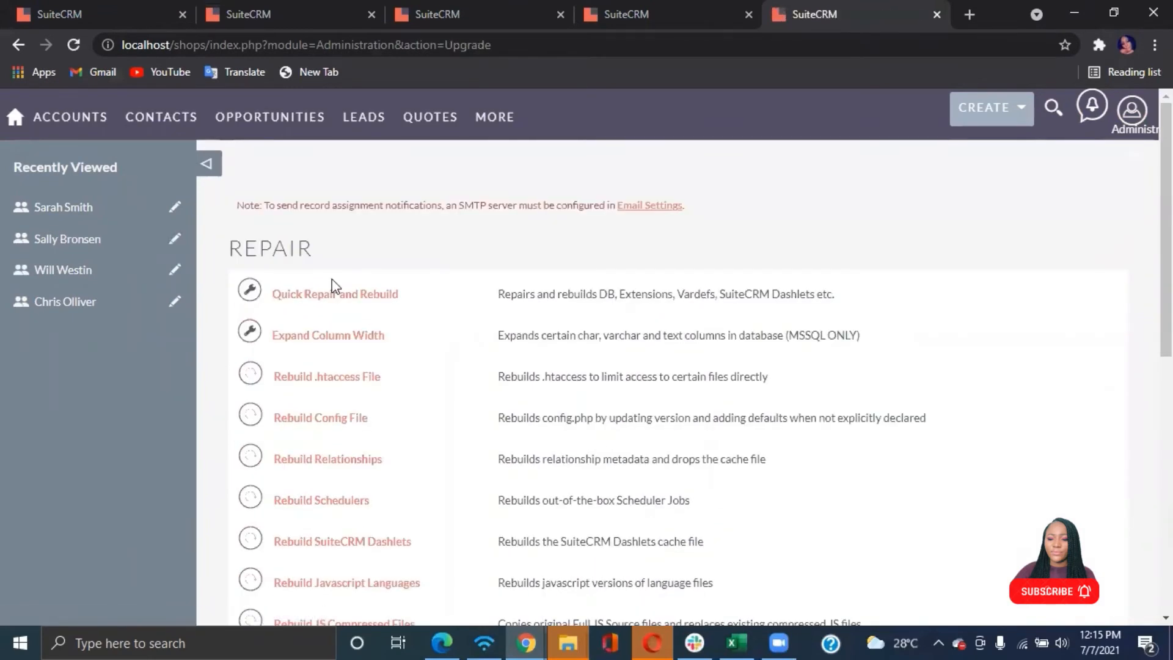
pyautogui.click(335, 294)
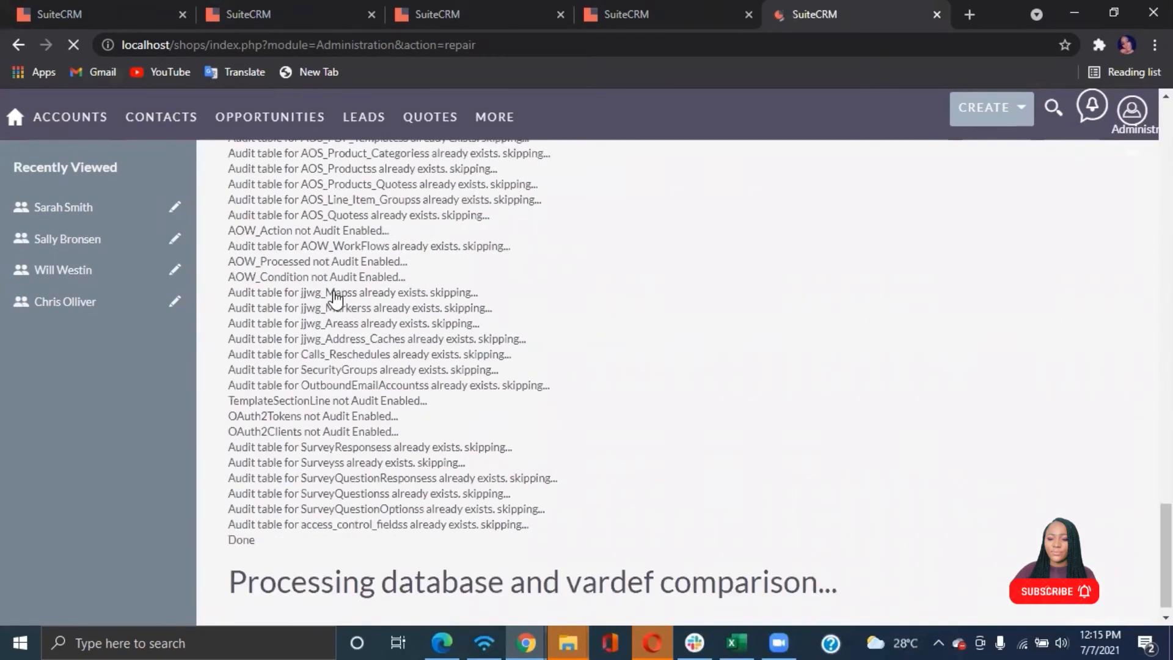
pyautogui.scroll(-1, 335, 298)
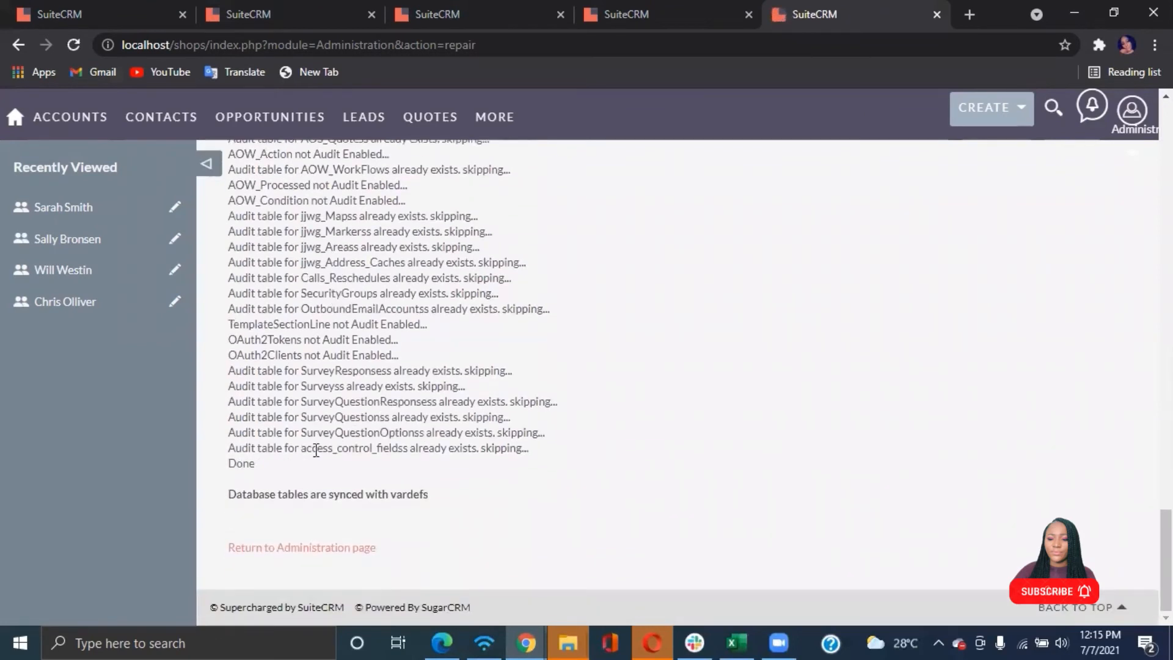
pyautogui.click(290, 554)
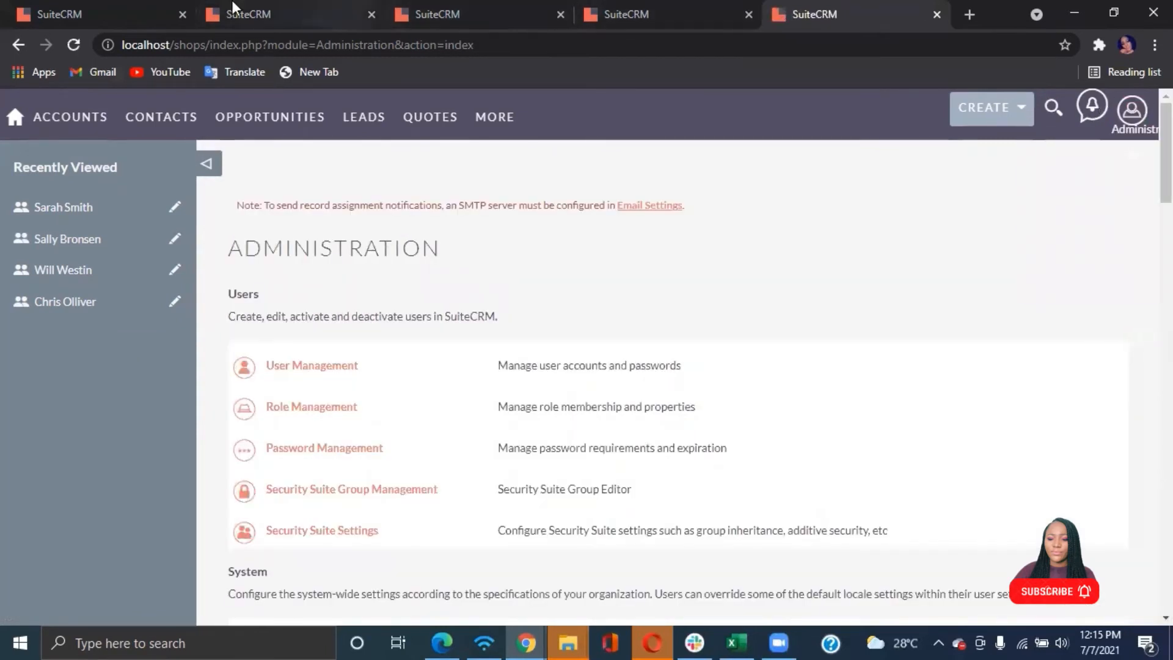
# Close the extra SuiteCRM browser tabs, keeping only the administrator's tab
pyautogui.click(181, 14)
pyautogui.click(182, 14)
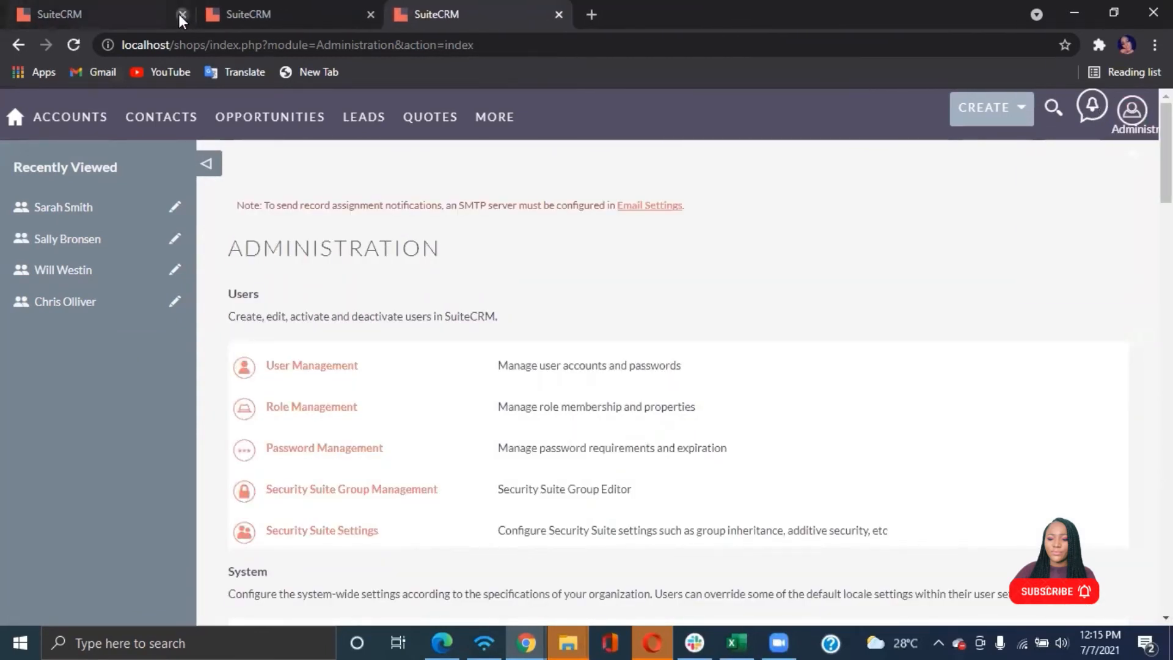
pyautogui.click(182, 14)
pyautogui.click(181, 14)
# Log out of the administrator account and log in with the username sarah
pyautogui.moveTo(1131, 113)
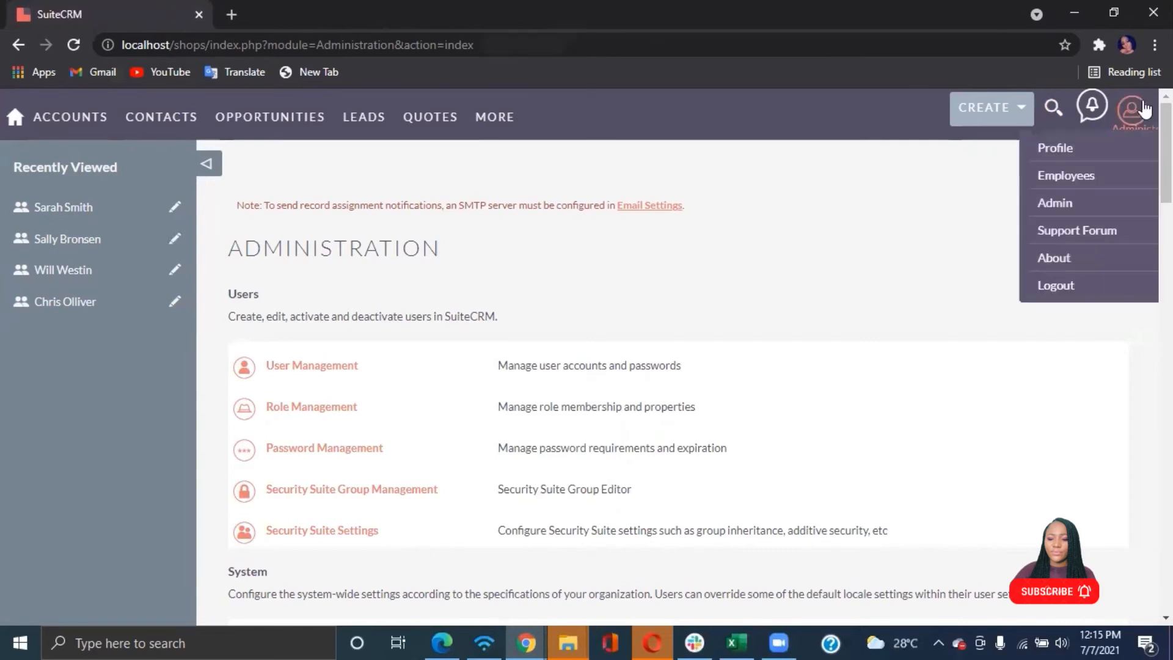
pyautogui.click(1057, 283)
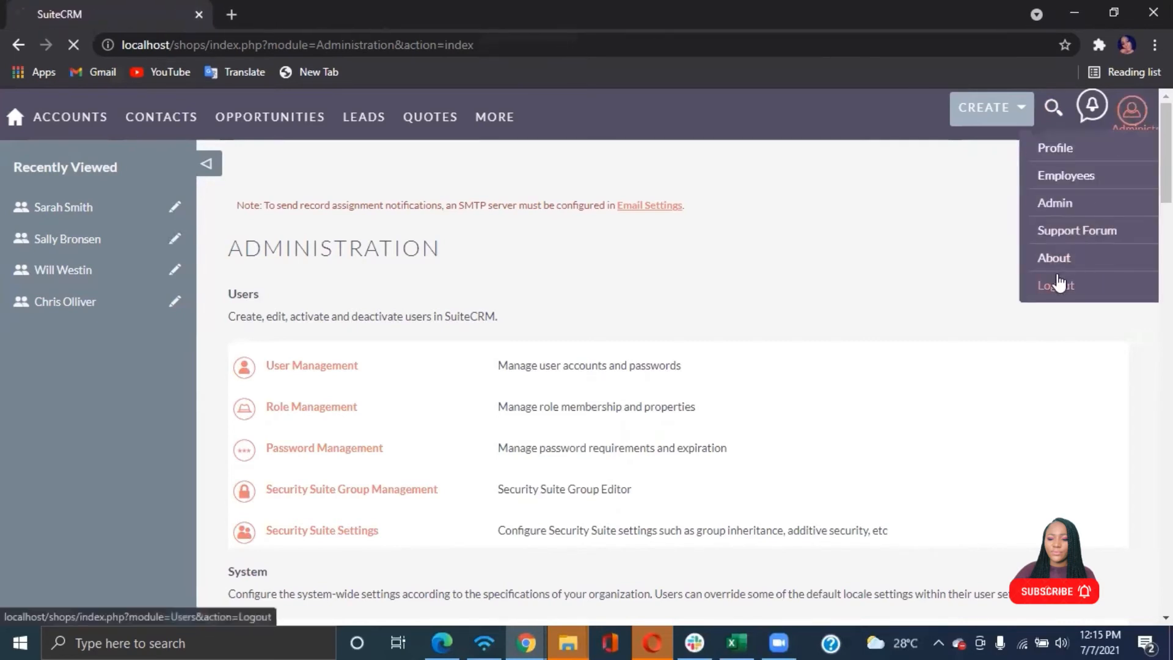
pyautogui.click(628, 341)
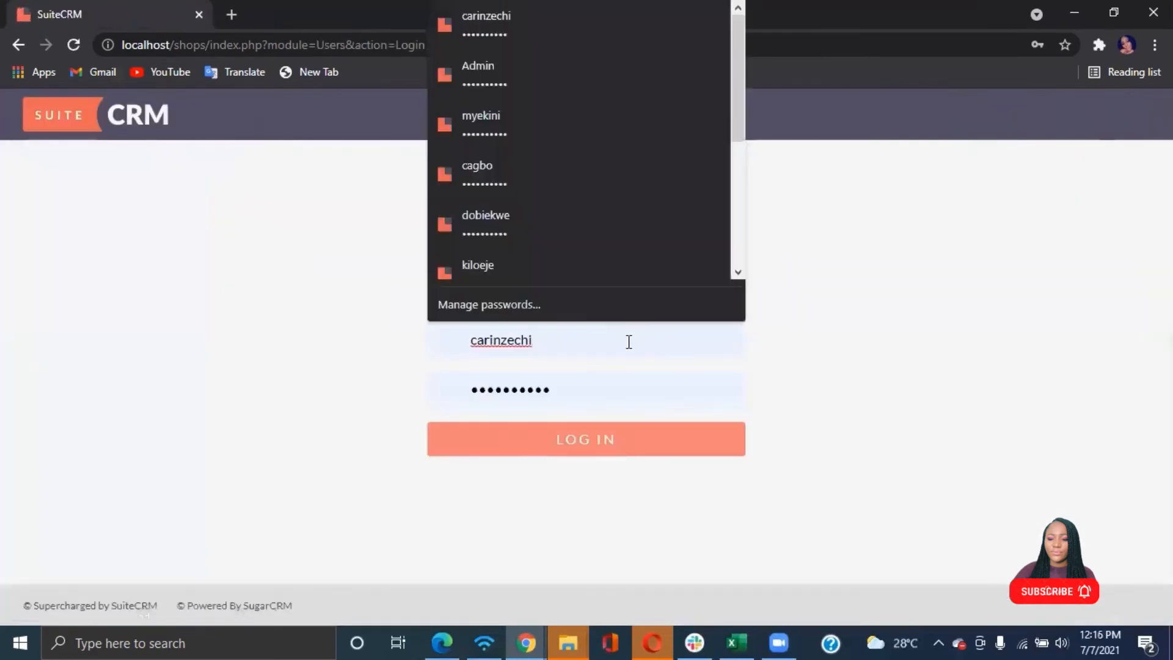
pyautogui.press('BackSpace')
pyautogui.press('BackSpace')
pyautogui.press('BackSpace')
pyautogui.press('BackSpace')
pyautogui.press('BackSpace')
pyautogui.press('BackSpace')
pyautogui.press('BackSpace')
pyautogui.press('BackSpace')
pyautogui.press('BackSpace')
pyautogui.press('BackSpace')
pyautogui.write('sarah')
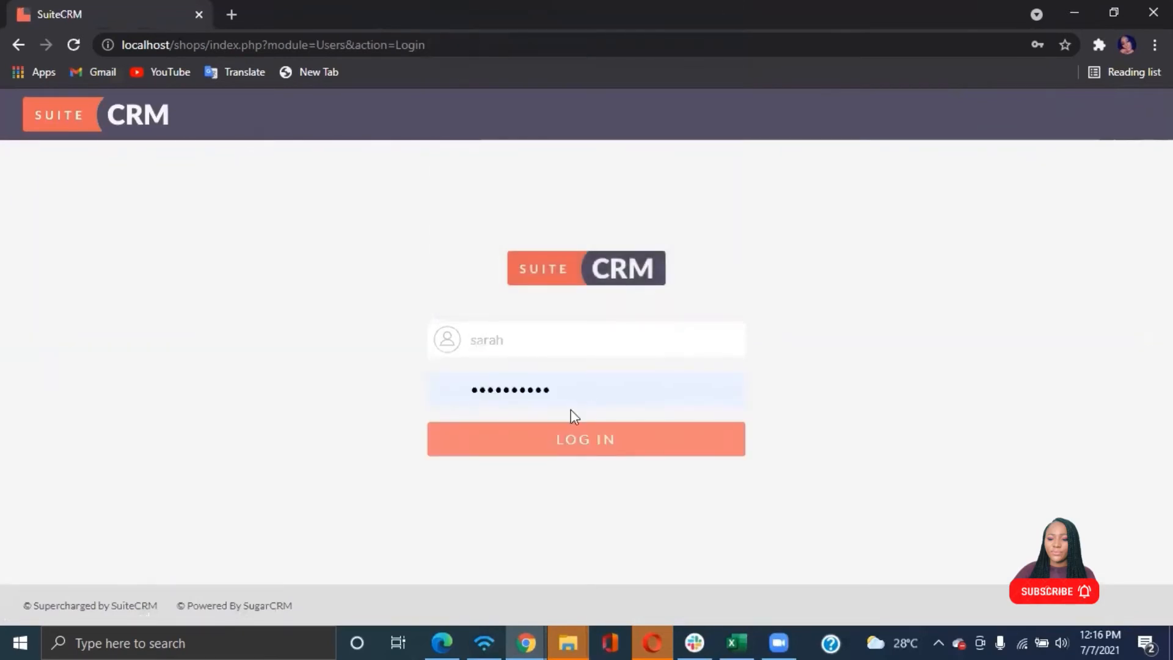
pyautogui.click(563, 436)
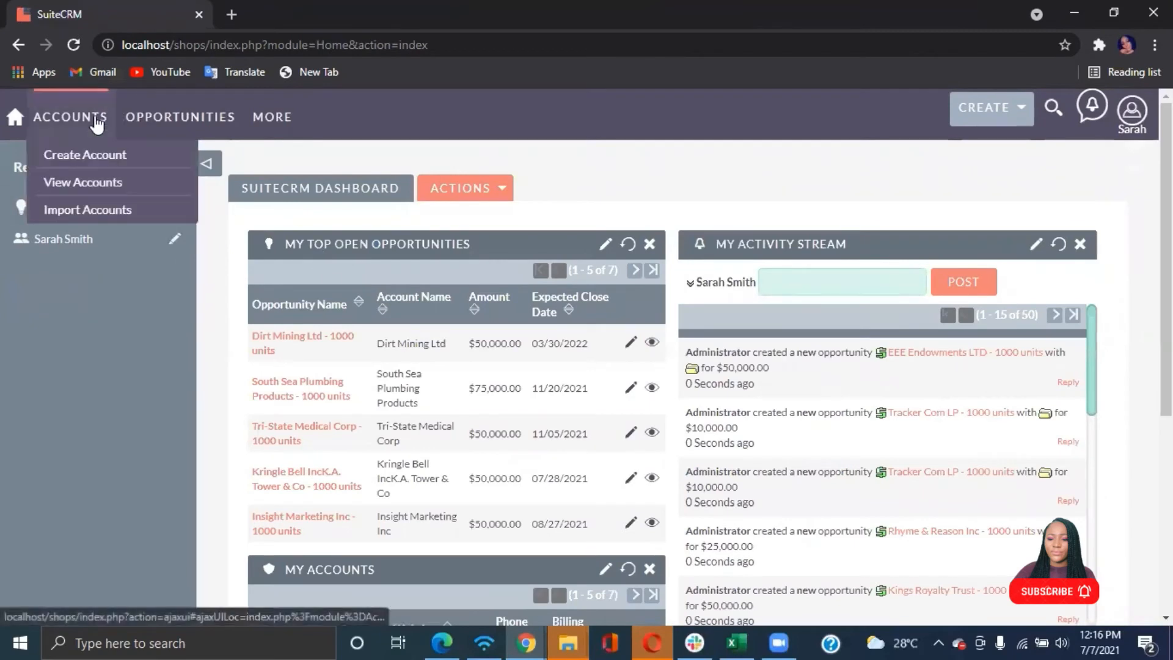
# Open the Create Opportunity form and inspect the Opportunity Amount field
pyautogui.moveTo(153, 130)
pyautogui.click(160, 157)
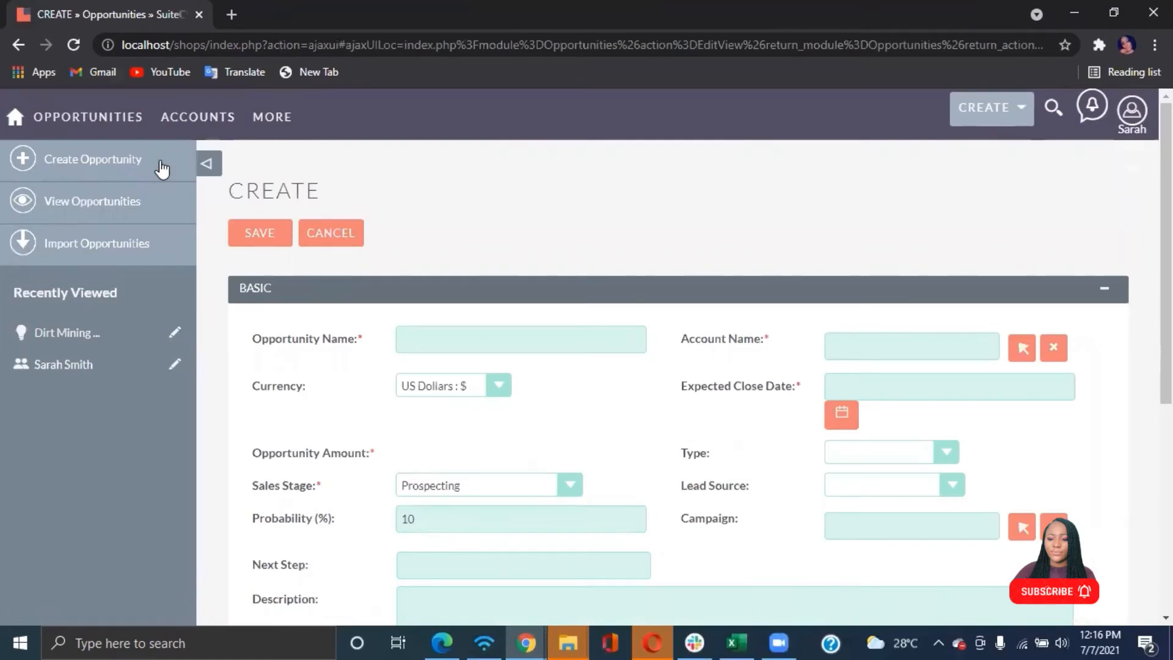
pyautogui.scroll(-3, 162, 168)
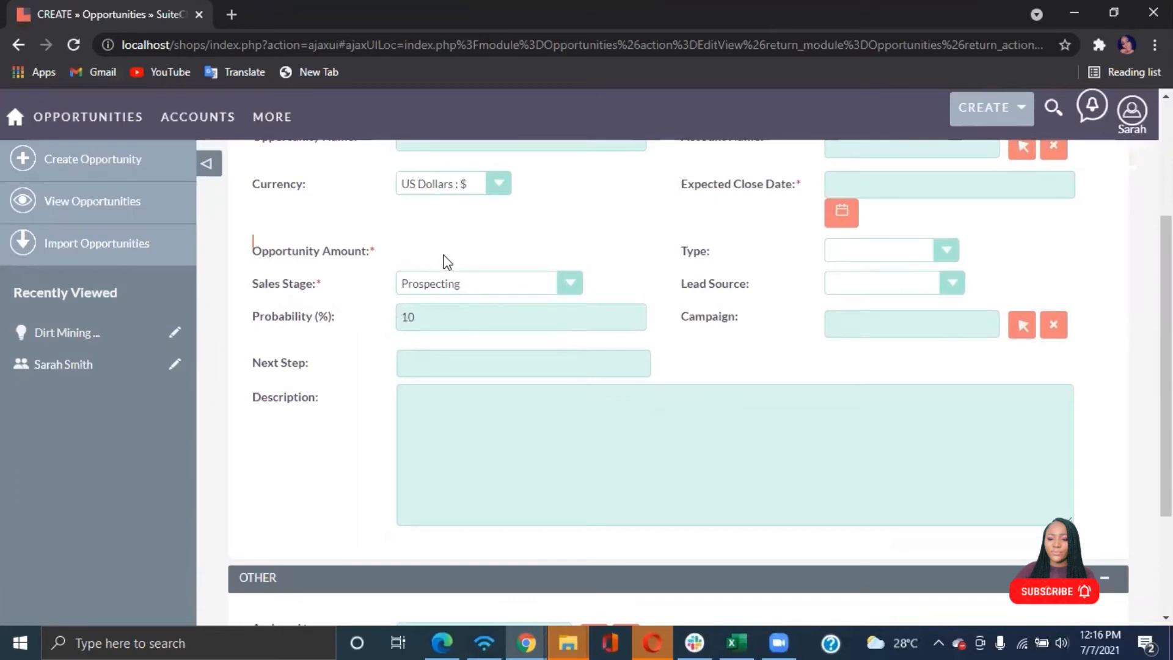
# Open Dirt Mining Ltd - 1000 units for editing from the opportunities list and try to edit its Opportunity Amount
pyautogui.click(116, 218)
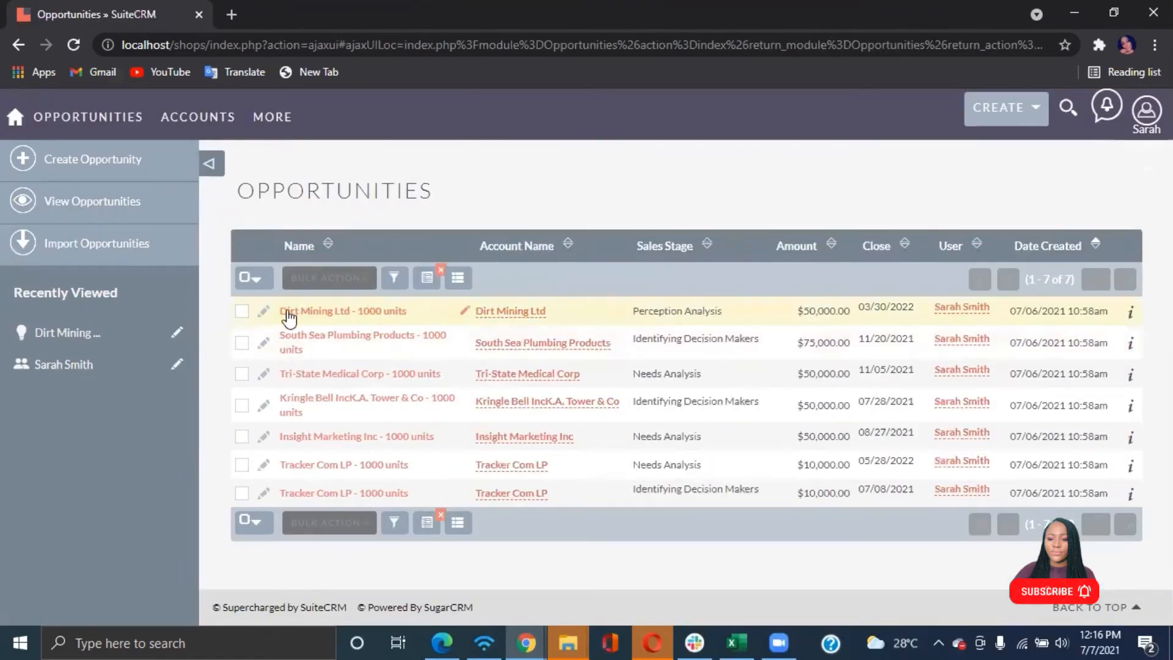
pyautogui.click(264, 311)
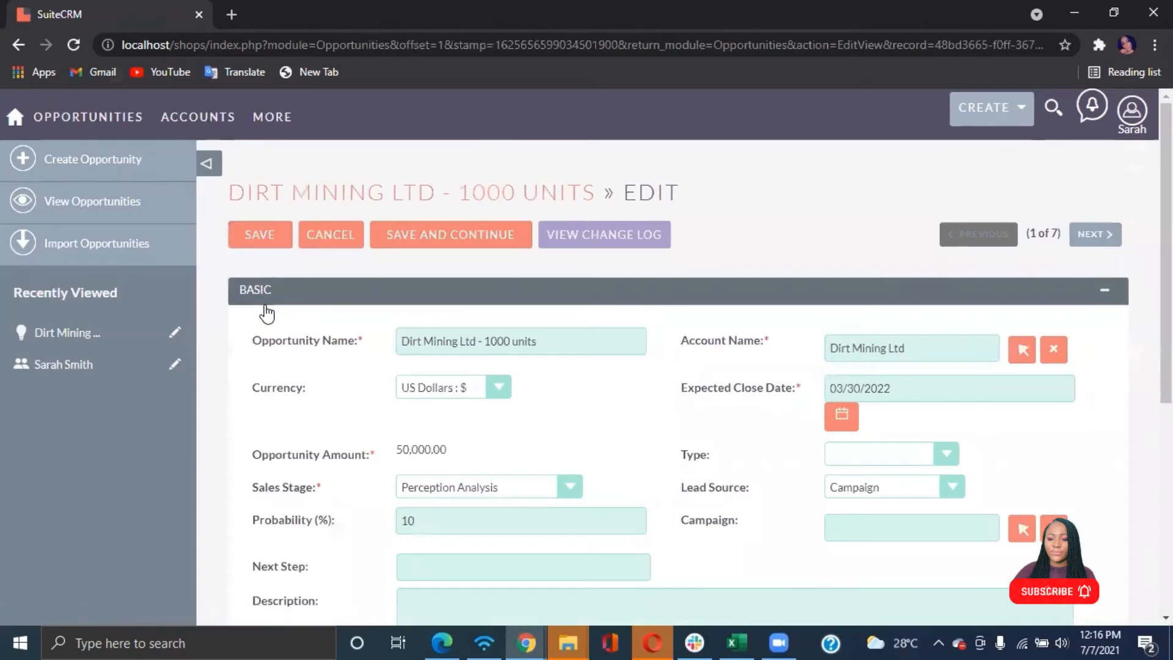
pyautogui.scroll(-4, 500, 487)
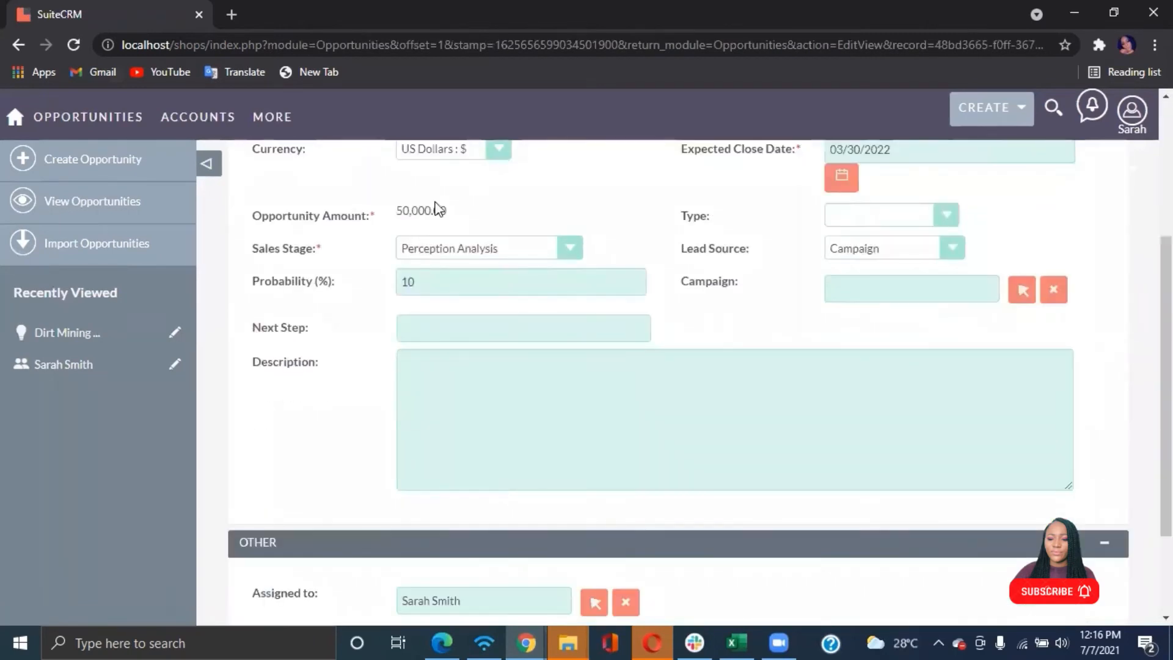
pyautogui.doubleClick(440, 214)
pyautogui.click(468, 217)
# Open the Create Opportunity form again and examine its fields, especially Opportunity Amount
pyautogui.click(152, 160)
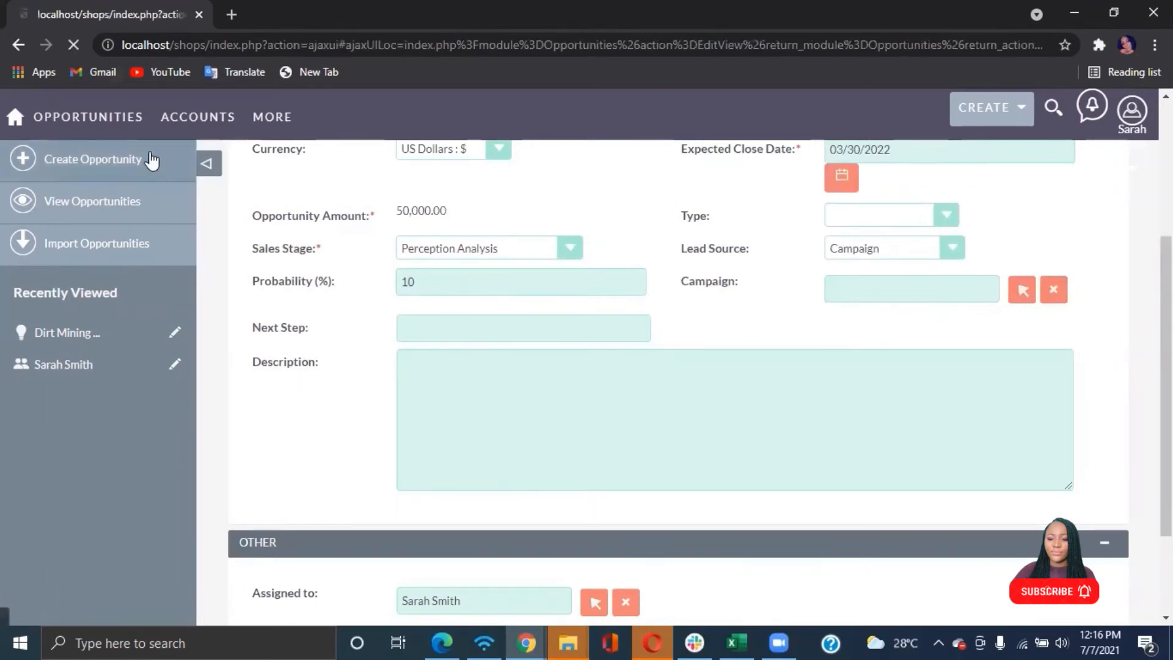
pyautogui.scroll(-4, 555, 496)
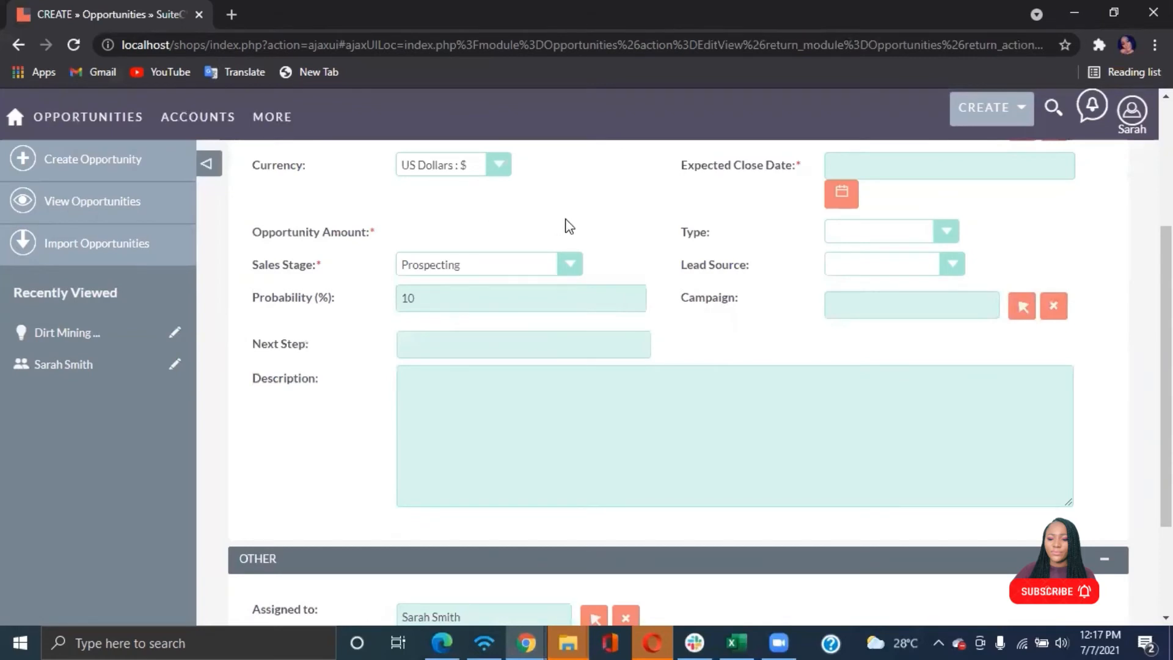
pyautogui.scroll(2, 730, 242)
pyautogui.scroll(-2, 732, 242)
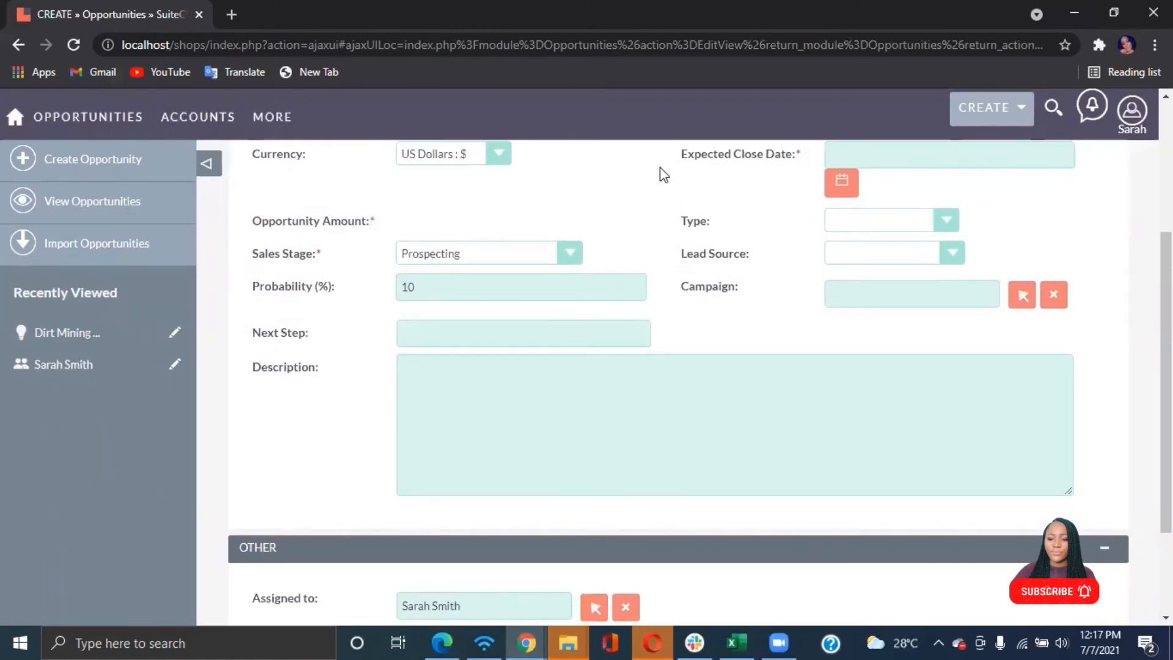
pyautogui.scroll(2, 641, 211)
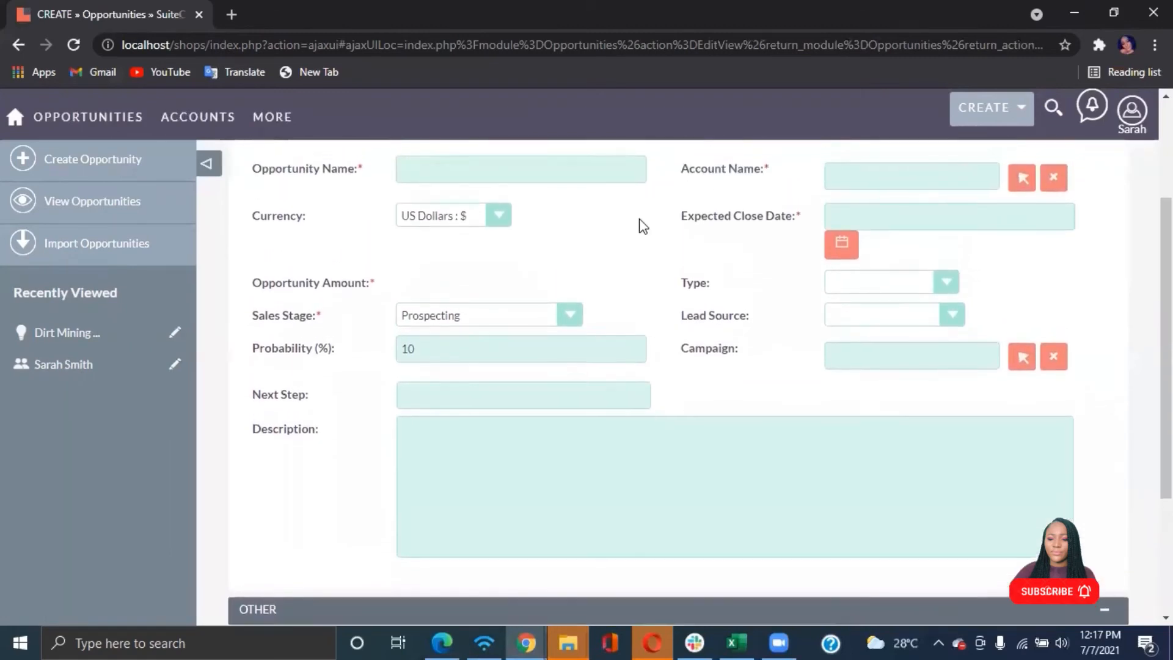
pyautogui.scroll(-2, 641, 226)
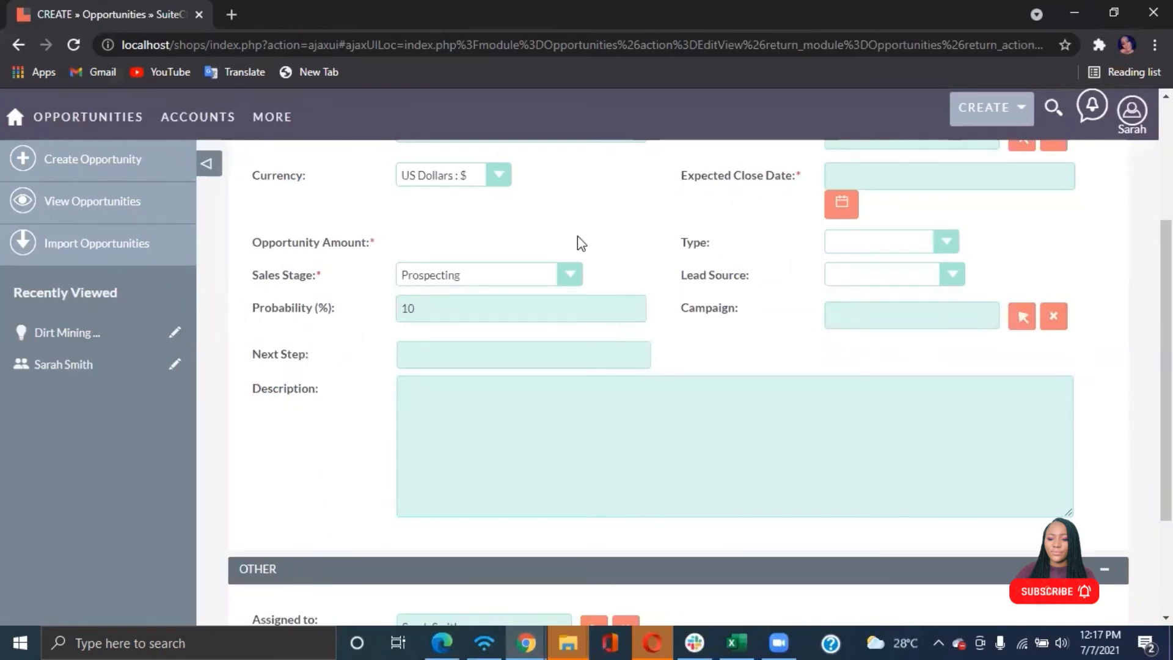
pyautogui.scroll(2, 577, 237)
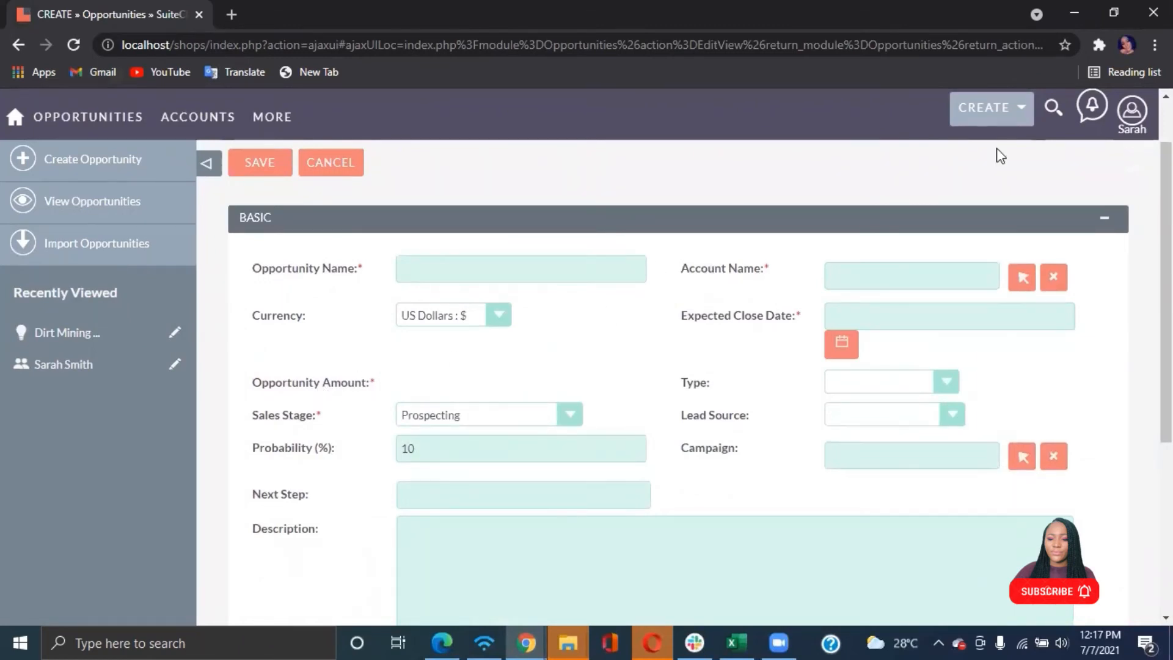
# Log out of sarah's account and log back in as Admin using the saved credentials
pyautogui.click(1131, 110)
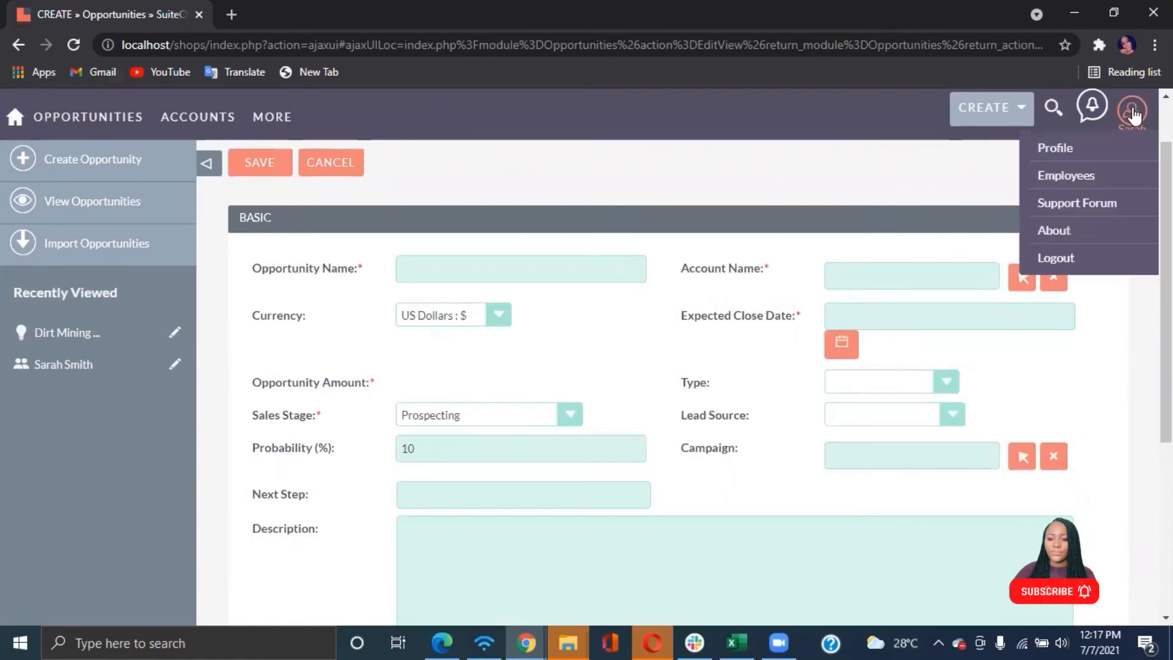
pyautogui.click(1055, 258)
pyautogui.click(588, 356)
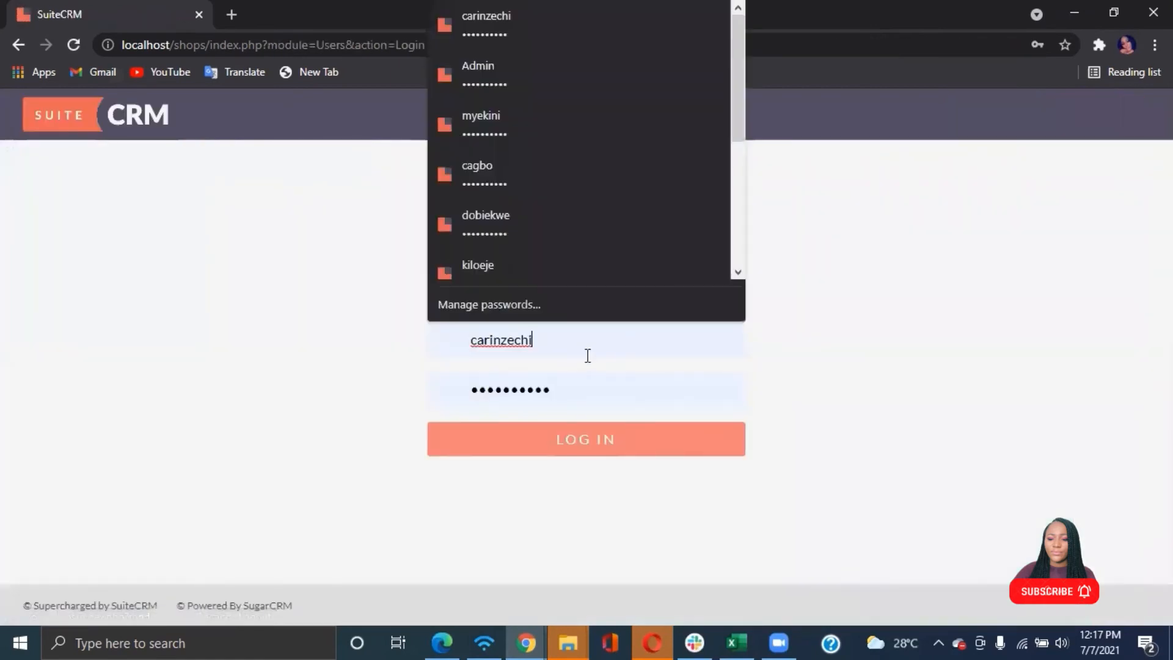
pyautogui.press('BackSpace')
pyautogui.press('BackSpace')
pyautogui.press('BackSpace')
pyautogui.press('BackSpace')
pyautogui.press('BackSpace')
pyautogui.press('BackSpace')
pyautogui.press('BackSpace')
pyautogui.press('BackSpace')
pyautogui.press('BackSpace')
pyautogui.press('BackSpace')
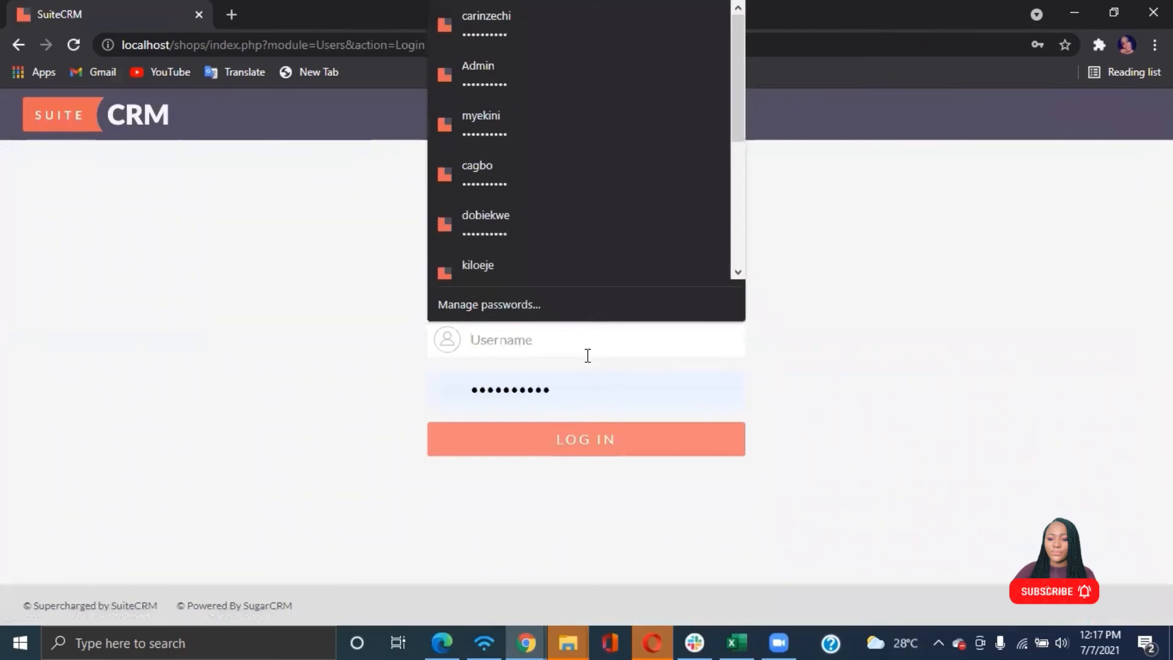
pyautogui.write('Admin')
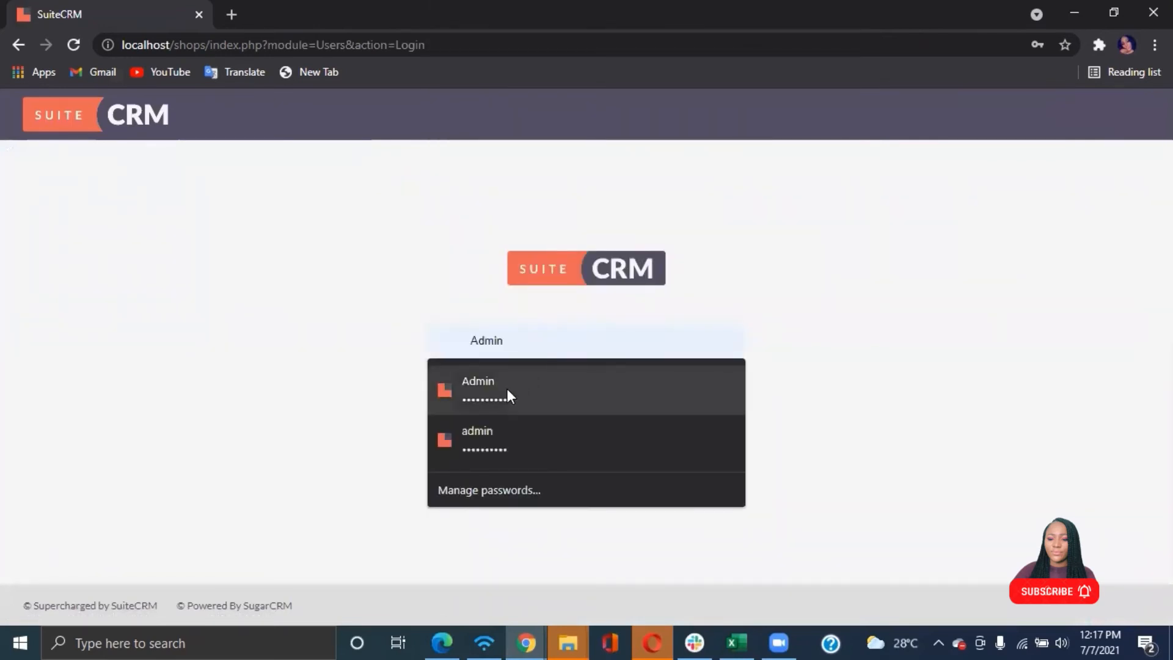
pyautogui.click(507, 388)
pyautogui.click(563, 444)
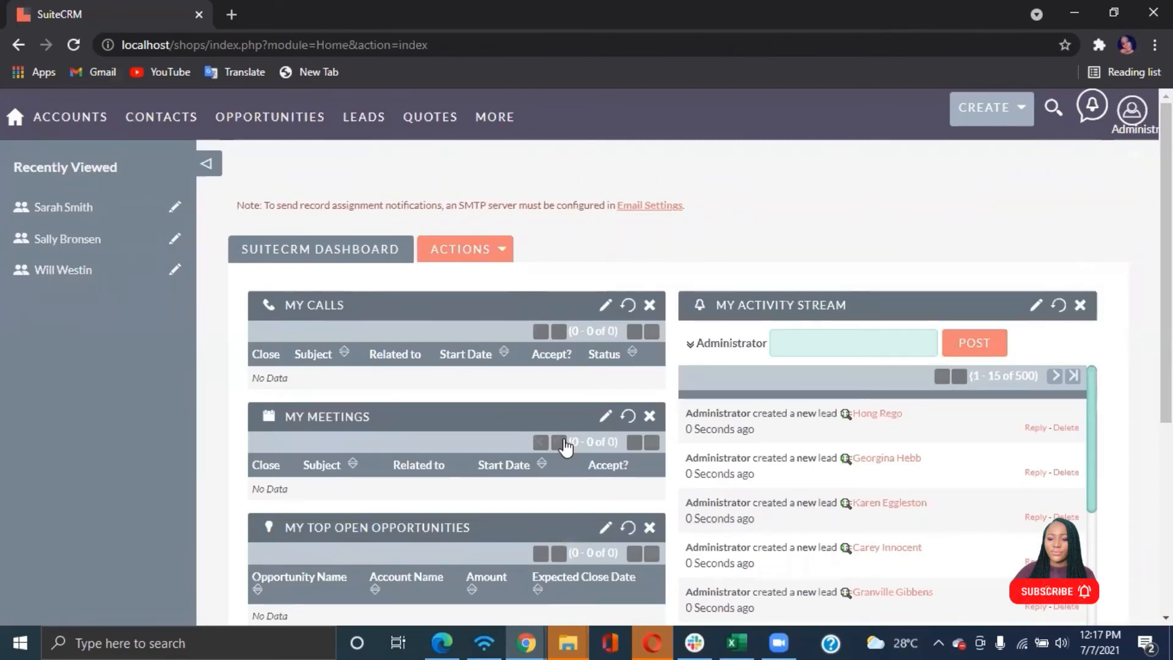
# Open the Admin page from the user menu
pyautogui.click(1131, 110)
pyautogui.click(1051, 203)
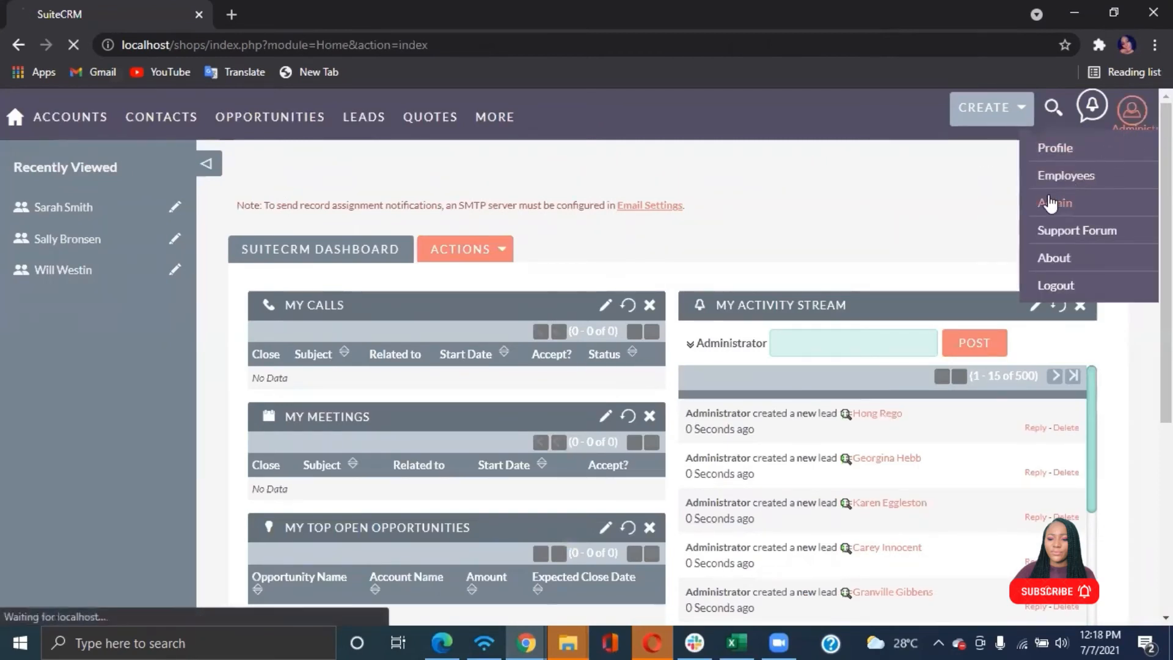
pyautogui.scroll(-8, 295, 526)
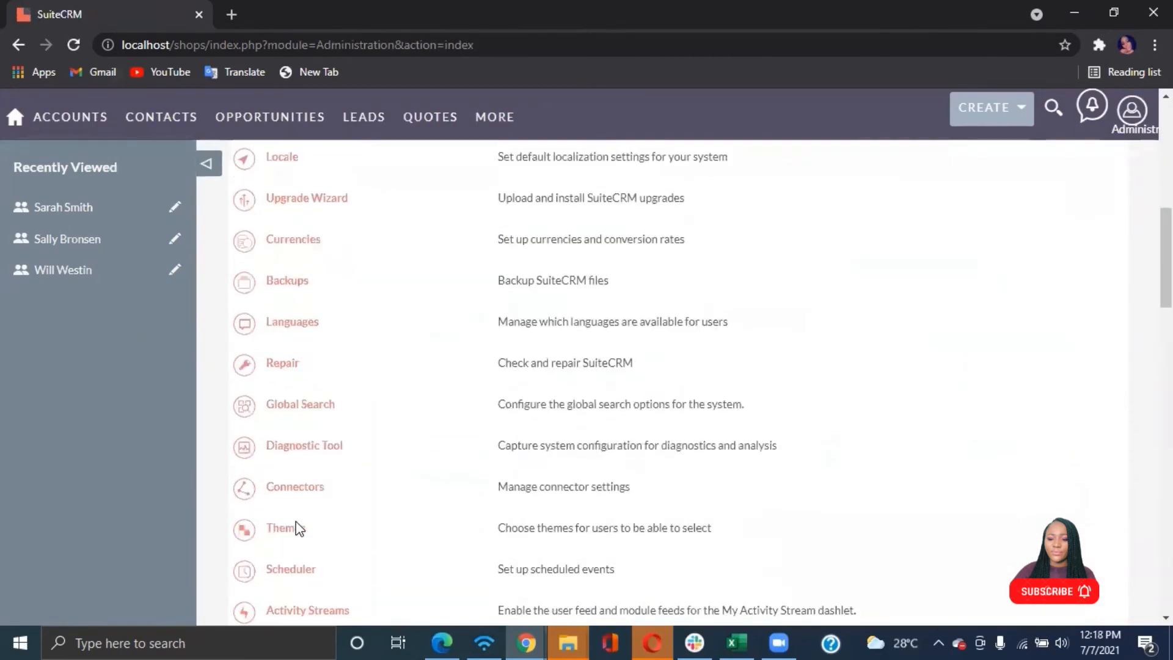
# Open Field Level Access Control Configurations and select the Junior Marketing Team role with the Opportunities module
pyautogui.scroll(-15, 297, 527)
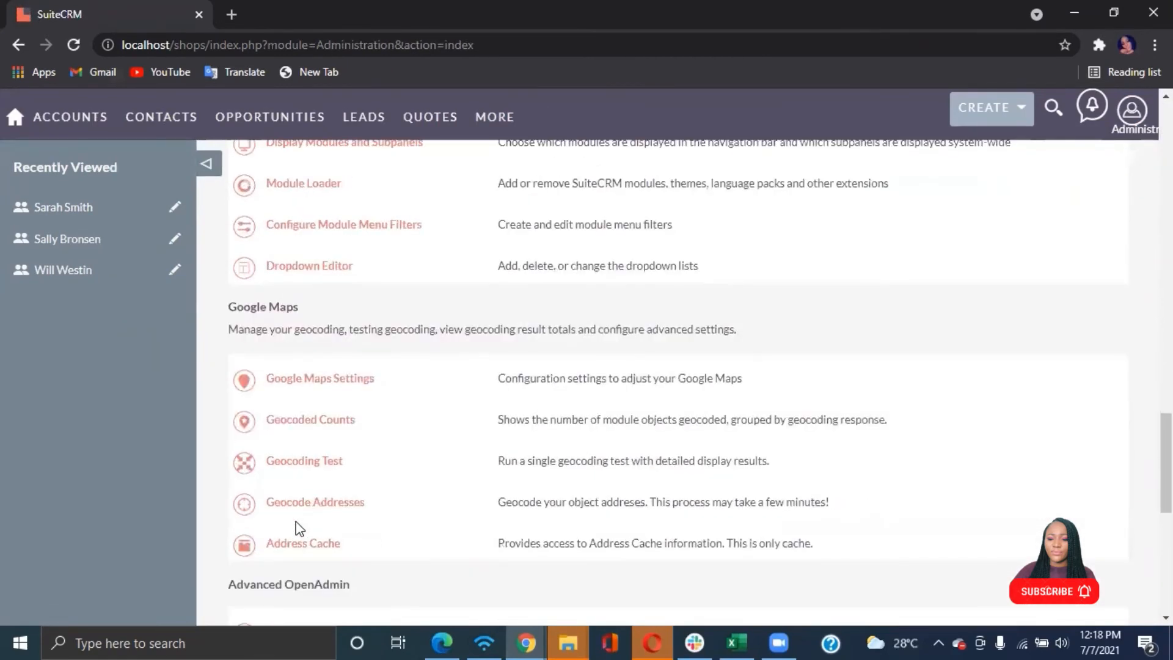
pyautogui.scroll(-9, 297, 527)
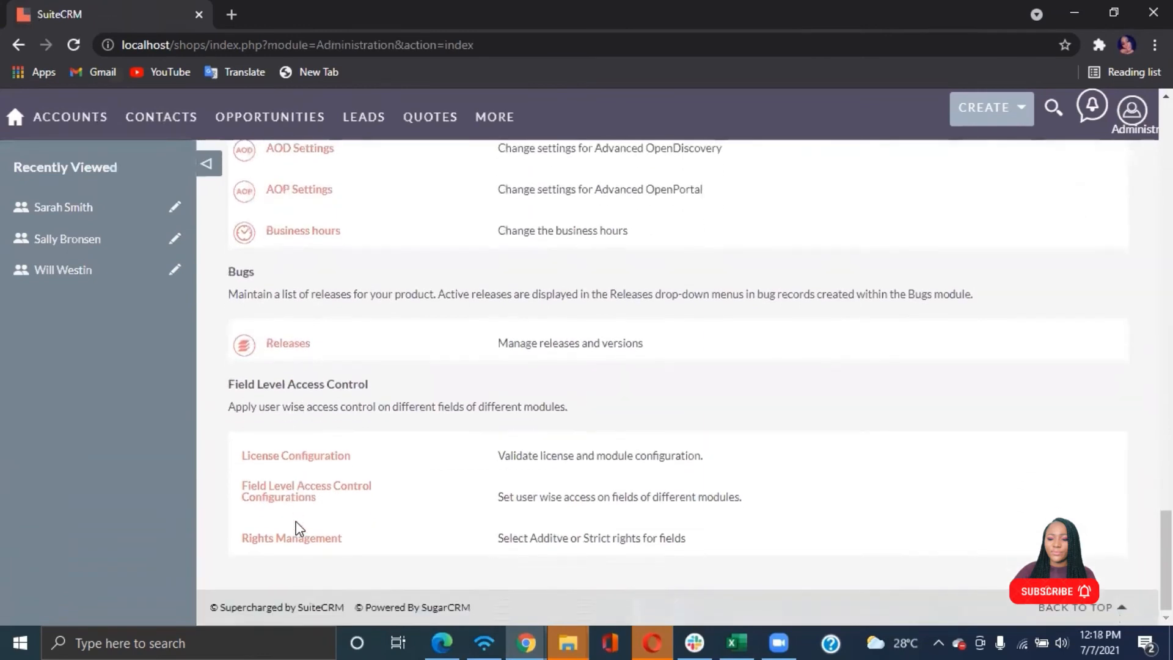
pyautogui.click(296, 489)
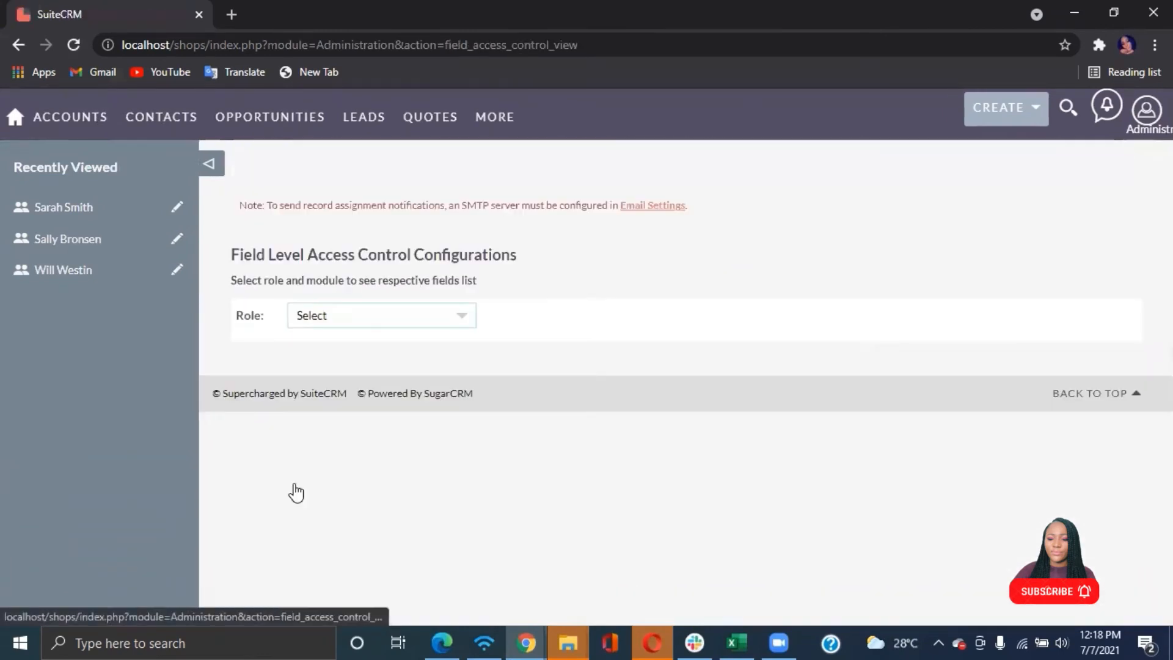
pyautogui.click(424, 316)
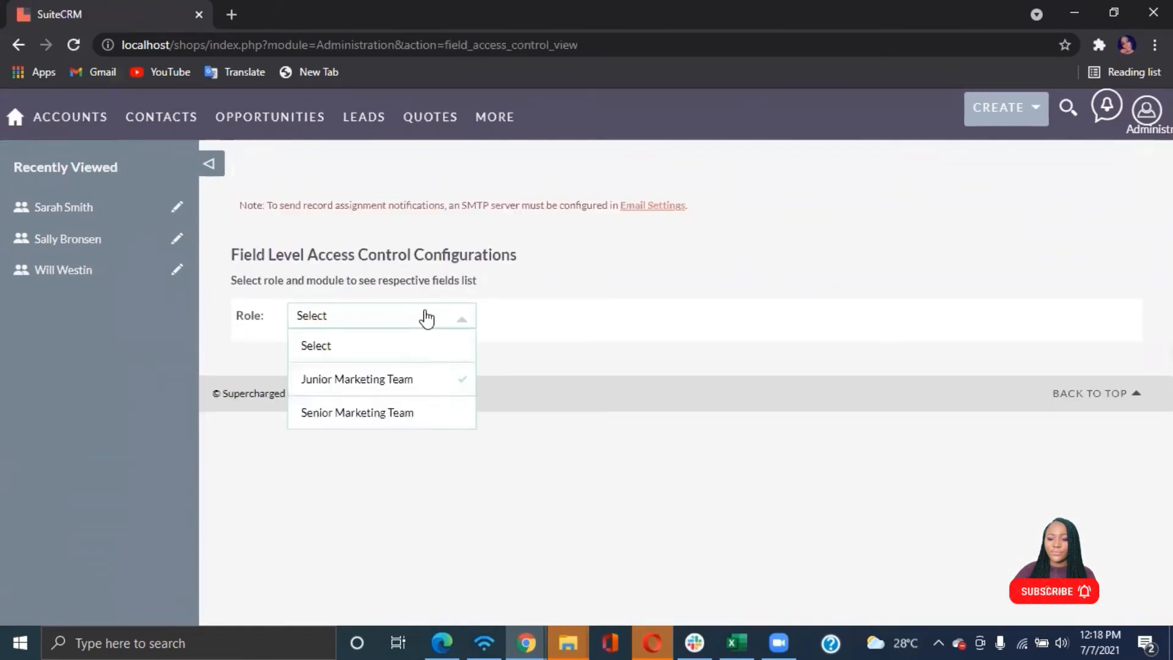
pyautogui.click(347, 378)
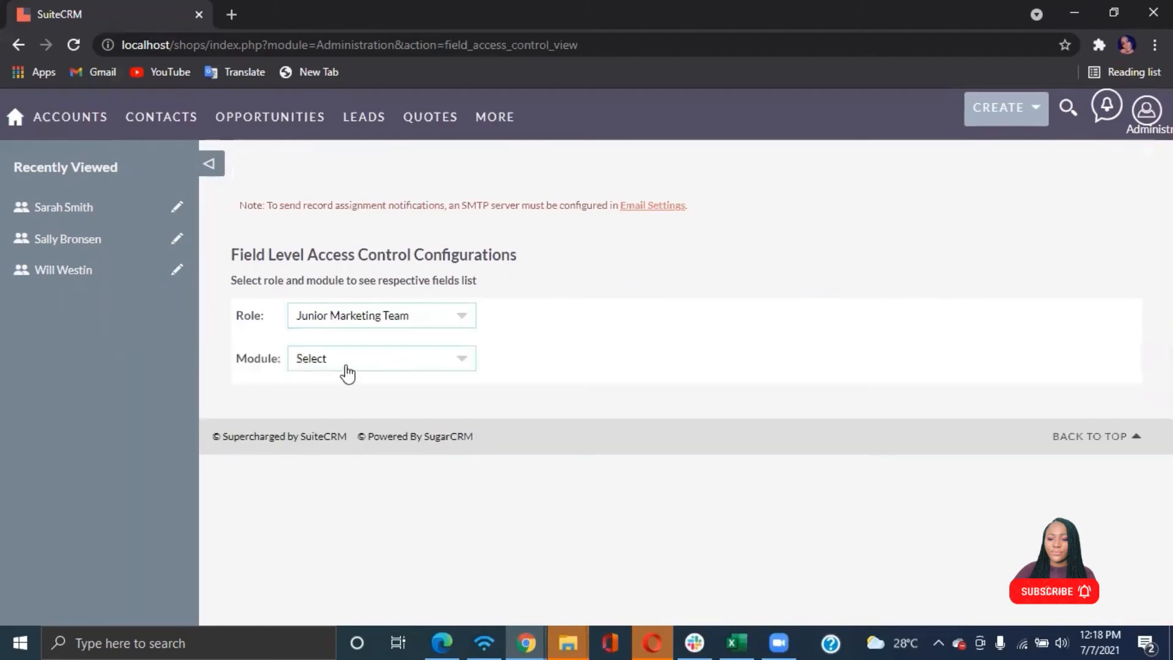
pyautogui.click(369, 365)
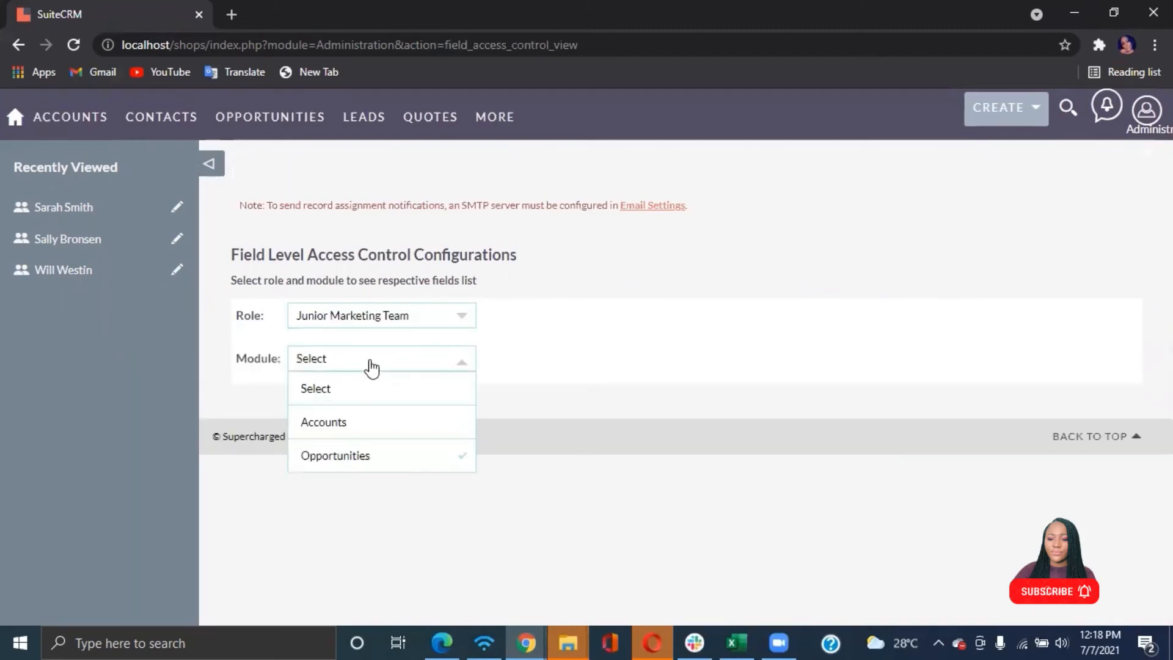
pyautogui.click(328, 455)
# Set the Opportunity Amount field's access to Read/Owner Write for this role
pyautogui.scroll(-2, 632, 276)
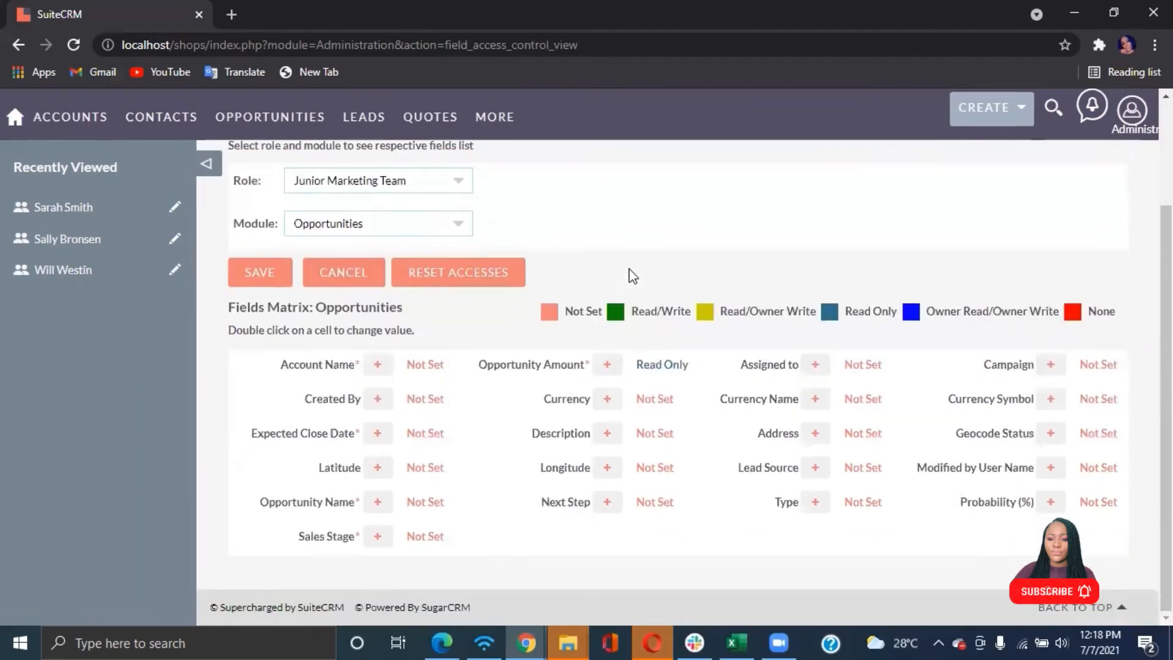
pyautogui.doubleClick(644, 365)
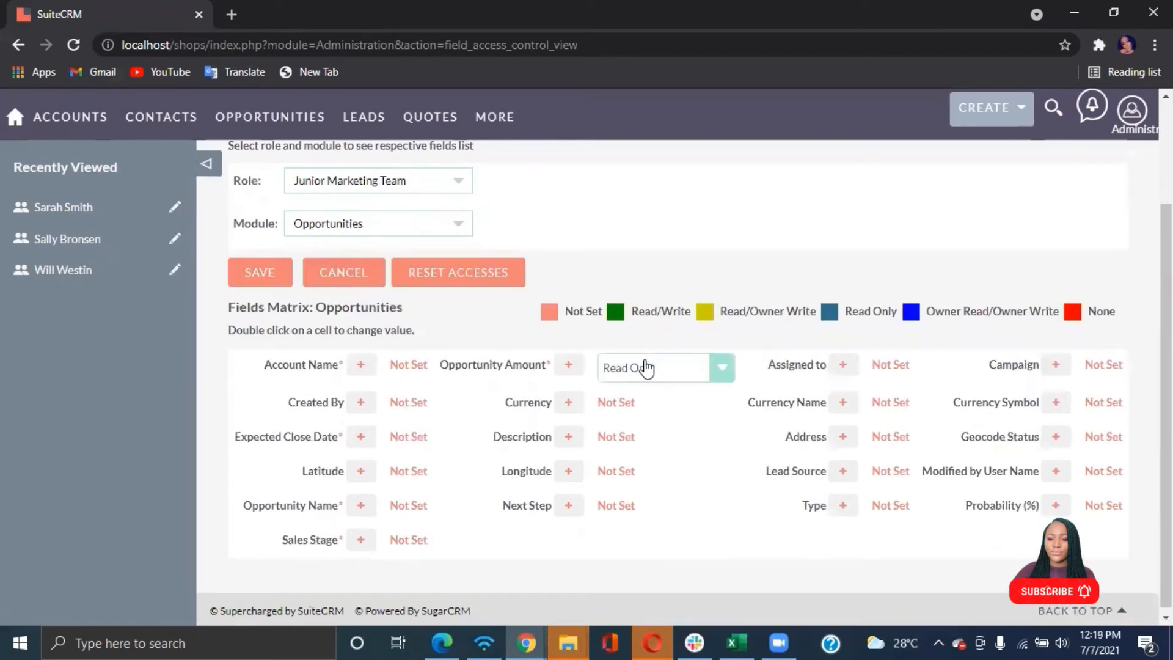
pyautogui.click(676, 369)
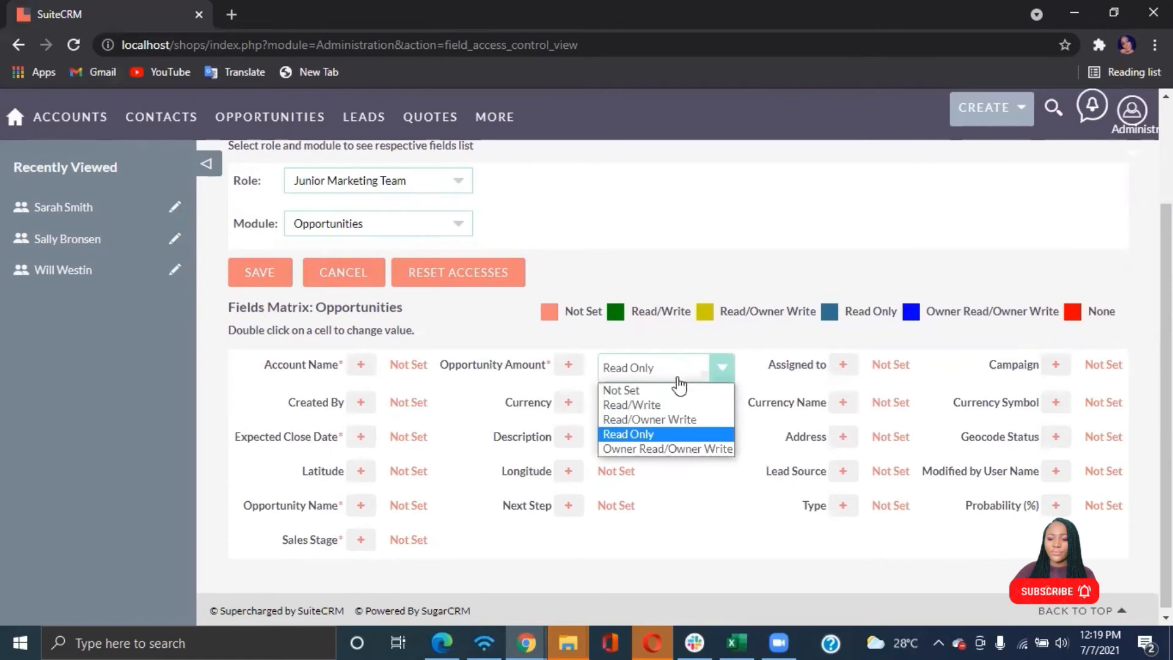
pyautogui.click(627, 419)
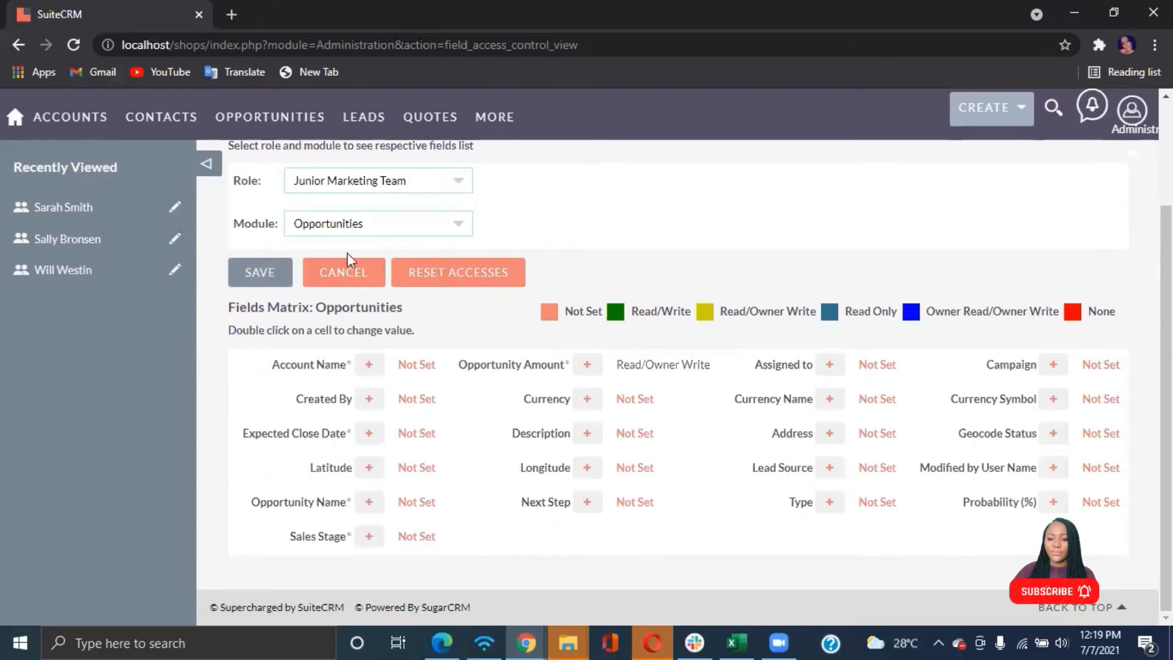
# Switch to the test user's browser, reload, and open South Sea Plumbing Products - 1000 units for editing from the opportunities list
pyautogui.click(425, 634)
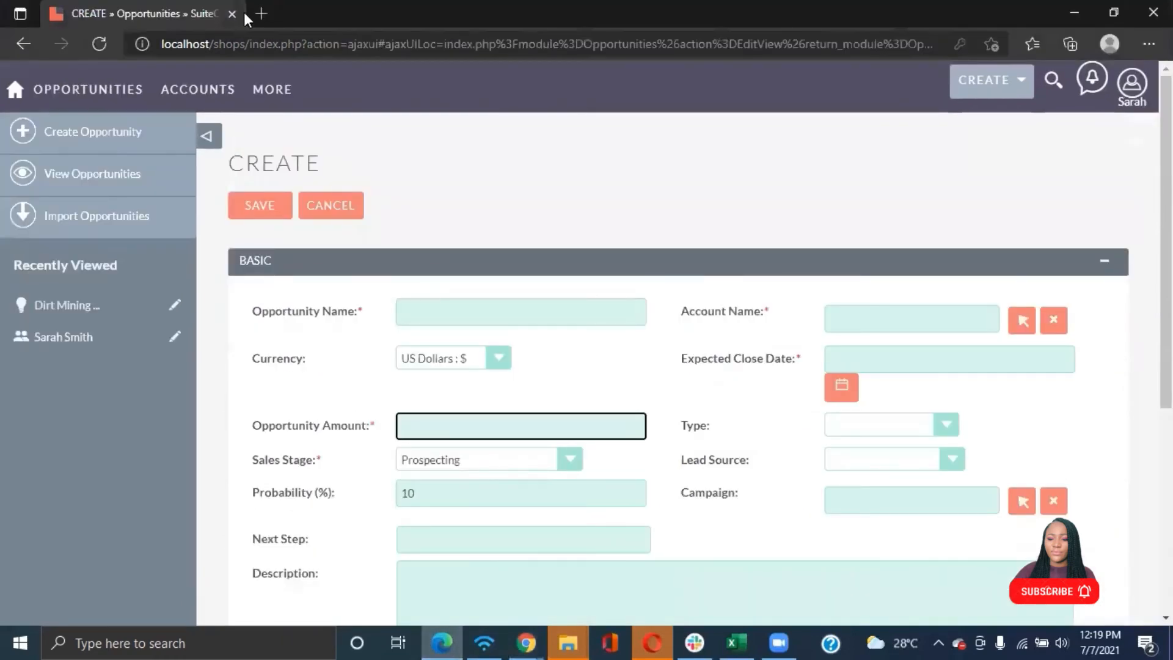
pyautogui.click(103, 45)
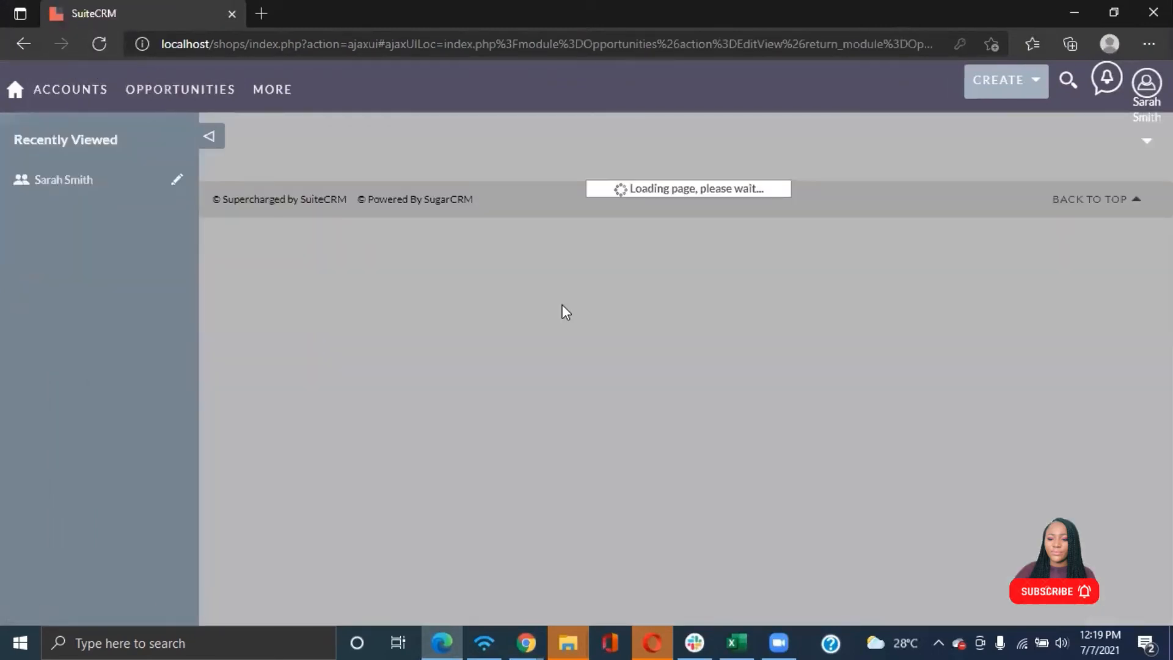
pyautogui.moveTo(92, 89)
pyautogui.click(173, 157)
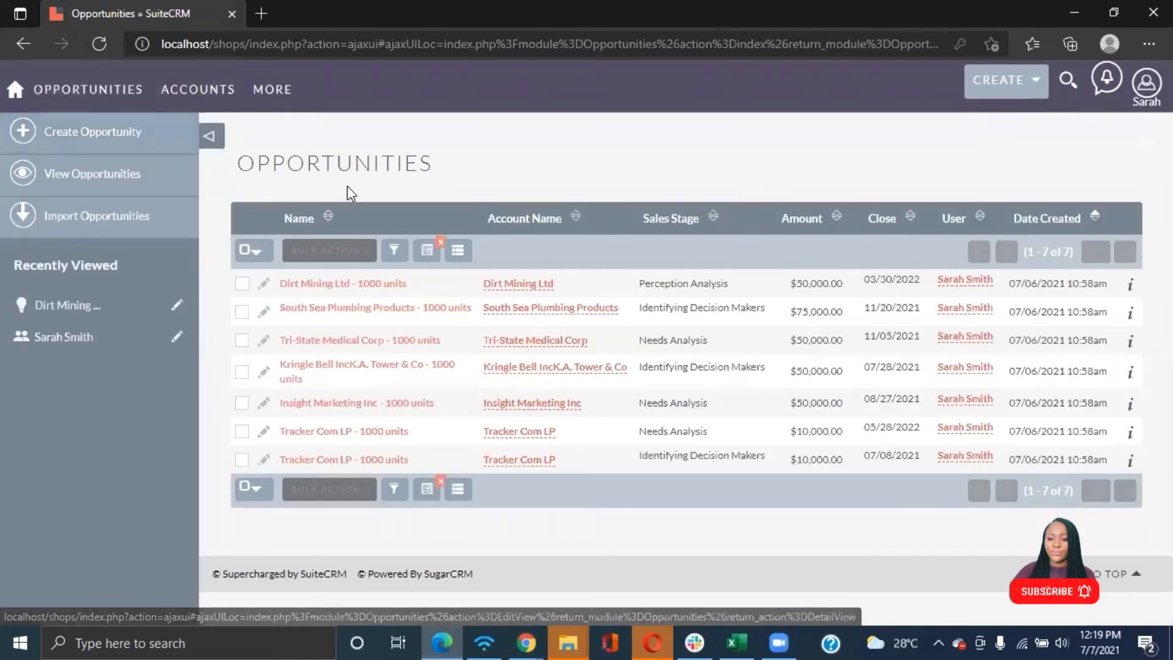
pyautogui.click(263, 315)
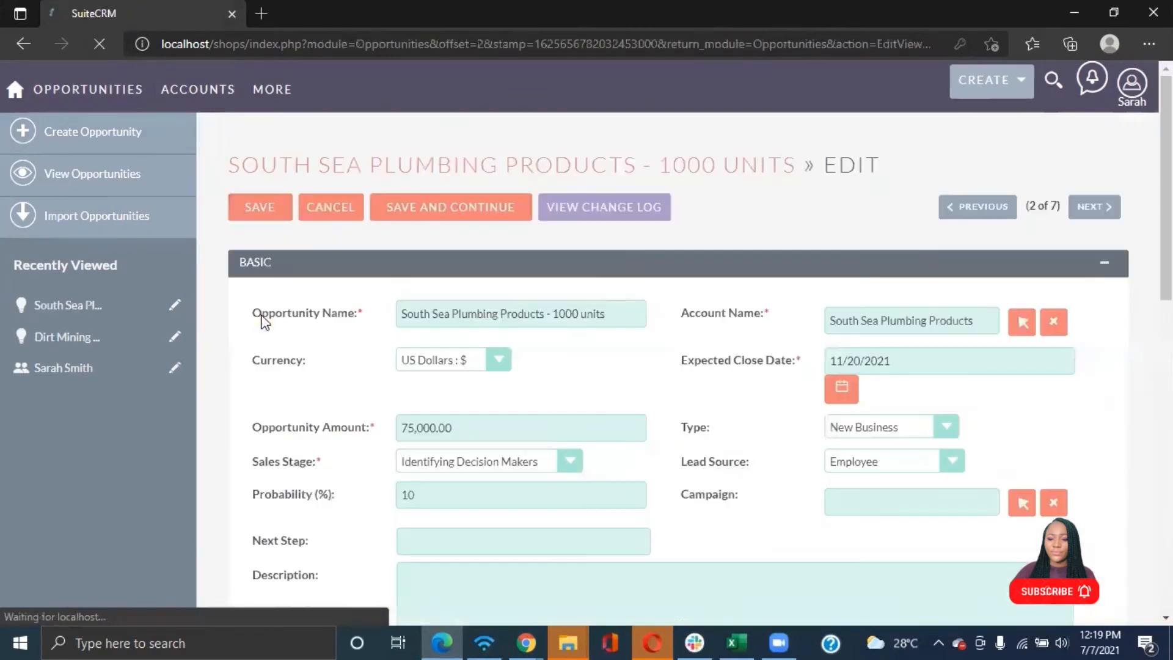
# Try to edit the Opportunity Amount field of South Sea Plumbing Products - 1000 units
pyautogui.scroll(-5, 518, 376)
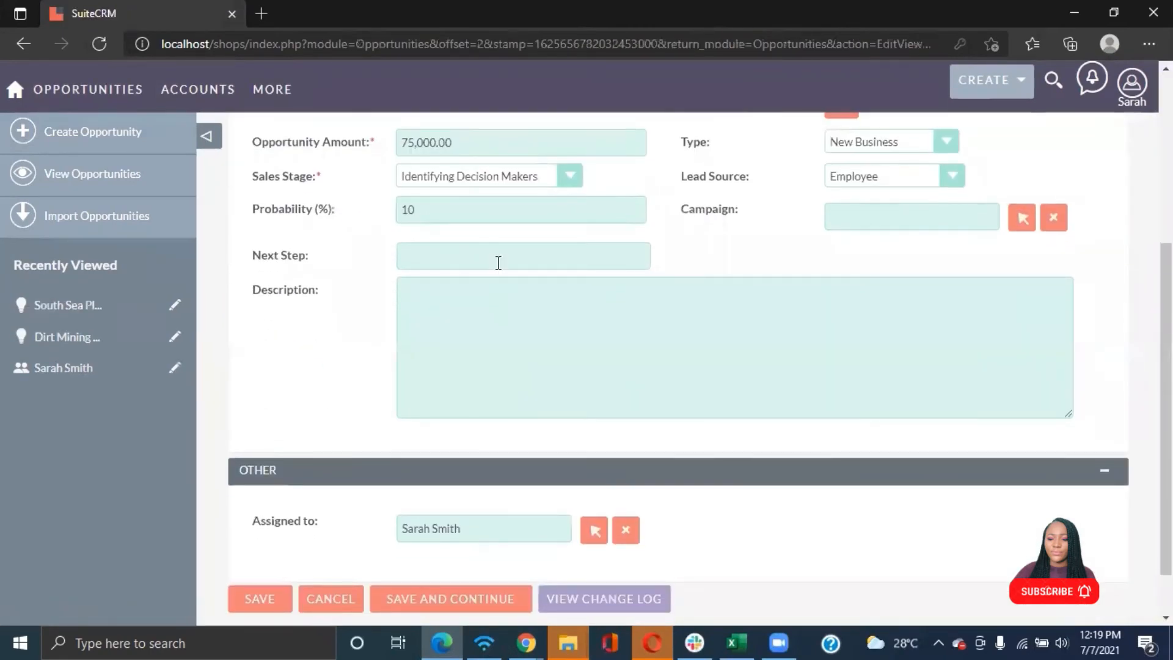
pyautogui.click(486, 153)
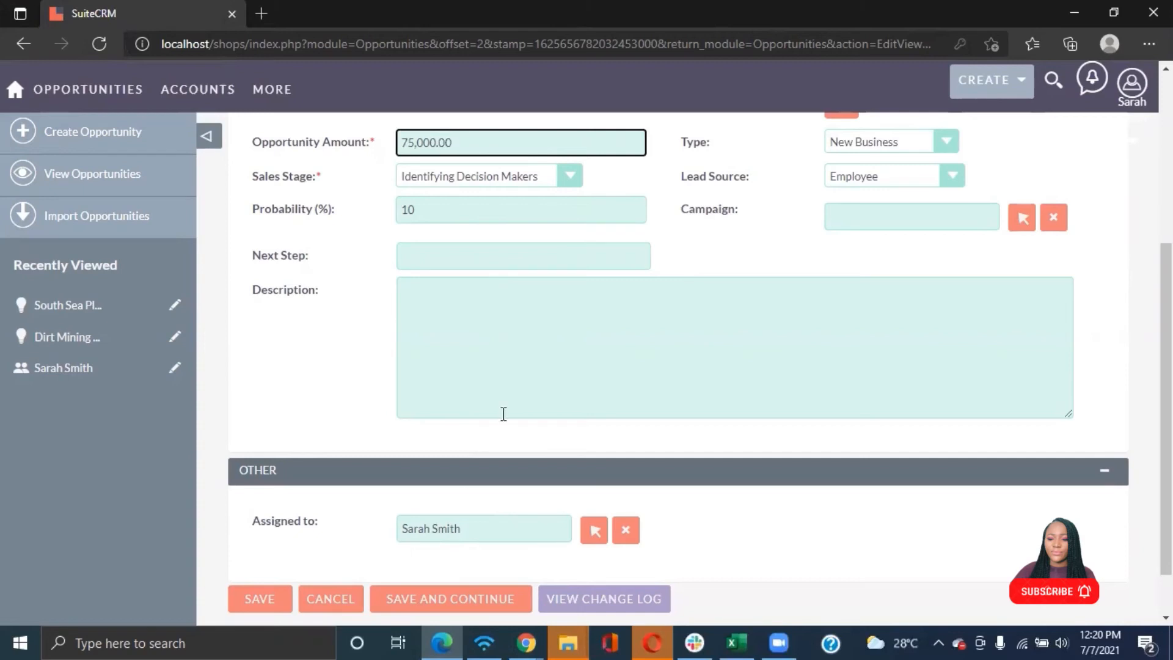
pyautogui.scroll(5, 607, 288)
# Clear the opportunities list filter and open SuperG Tech - 1000 units, owned by another user, for editing
pyautogui.moveTo(88, 90)
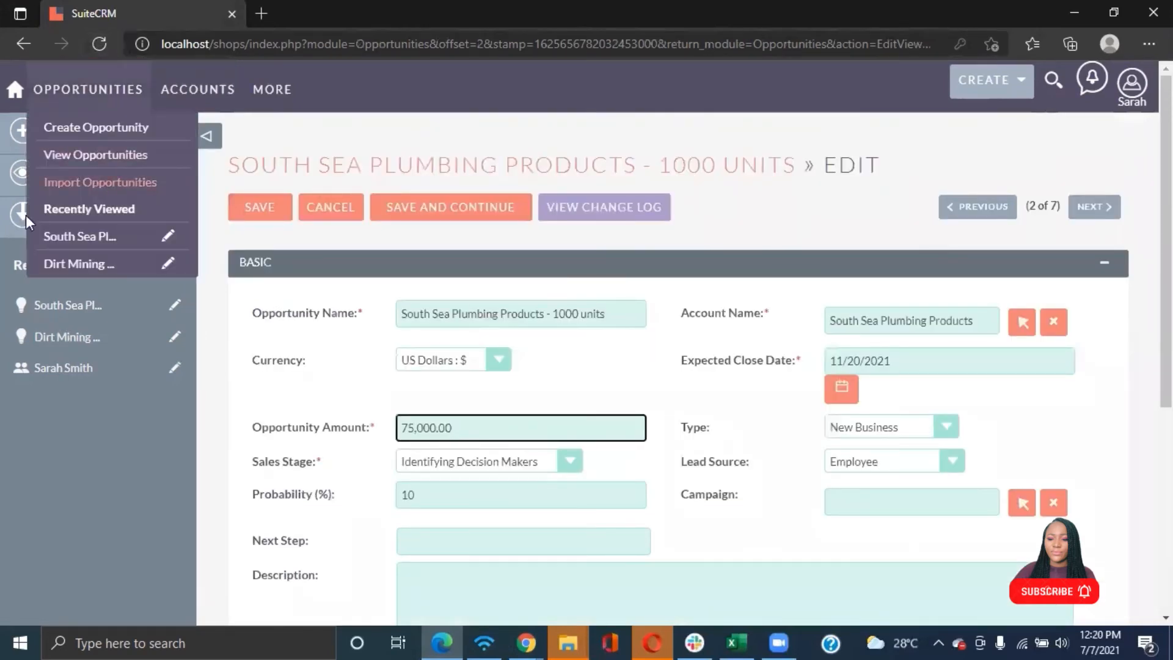
pyautogui.click(97, 175)
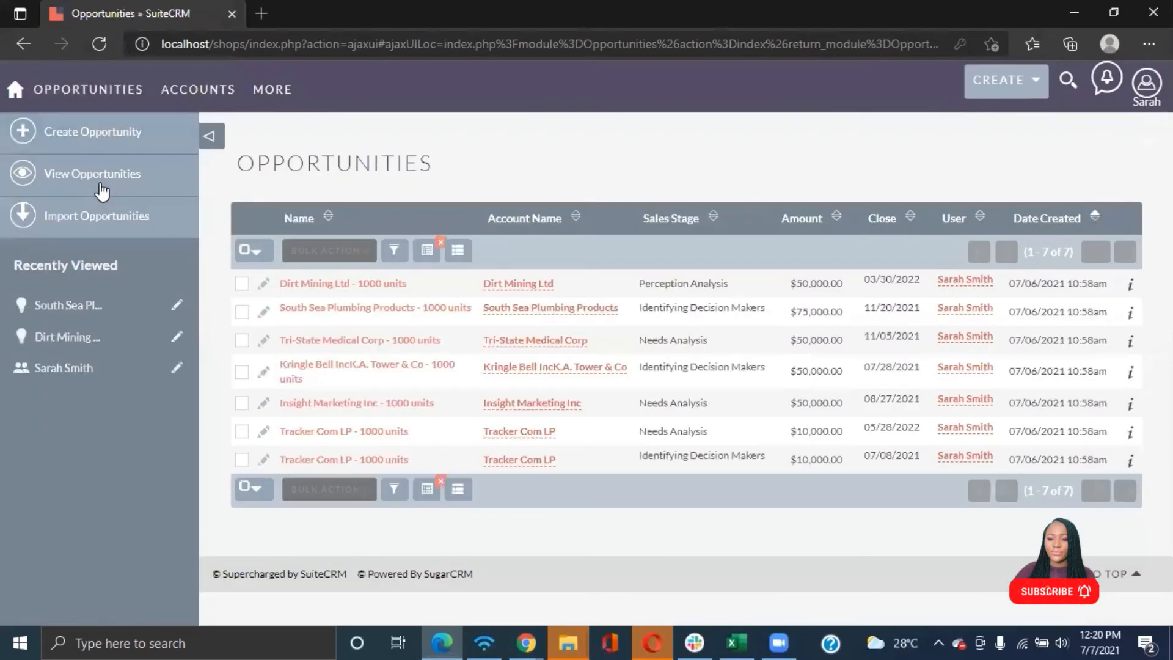
pyautogui.click(427, 256)
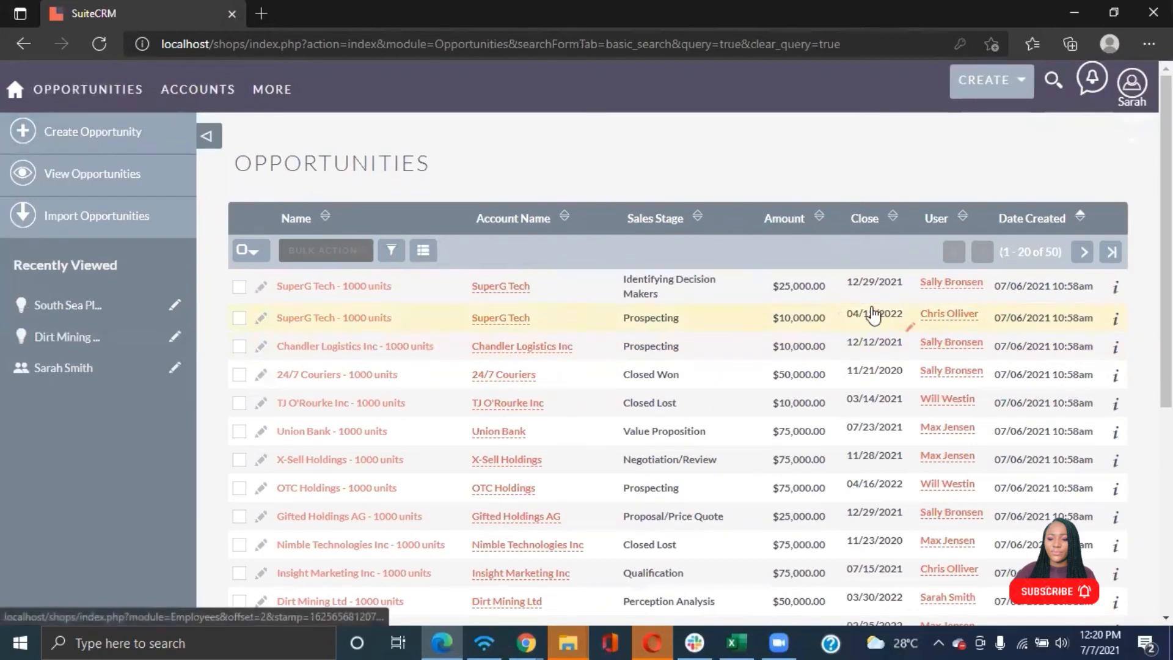
pyautogui.click(263, 321)
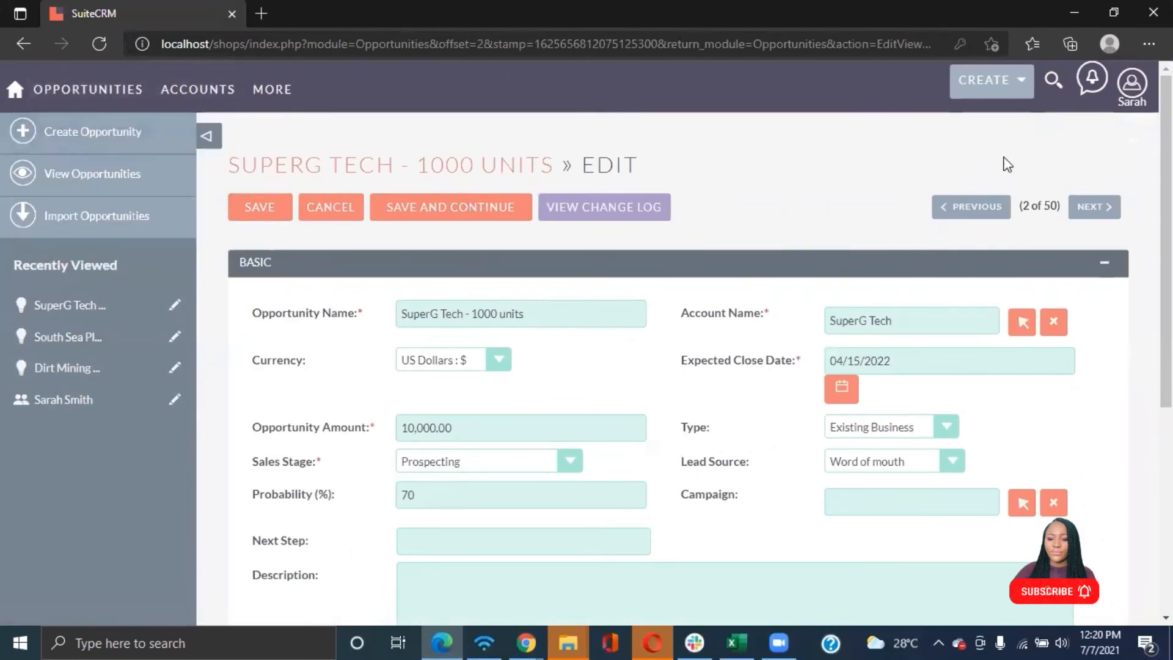
# Switch back to the Admin's browser window and open the Admin page from the user menu
pyautogui.click(527, 641)
pyautogui.moveTo(113, 148)
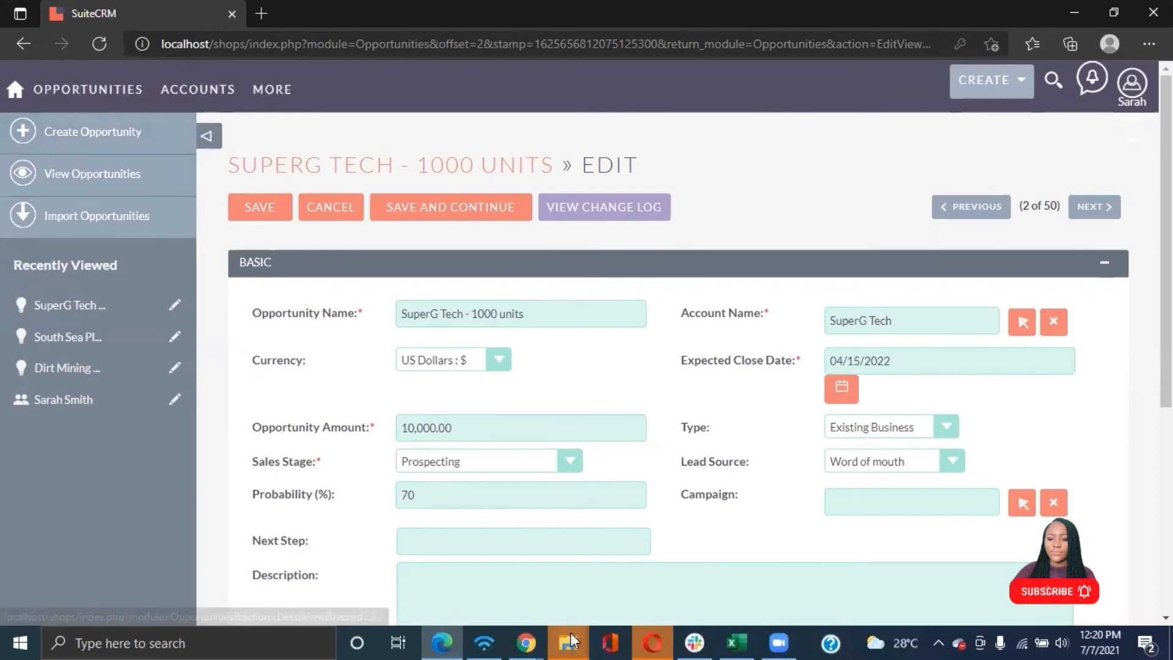
pyautogui.click(531, 641)
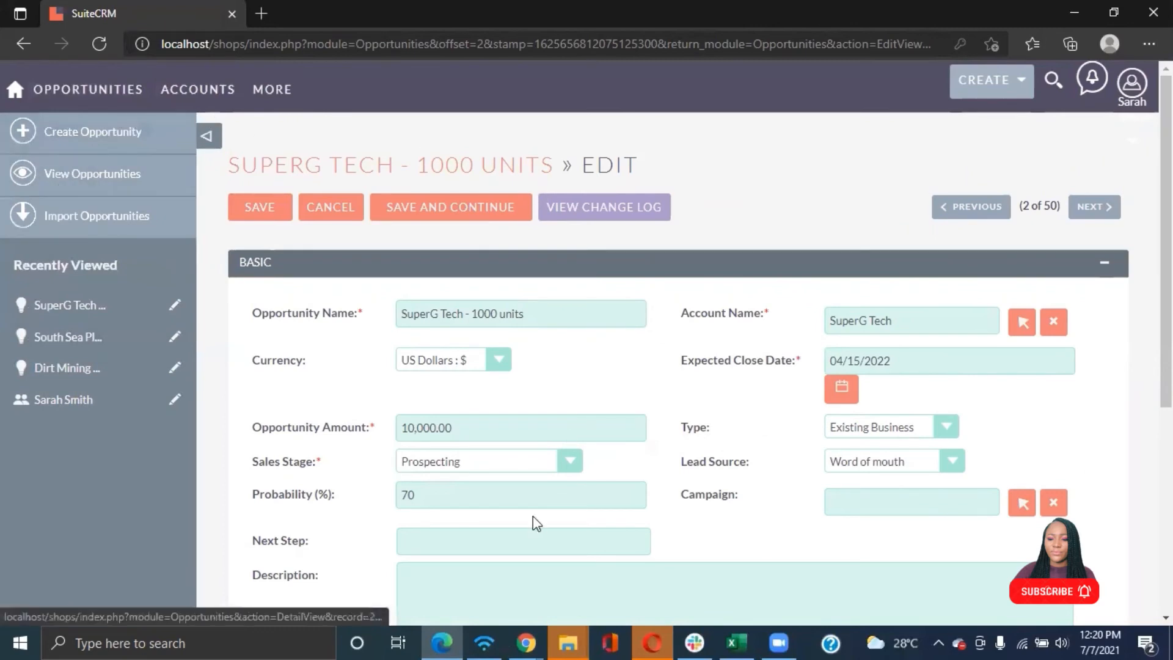
pyautogui.click(531, 641)
pyautogui.click(531, 641)
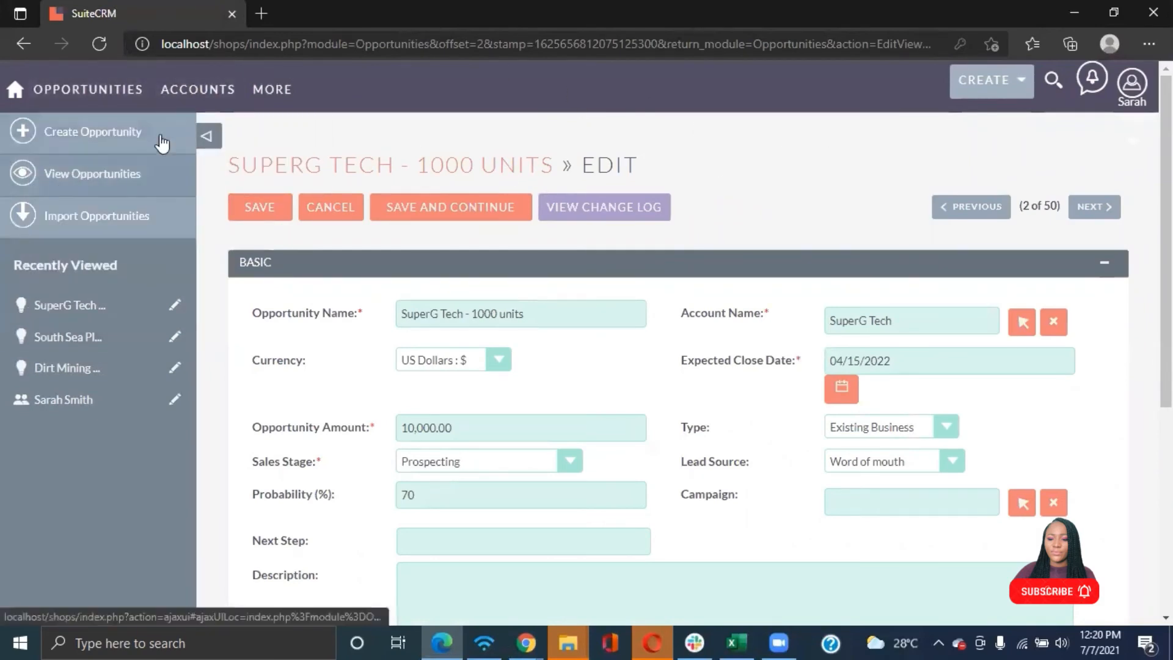
pyautogui.click(526, 643)
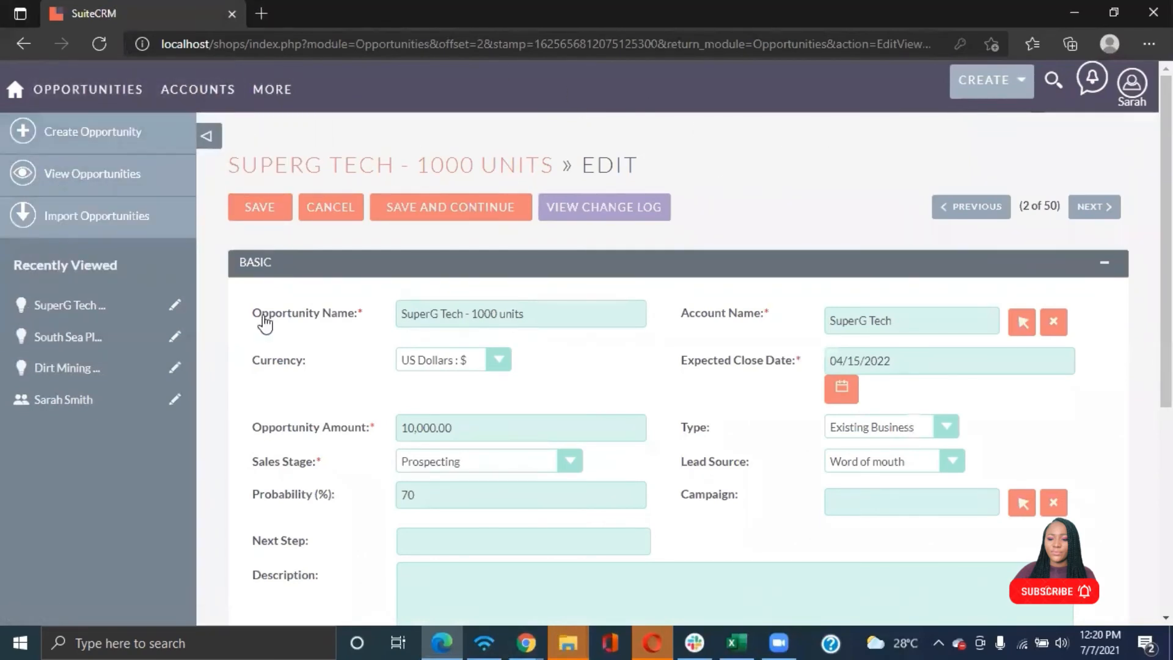
pyautogui.moveTo(162, 85)
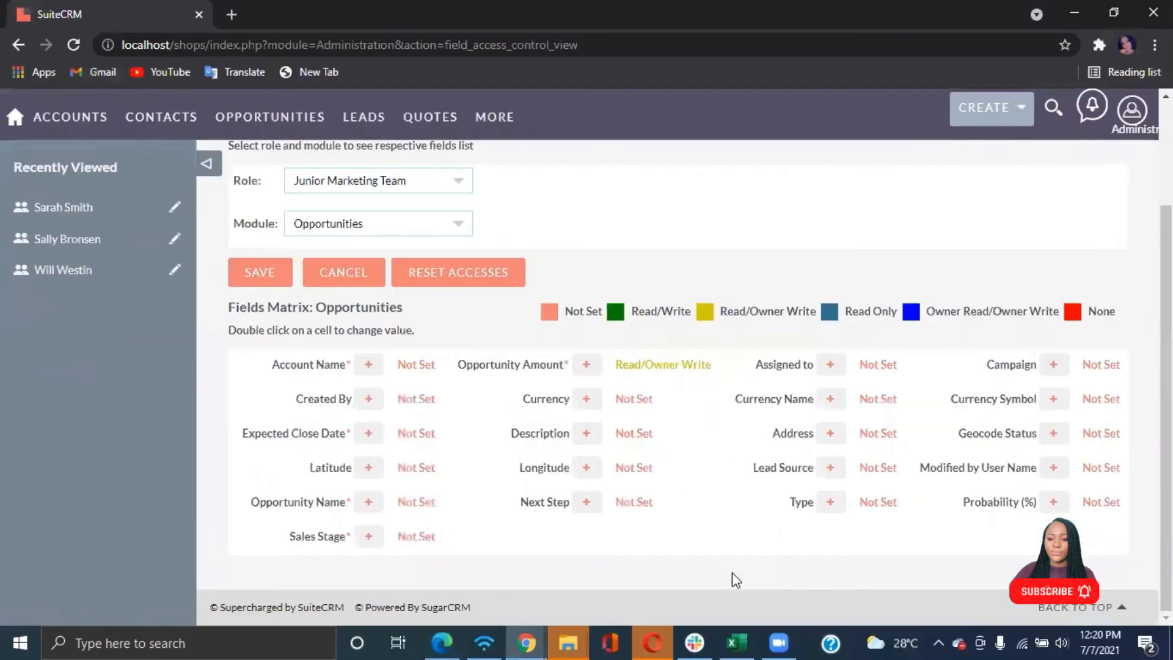
pyautogui.click(1128, 110)
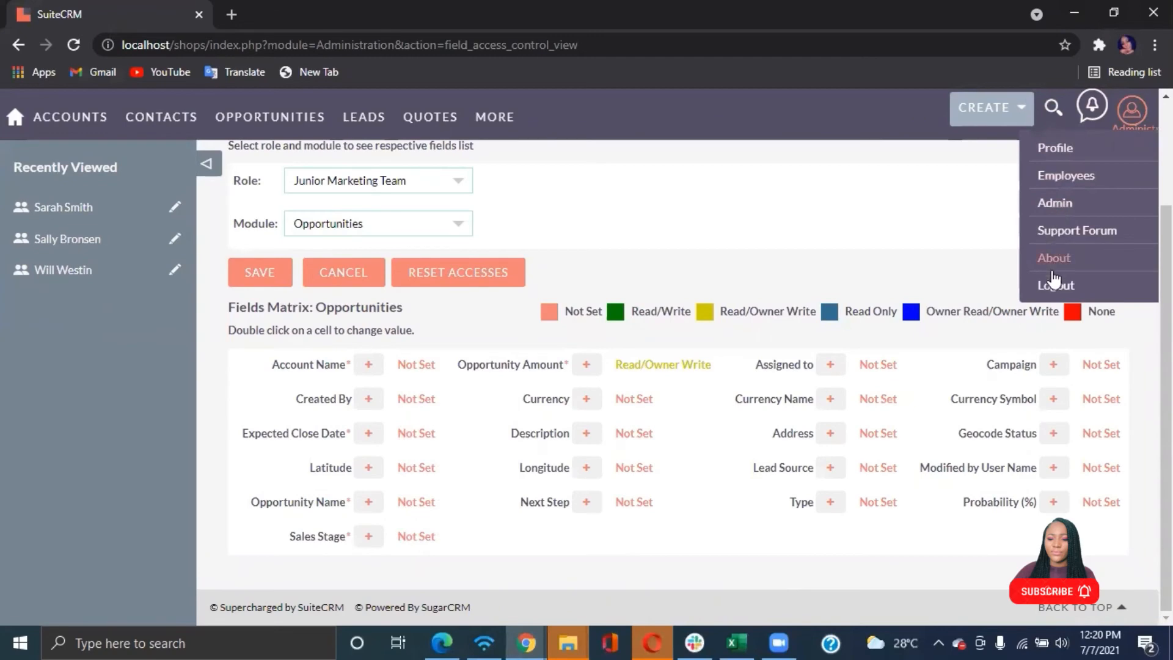
pyautogui.click(1057, 203)
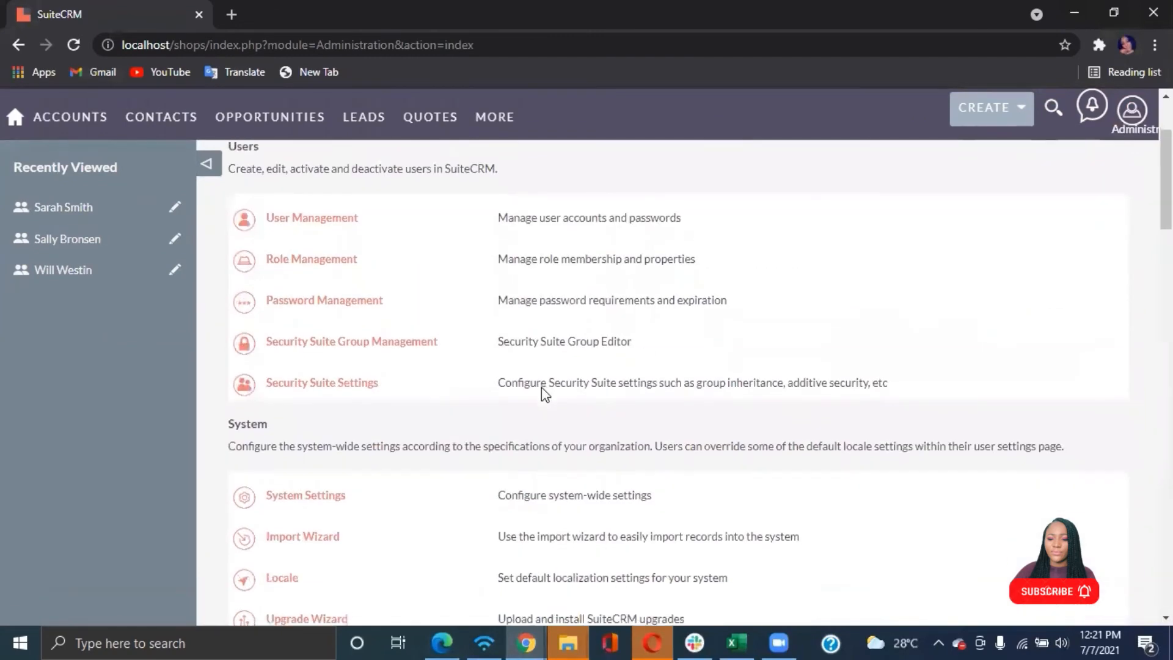
# Open the Junior Marketing Team role and set its Opportunities Edit permission to Owner
pyautogui.click(288, 267)
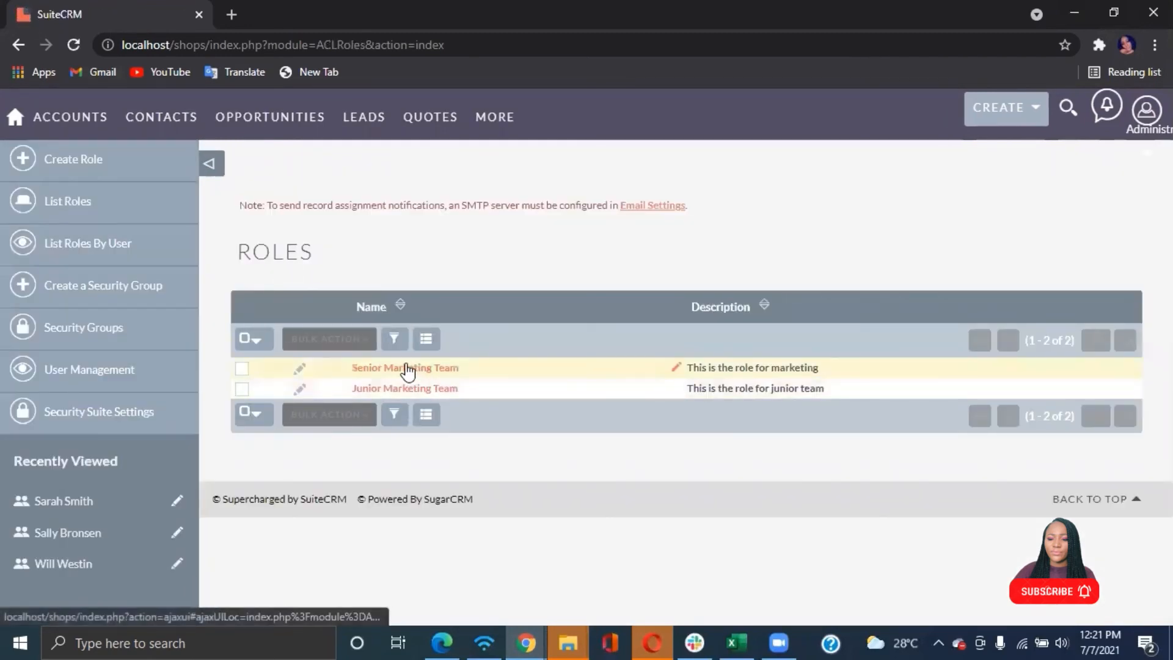
pyautogui.click(400, 389)
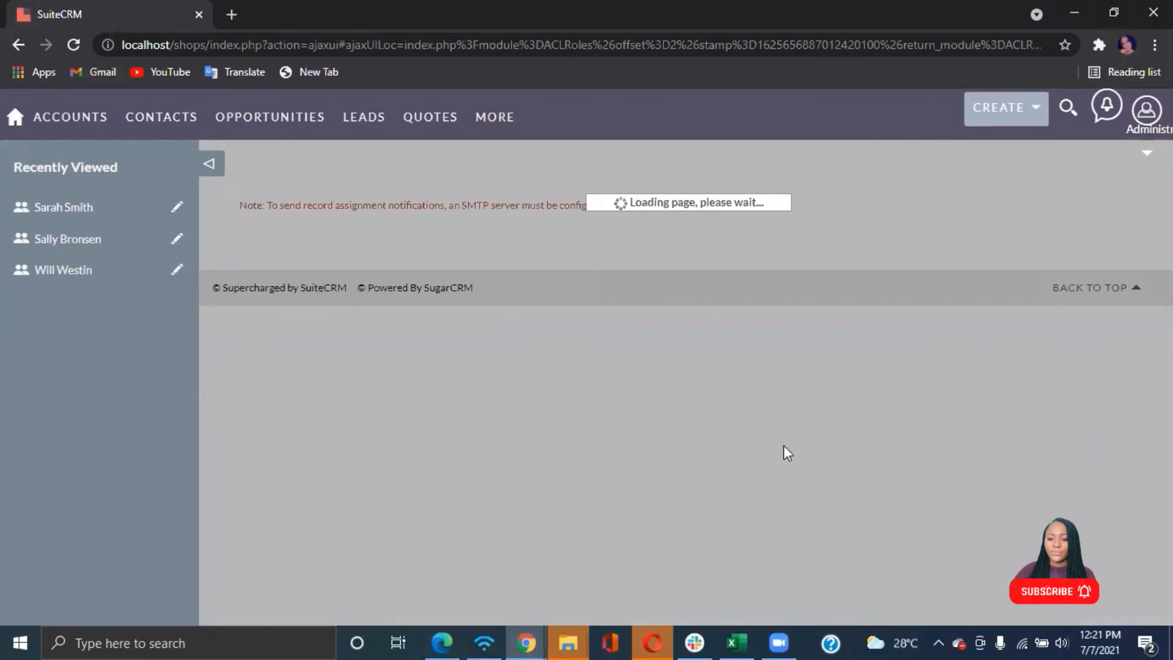
pyautogui.scroll(-5, 788, 452)
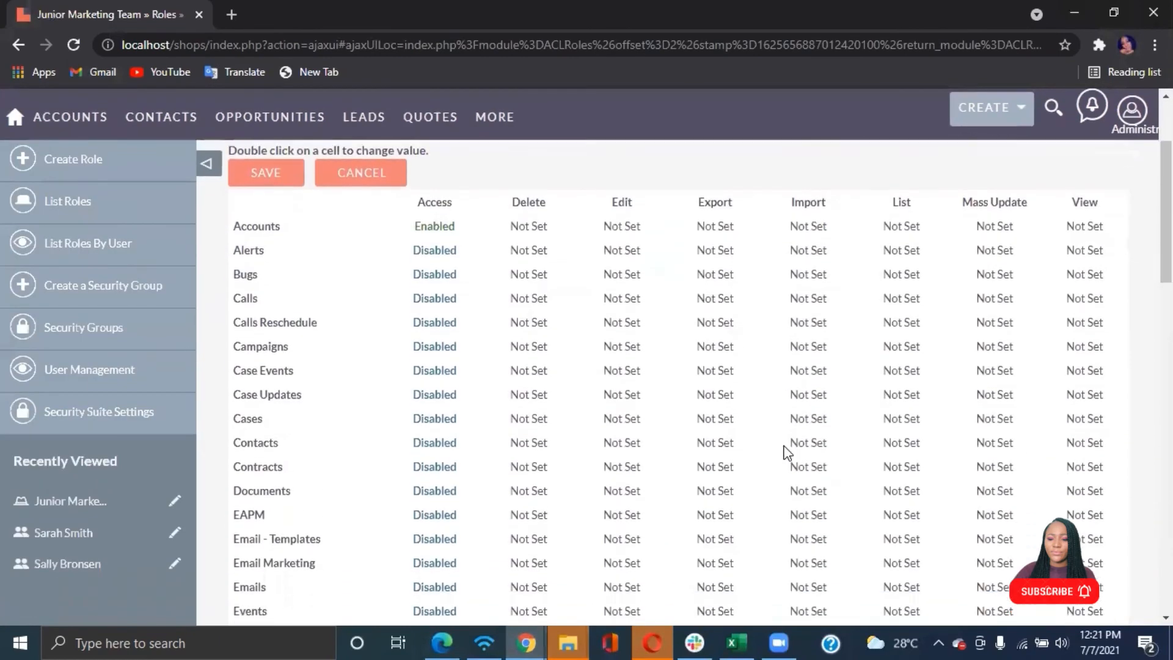
pyautogui.scroll(-3, 788, 452)
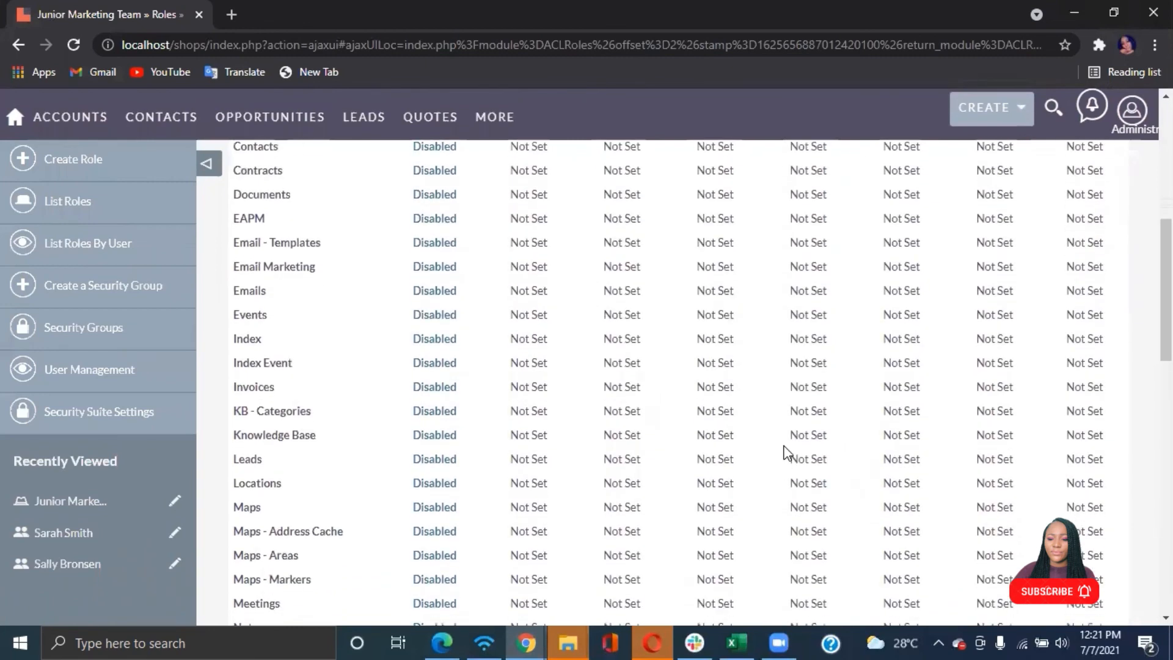
pyautogui.scroll(-3, 788, 452)
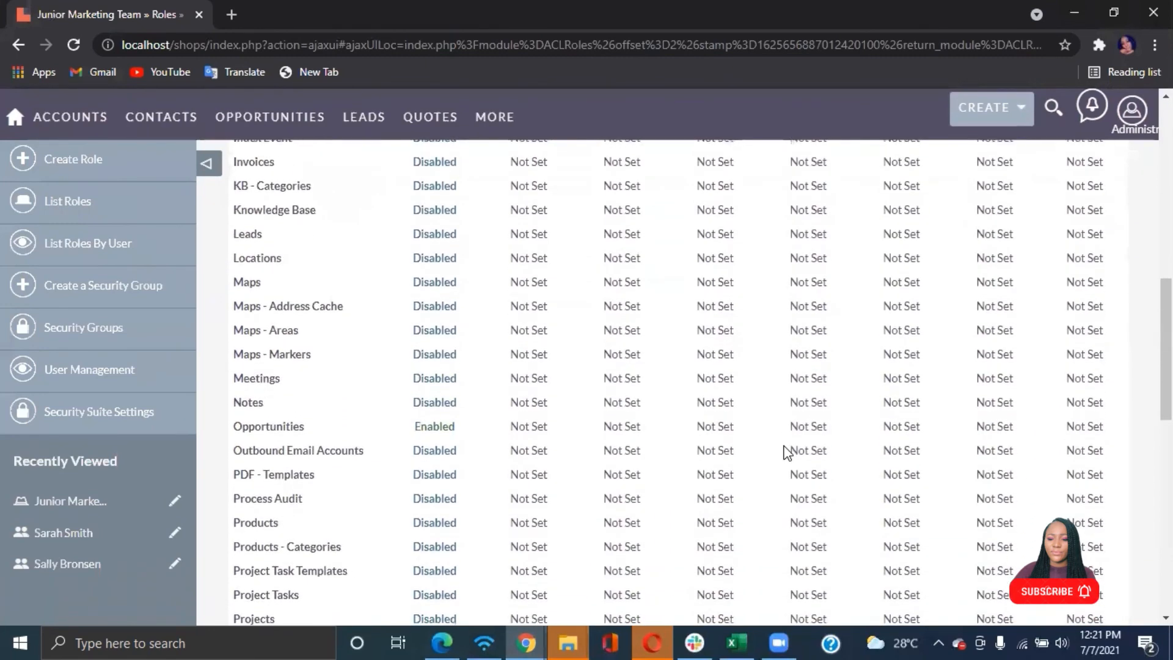
pyautogui.scroll(10, 861, 446)
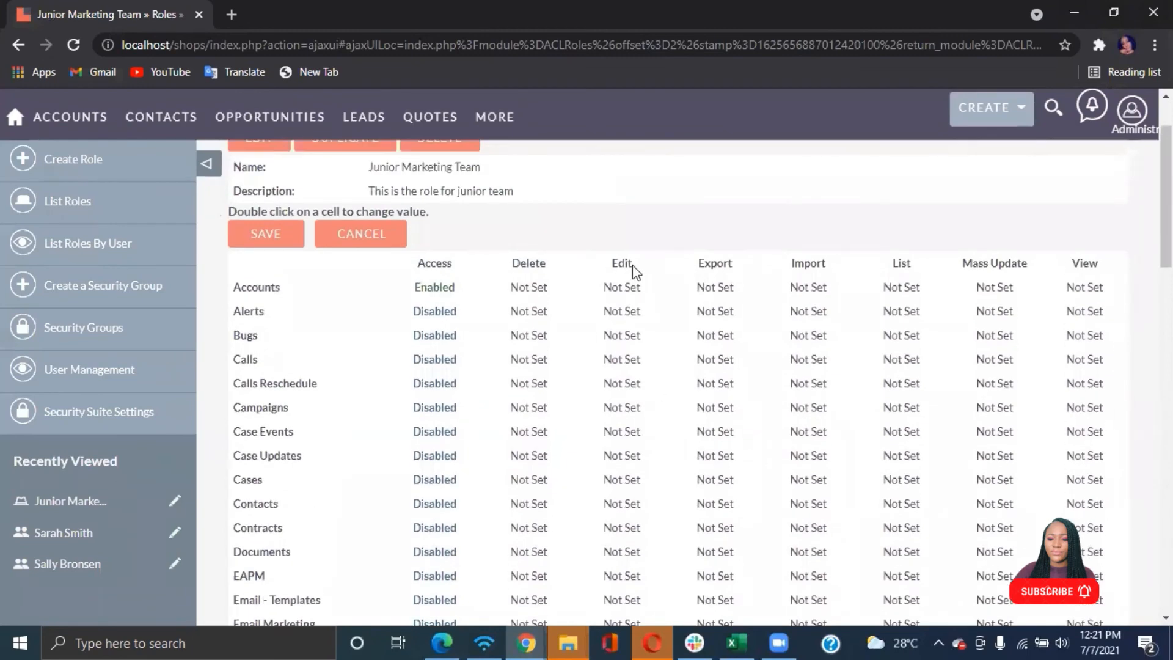
pyautogui.scroll(-3, 635, 330)
pyautogui.scroll(-10, 635, 330)
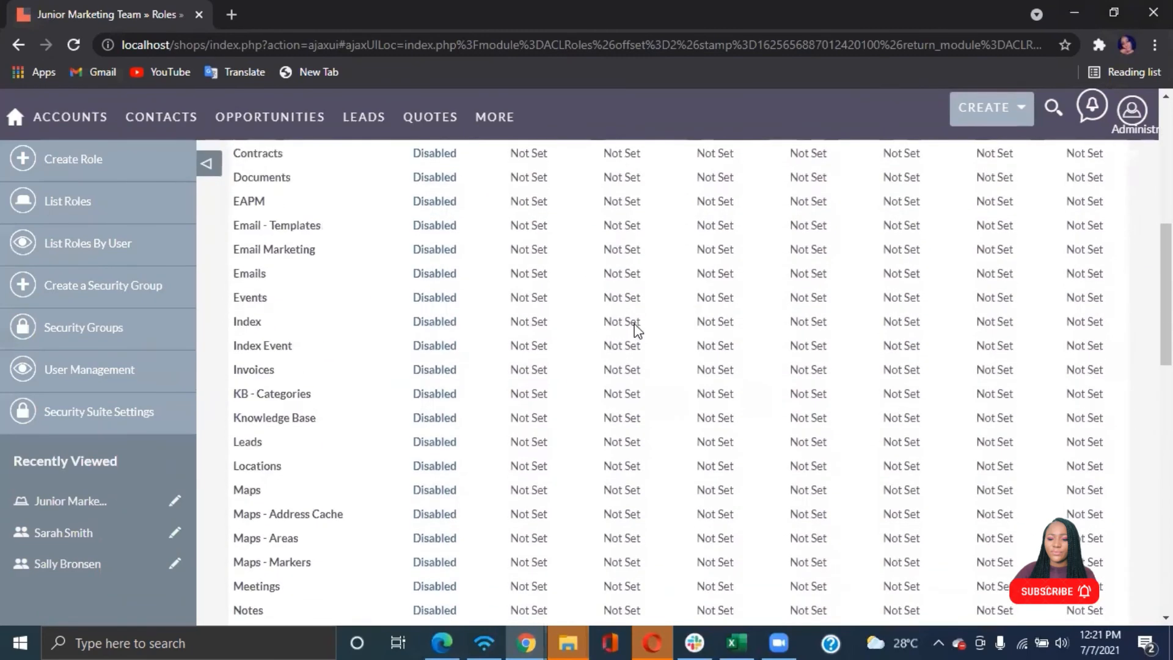
pyautogui.scroll(-1, 636, 331)
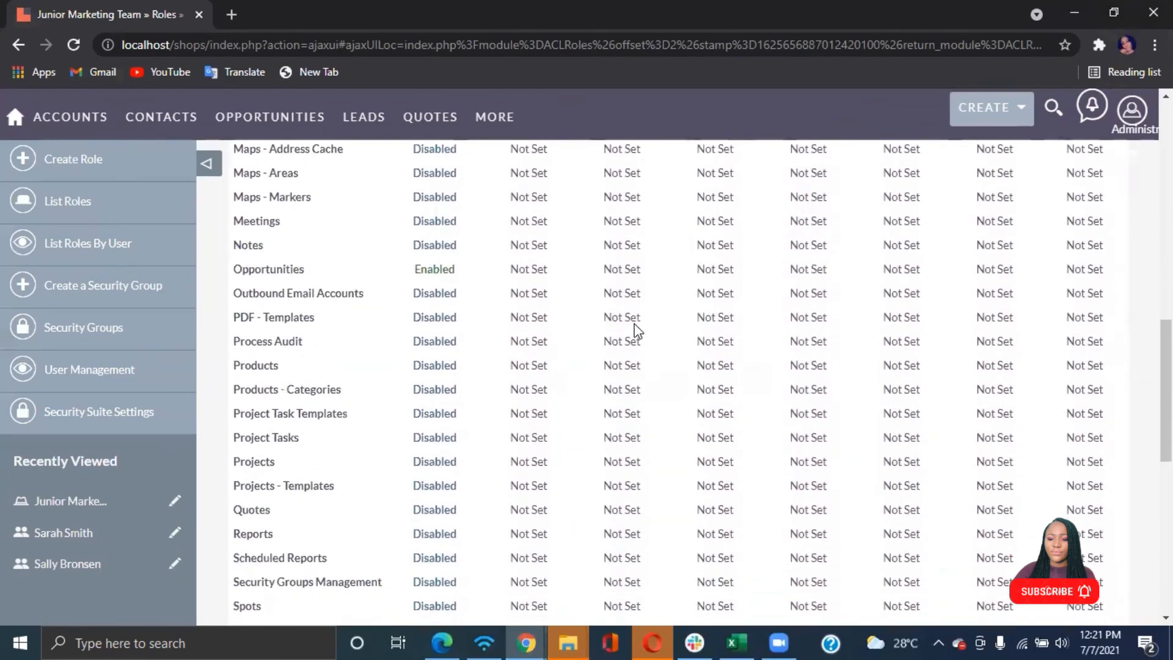
pyautogui.doubleClick(623, 269)
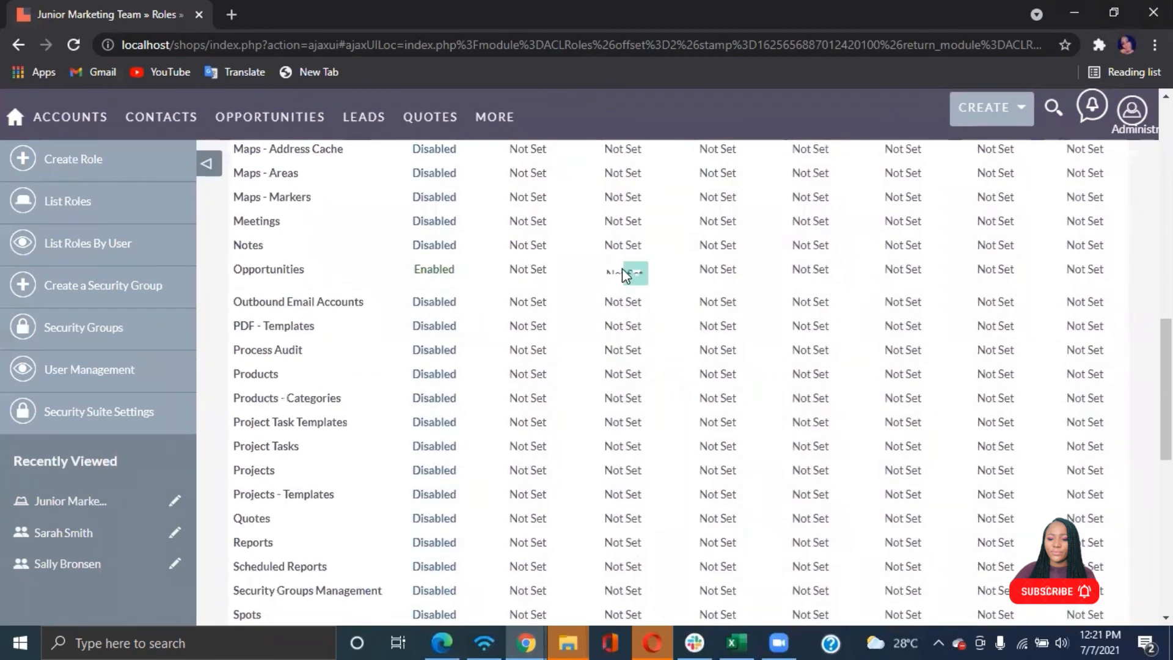
pyautogui.click(643, 276)
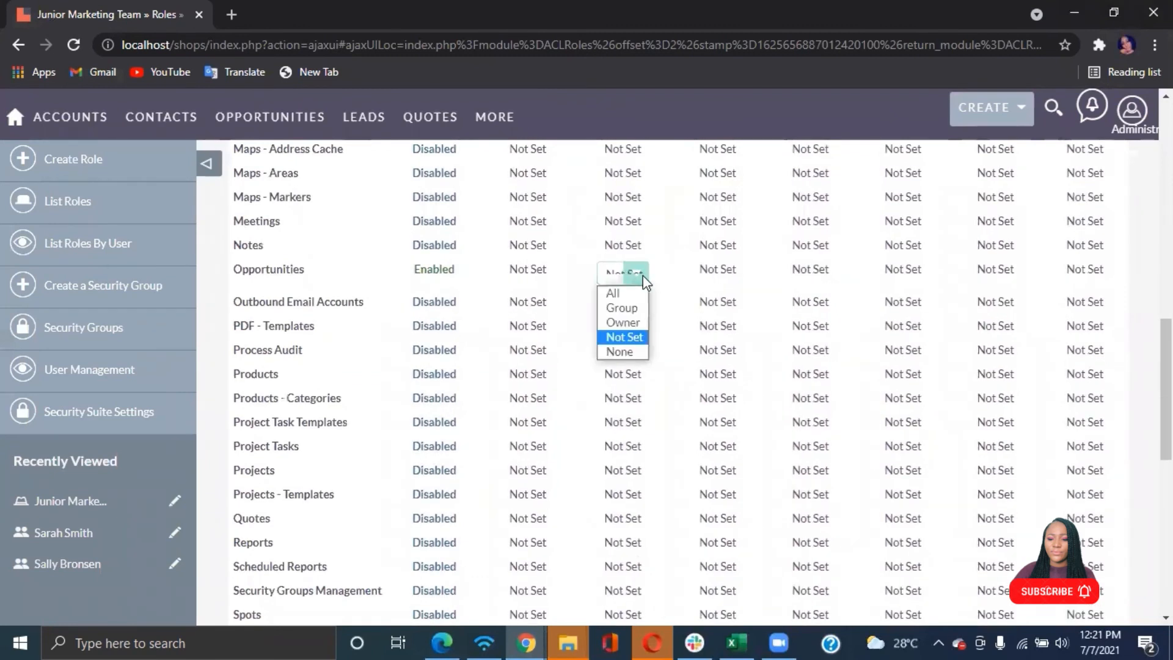
pyautogui.click(625, 318)
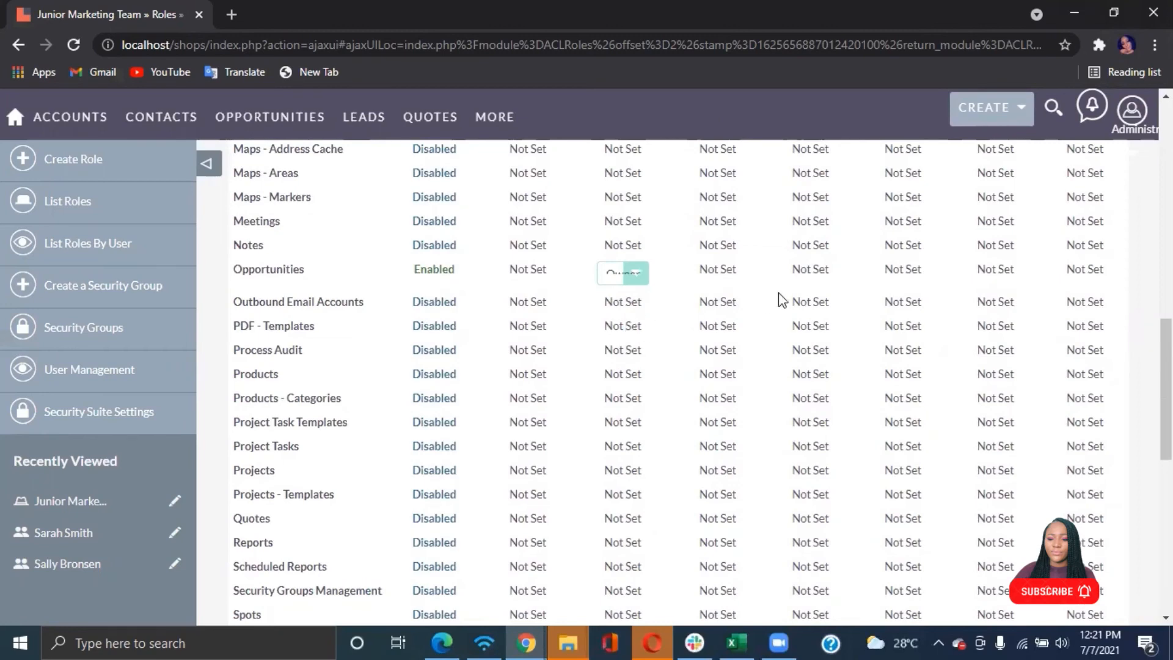
# Set the Junior Marketing Team role's Opportunities Delete permission to None
pyautogui.scroll(12, 779, 292)
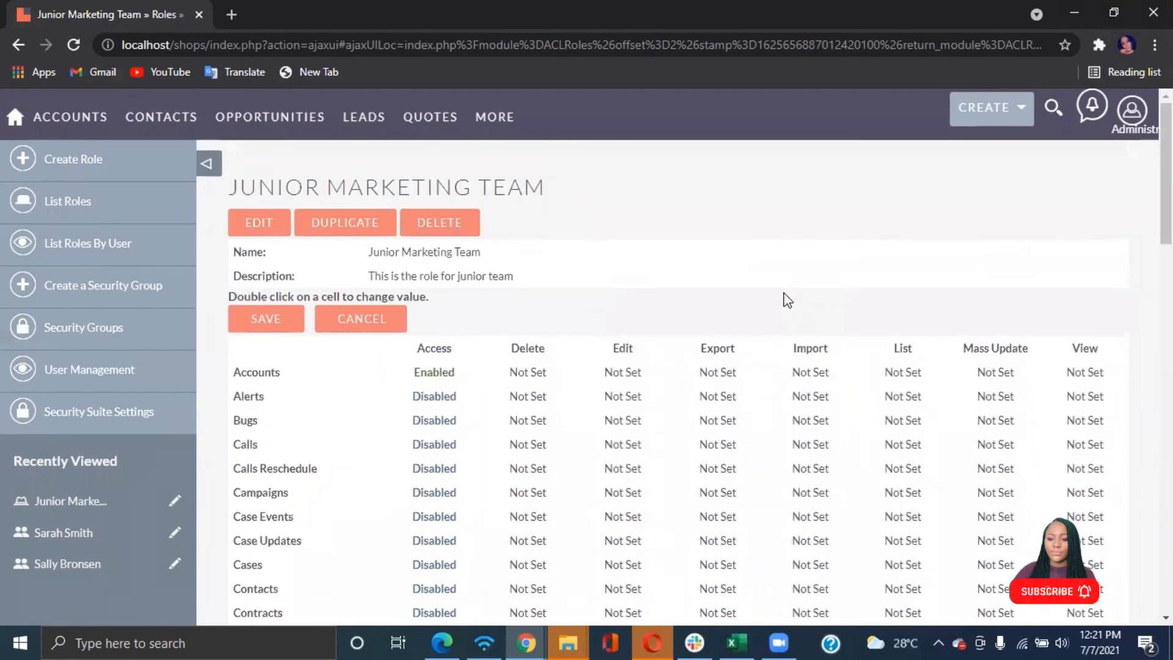
pyautogui.scroll(-1, 787, 300)
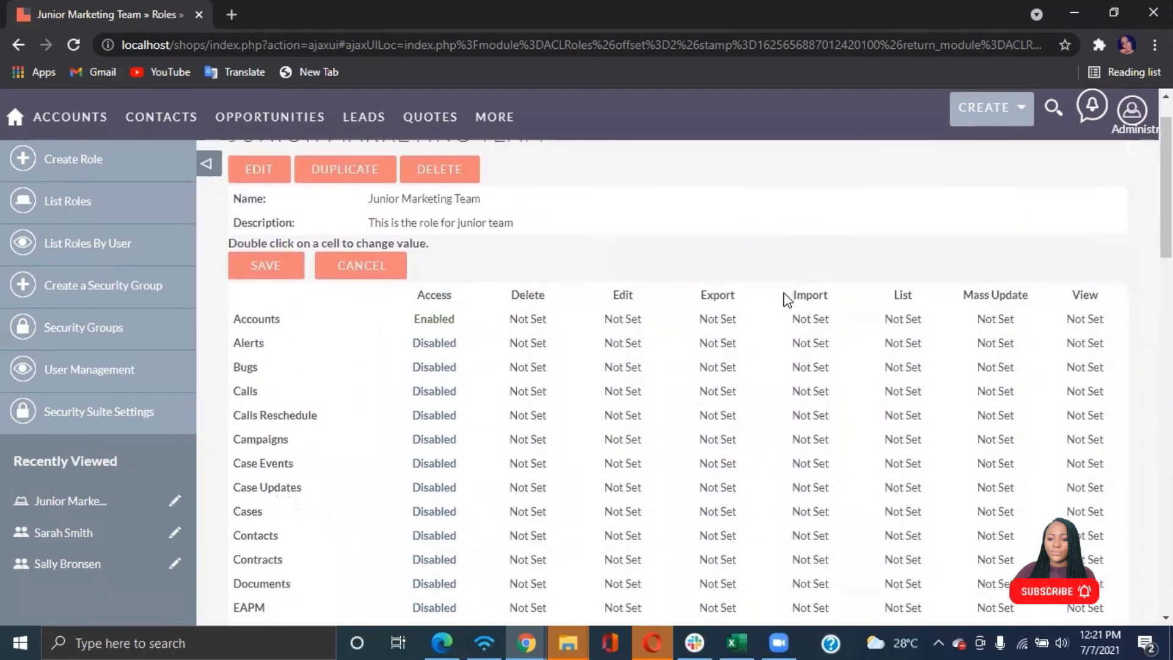
pyautogui.scroll(-10, 786, 299)
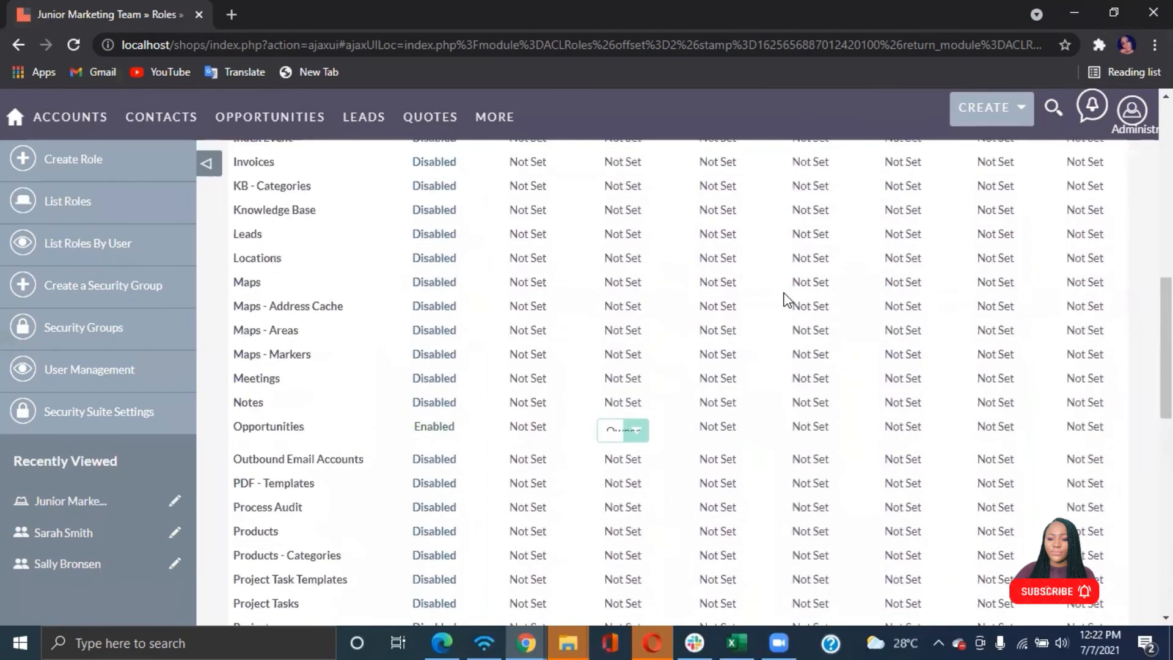
pyautogui.click(529, 426)
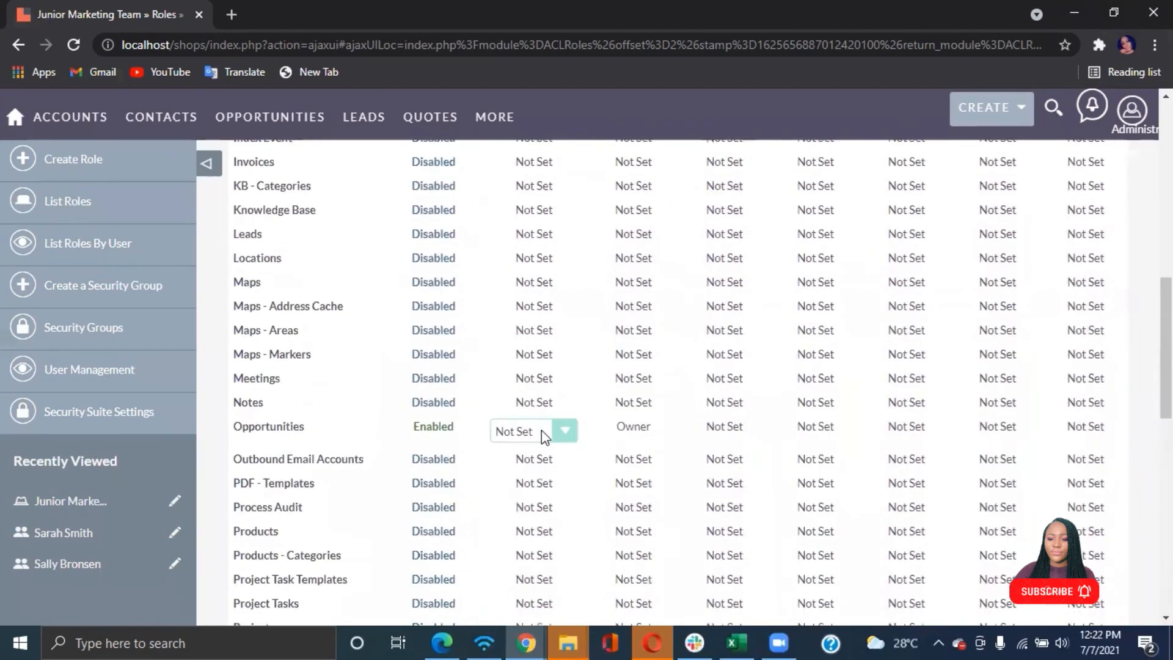
pyautogui.click(542, 430)
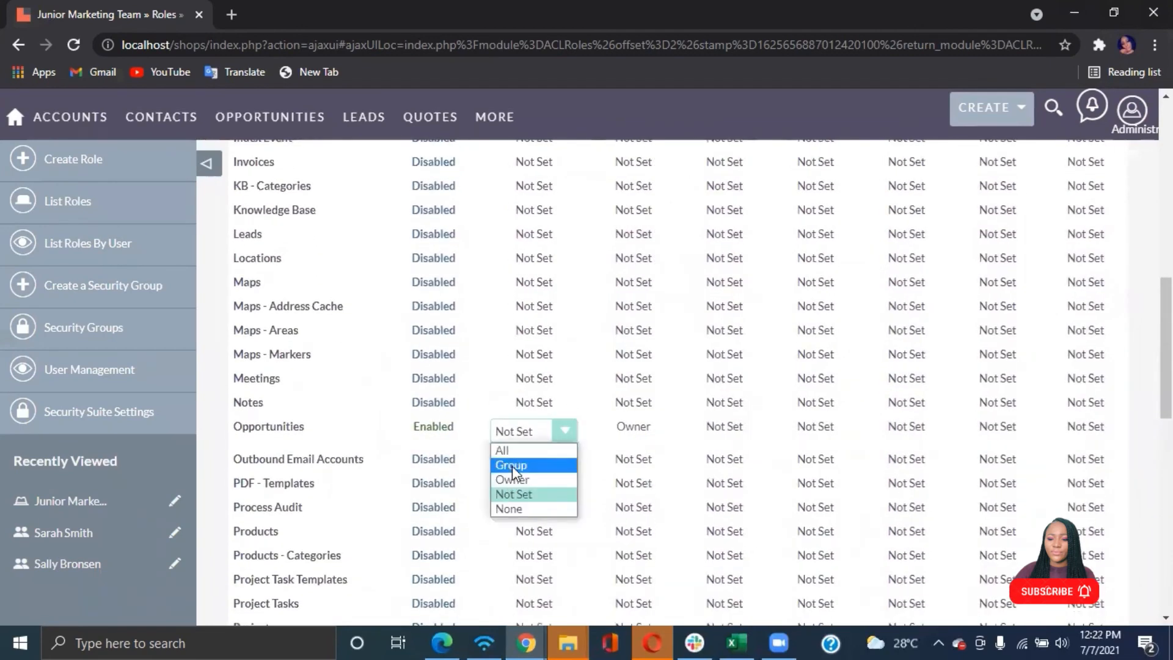
pyautogui.click(522, 508)
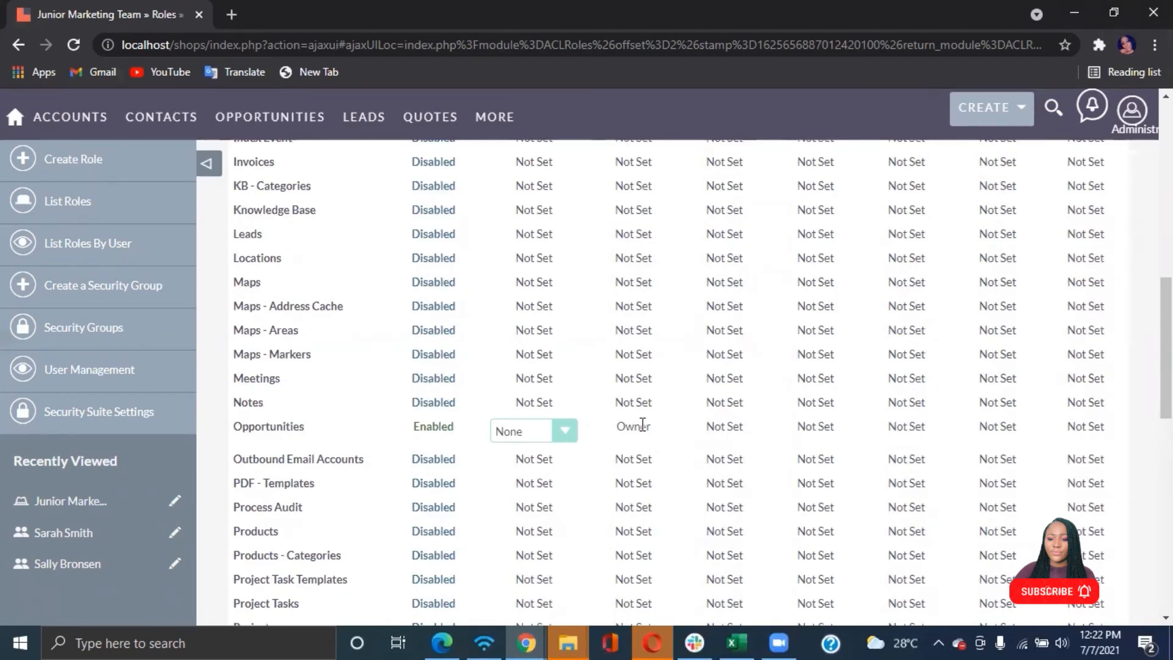
# Review the Junior Marketing Team role's permission grid and its assigned users
pyautogui.scroll(15, 642, 425)
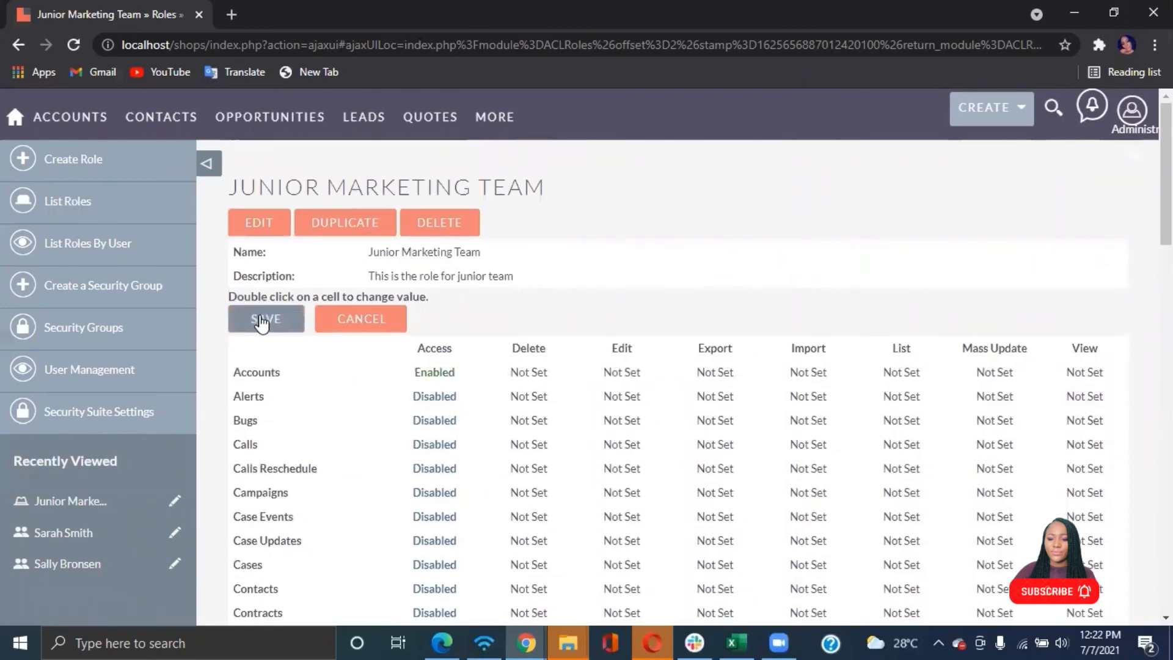
pyautogui.scroll(-6, 400, 349)
pyautogui.scroll(-1, 401, 350)
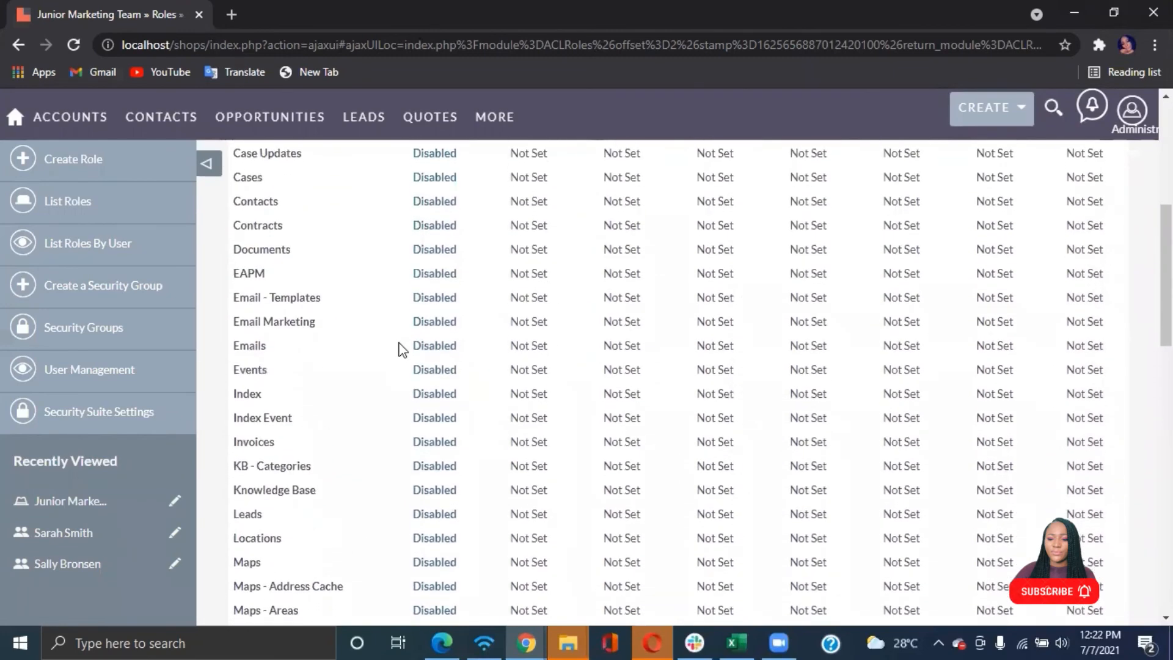
pyautogui.scroll(-5, 401, 350)
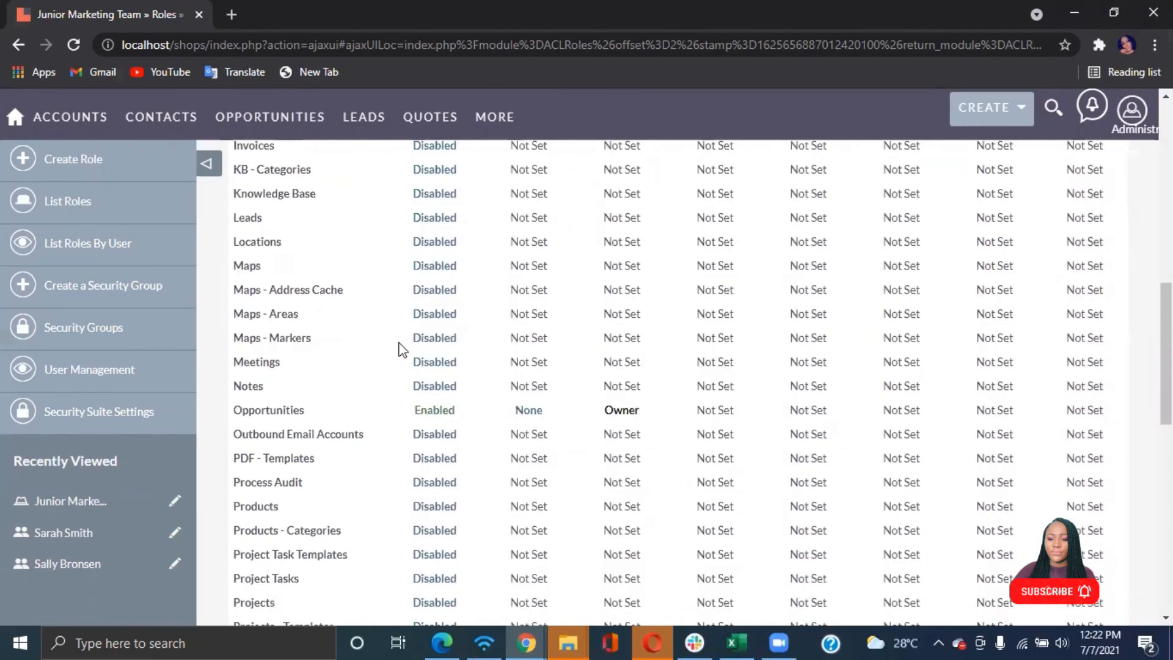
pyautogui.scroll(12, 402, 349)
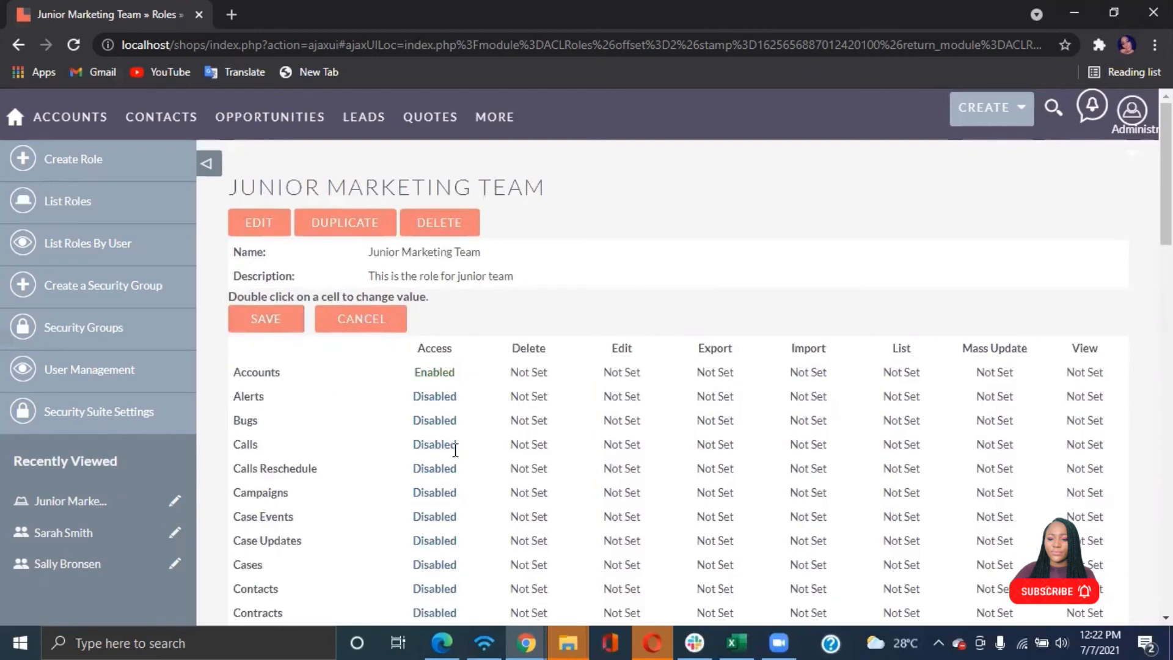
pyautogui.scroll(-15, 455, 450)
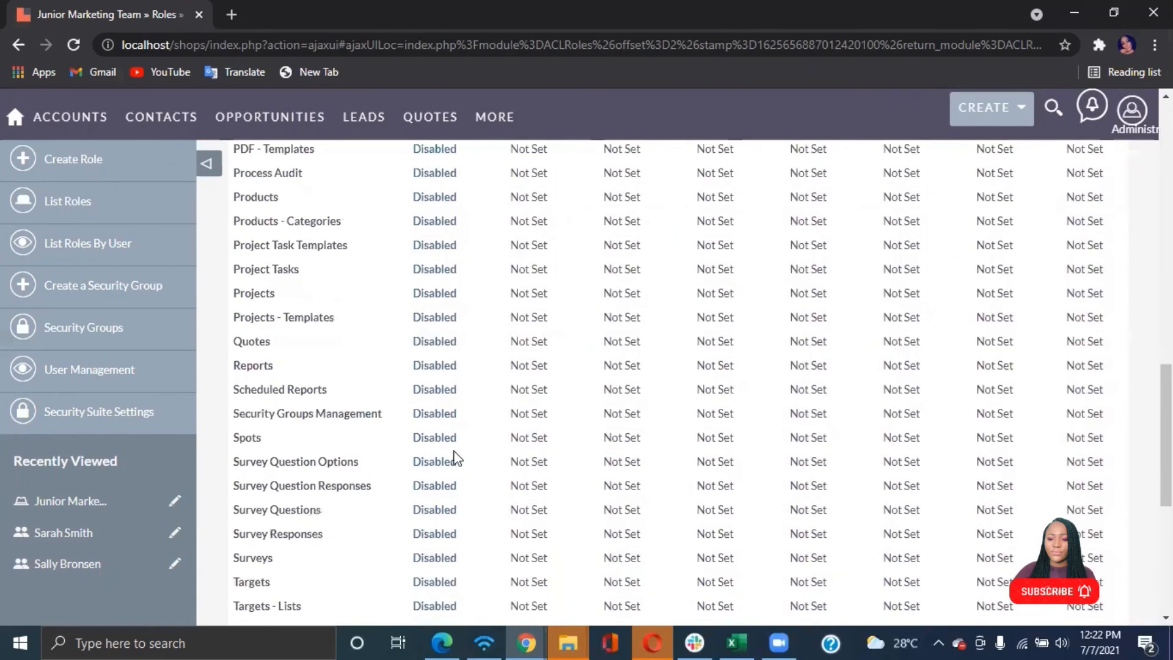
pyautogui.scroll(-6, 454, 452)
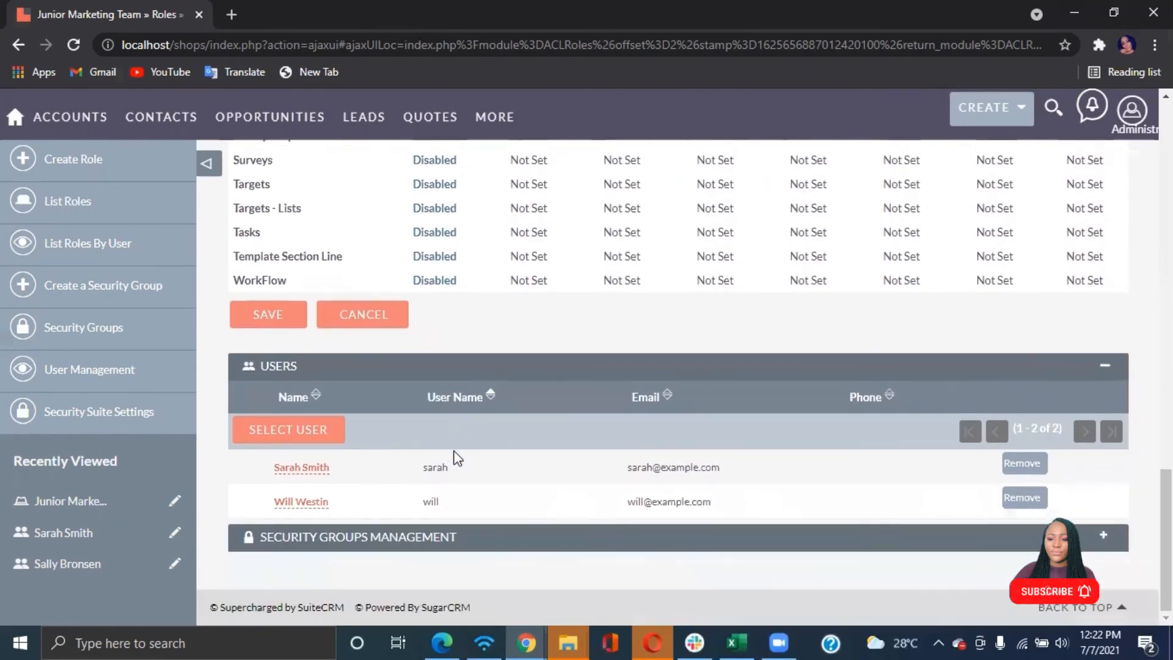
pyautogui.scroll(20, 456, 458)
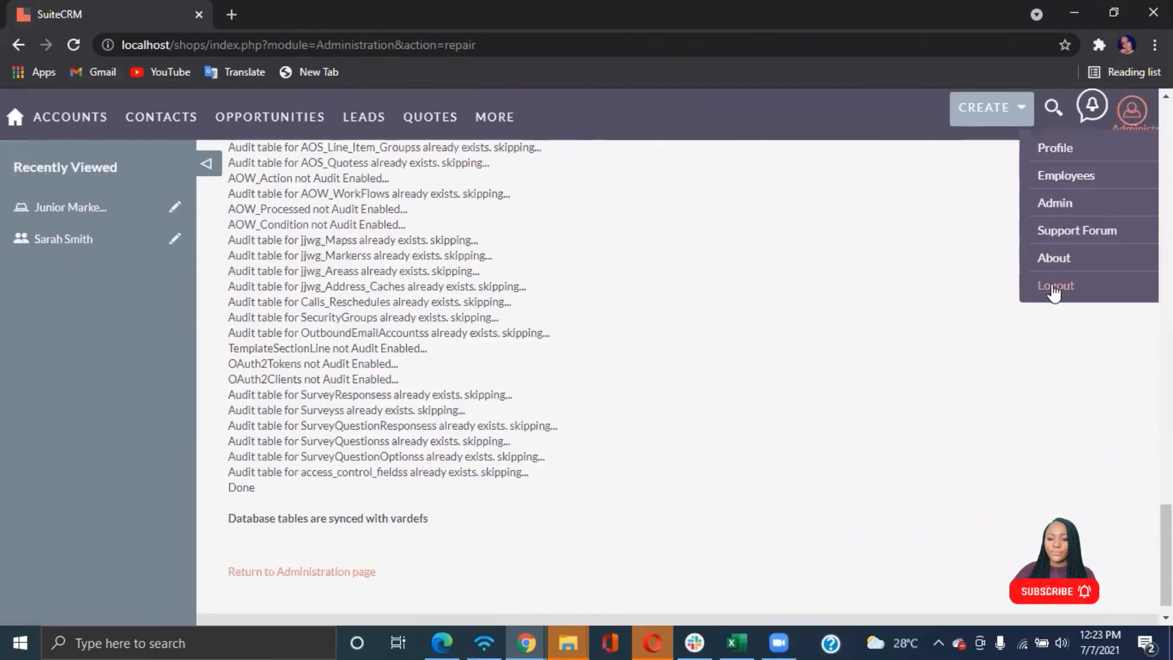
# Log out of the Admin account and log in as the junior marketing test user
pyautogui.click(1054, 287)
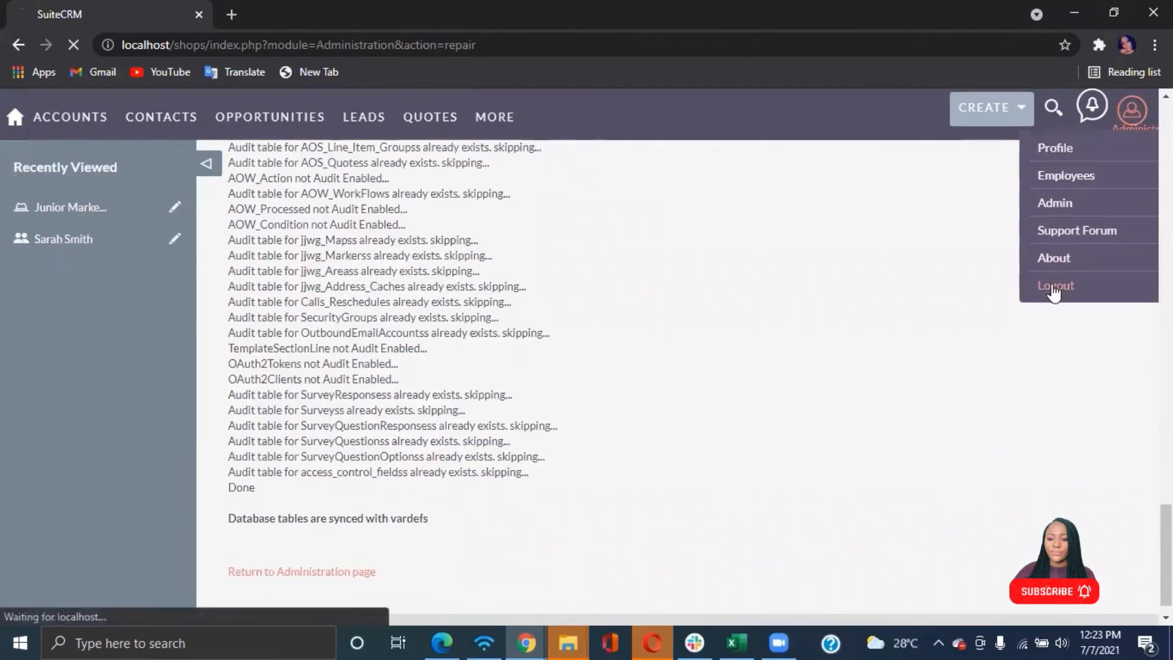
pyautogui.click(649, 333)
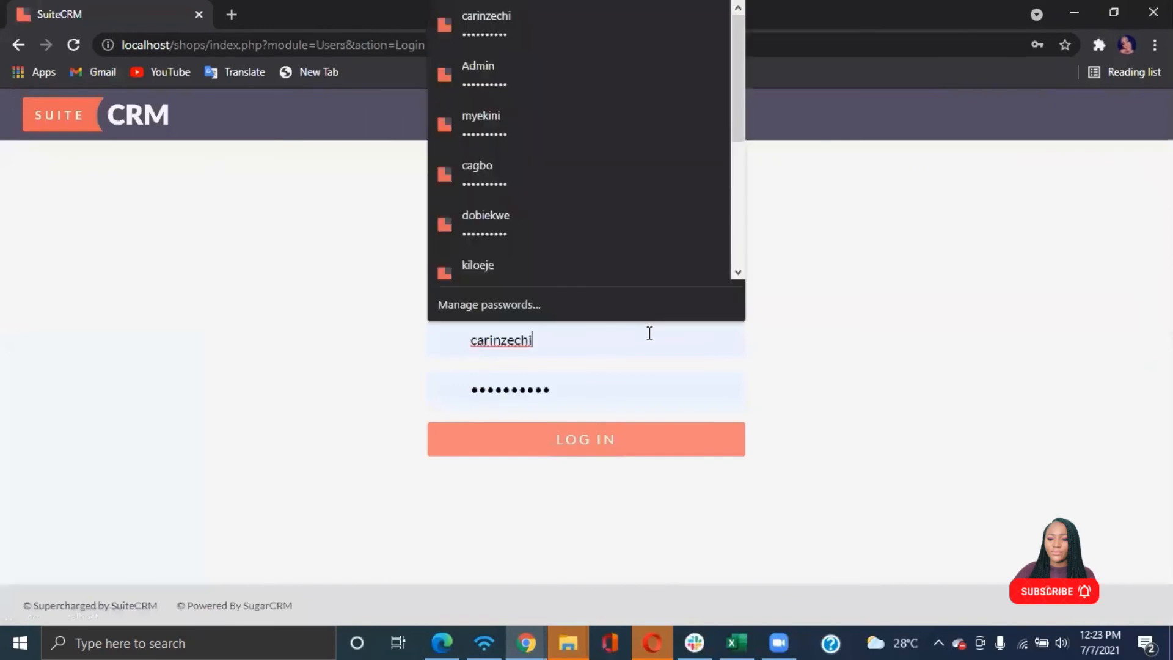
pyautogui.press('BackSpace')
pyautogui.press('BackSpace')
pyautogui.press('BackSpace')
pyautogui.press('BackSpace')
pyautogui.press('BackSpace')
pyautogui.press('BackSpace')
pyautogui.press('BackSpace')
pyautogui.press('BackSpace')
pyautogui.press('BackSpace')
pyautogui.press('BackSpace')
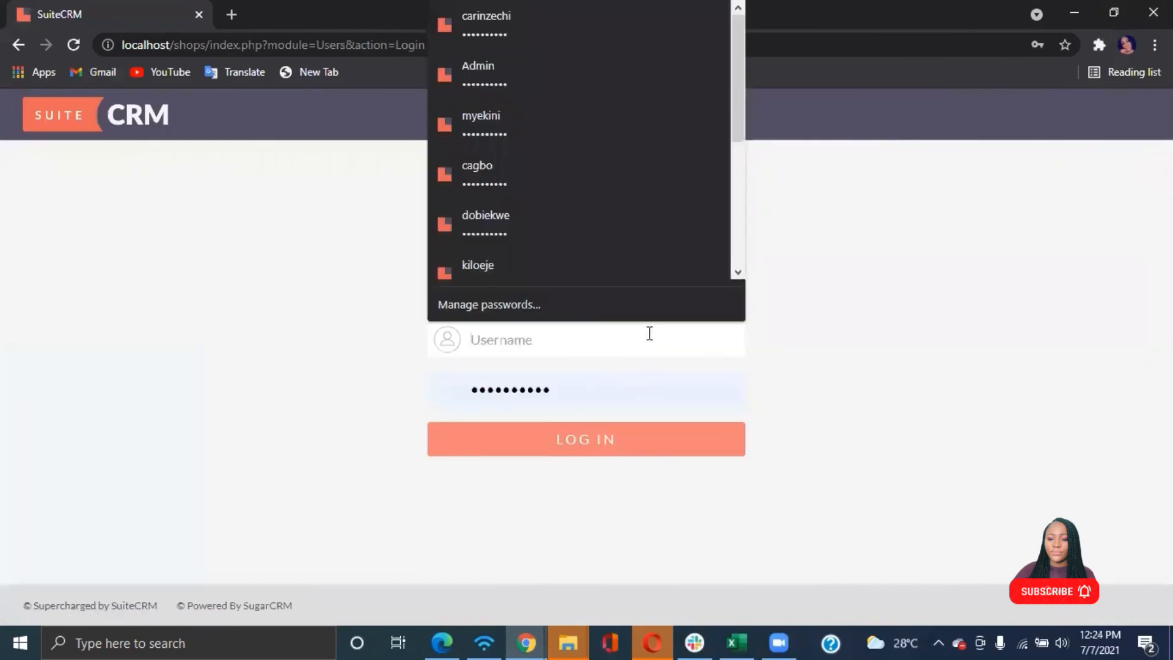
pyautogui.write('sarah')
pyautogui.click(536, 445)
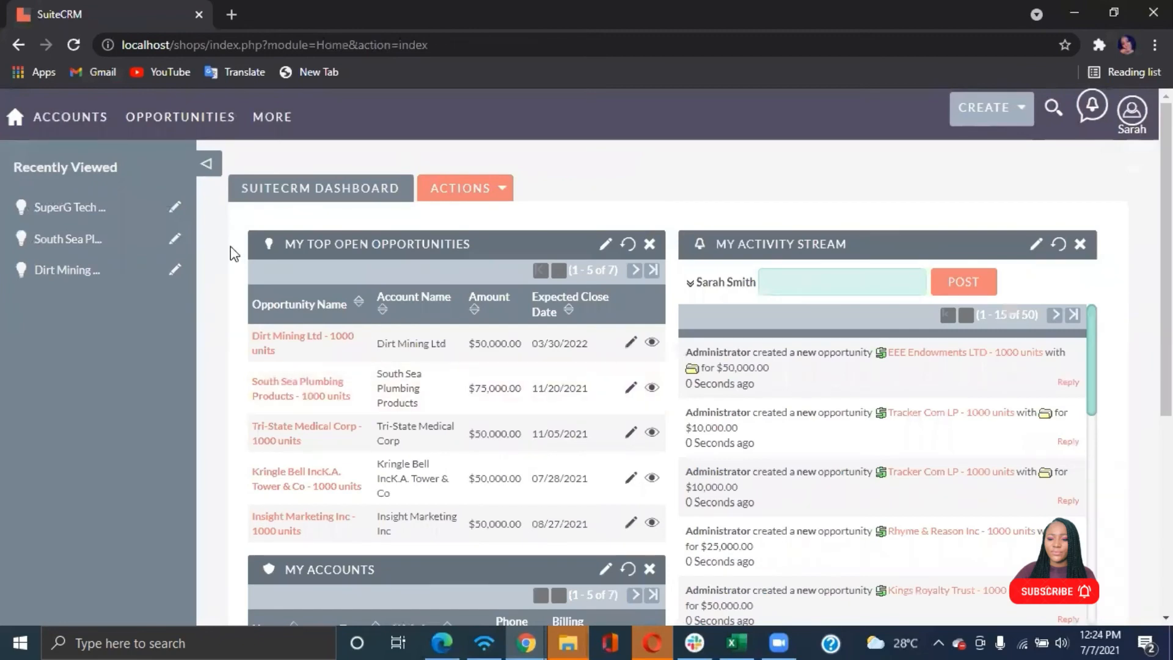
# Open the opportunities list and view the SuperG Tech - 1000 units opportunity's details
pyautogui.moveTo(160, 119)
pyautogui.click(151, 191)
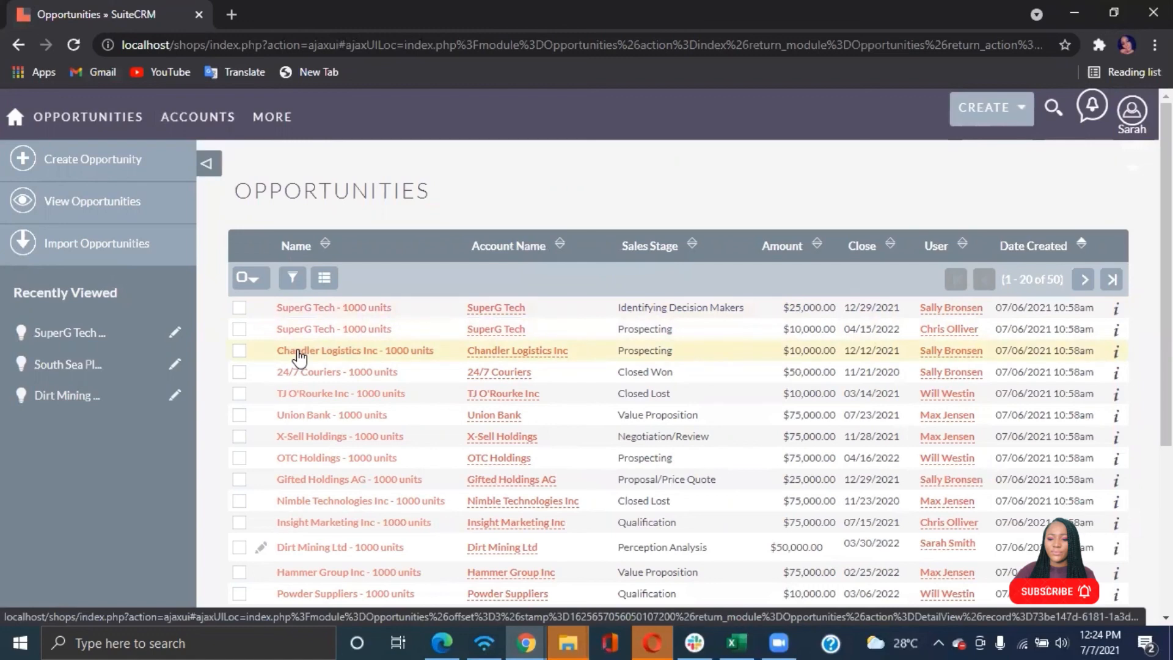
pyautogui.click(310, 308)
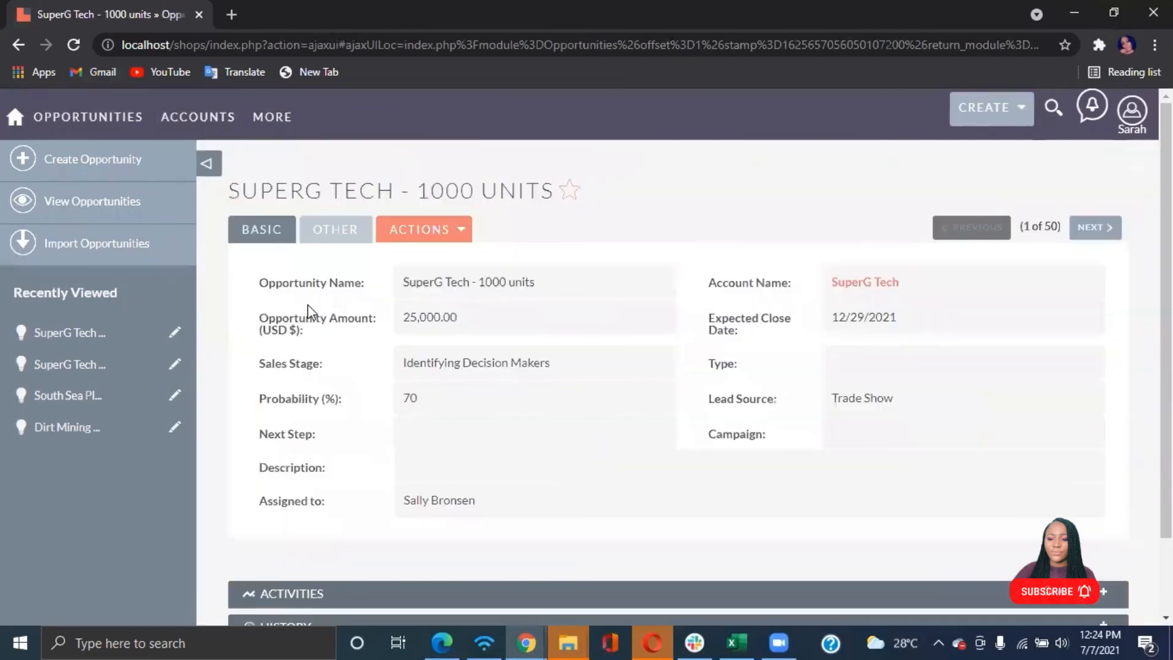
pyautogui.scroll(-2, 376, 346)
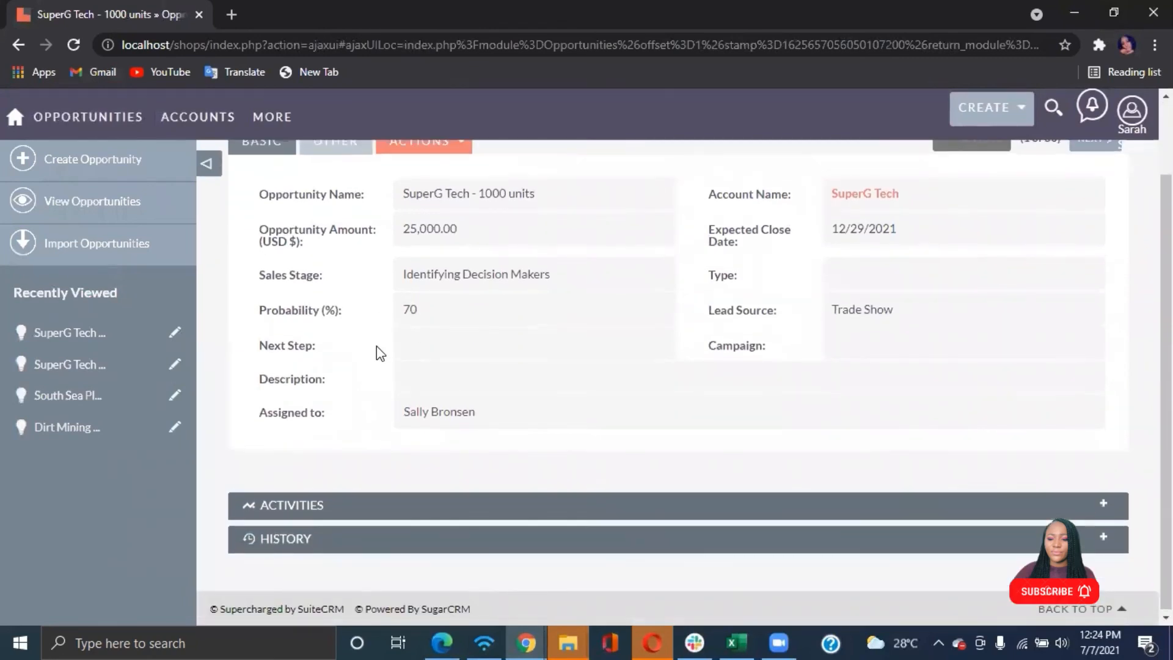
pyautogui.scroll(2, 376, 346)
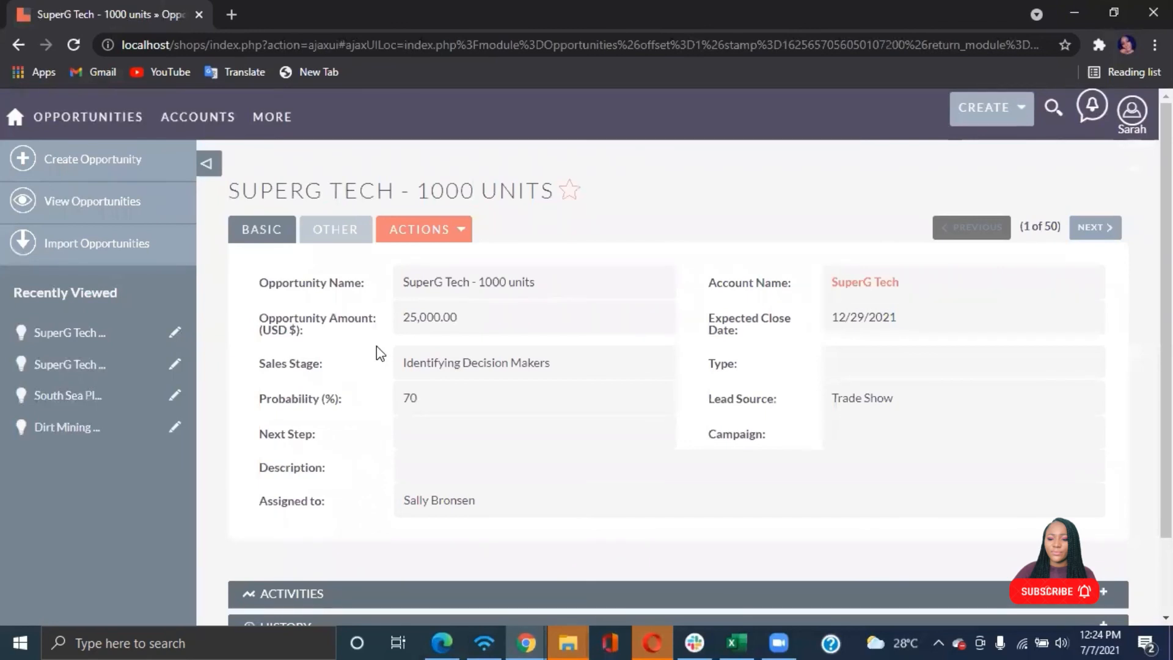
# Open the user menu to log out of the test user's account
pyautogui.click(1132, 111)
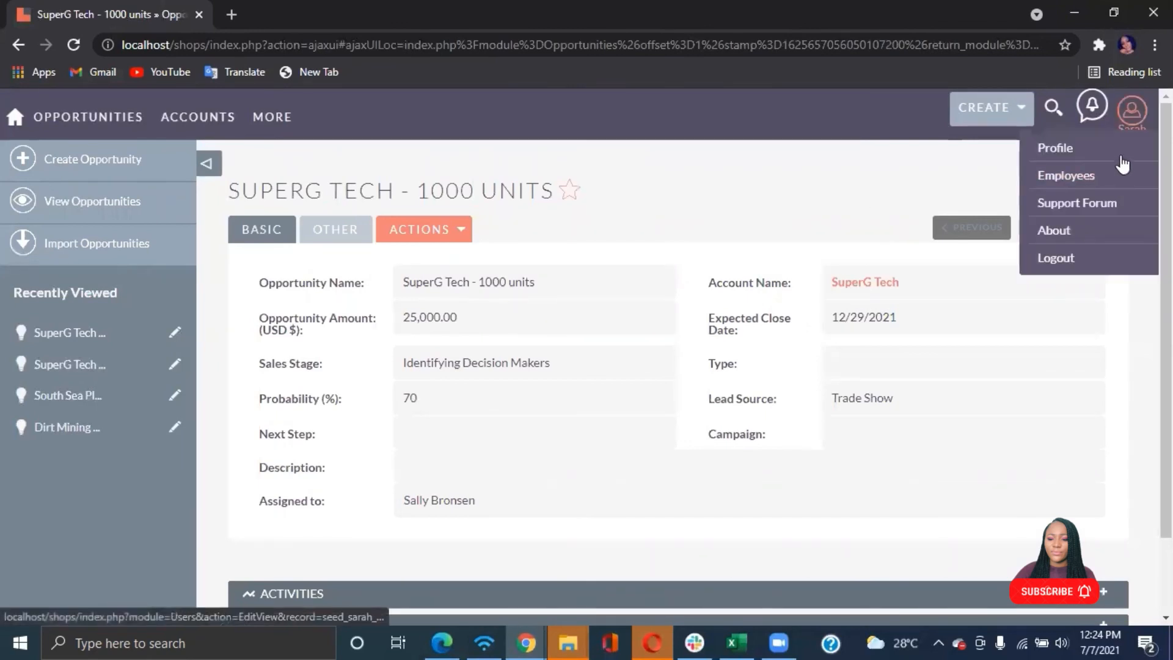